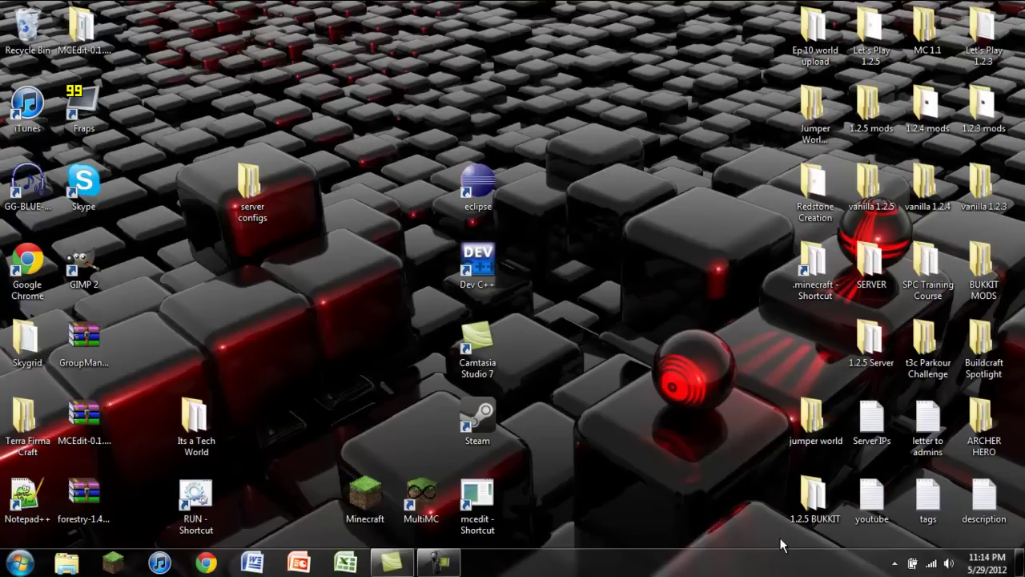
pyautogui.moveTo(782, 545); pyautogui.dragTo(333, 165)
pyautogui.moveTo(138, 1); pyautogui.dragTo(785, 545)
pyautogui.click(685, 515)
# Step: Open MultiMC and create a new instance named "Ep. 3"
pyautogui.doubleClick(418, 497)
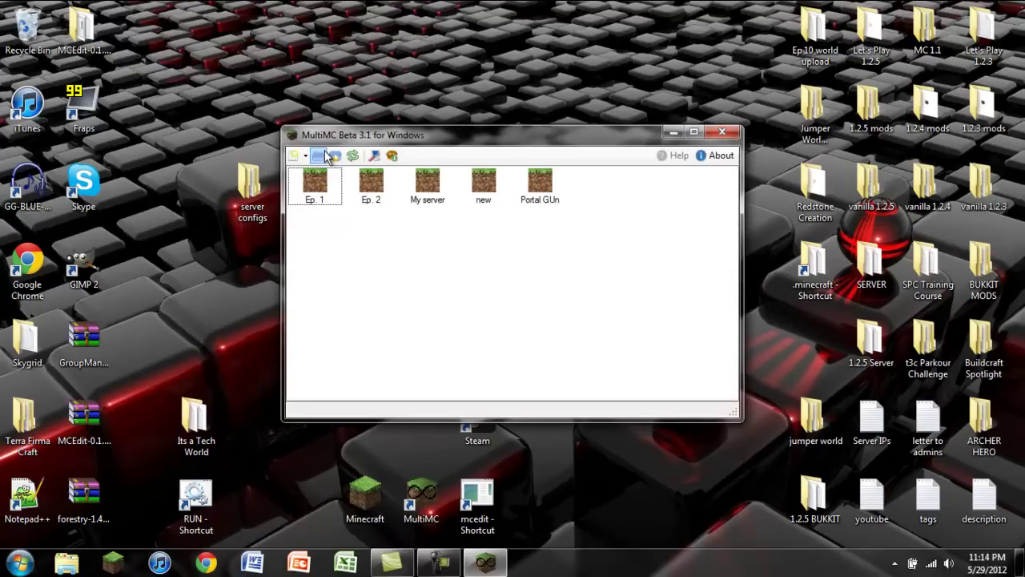
pyautogui.click(294, 155)
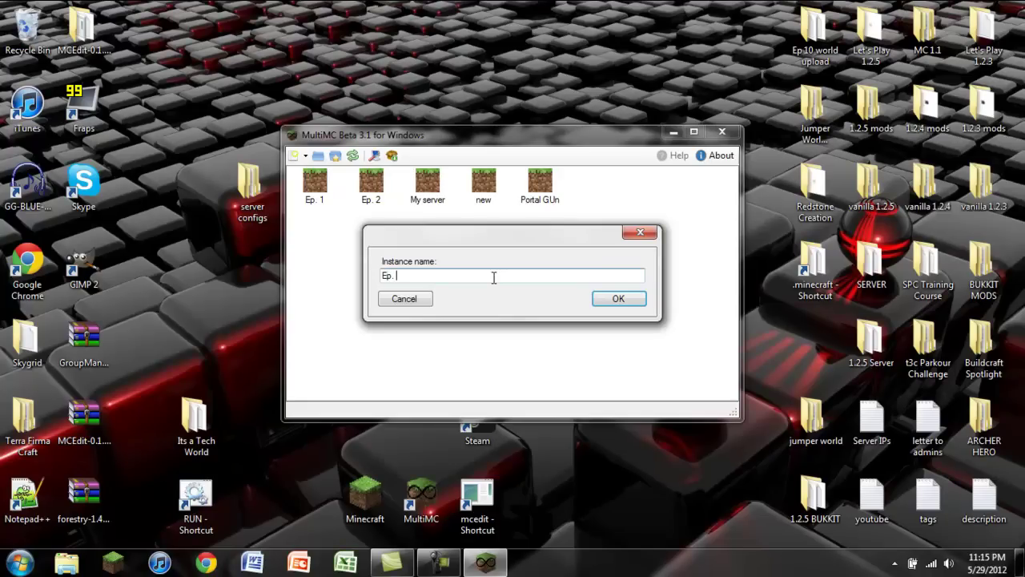
pyautogui.press('Return')
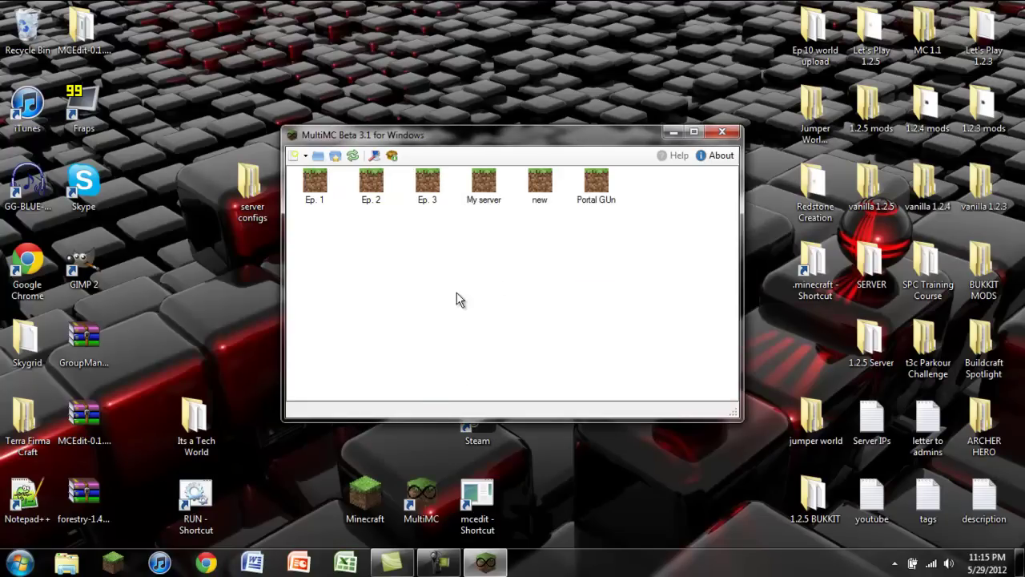
# Step: Open the mod editor for the Ep. 3 instance and move its window aside to make room for a folder
pyautogui.rightClick(426, 186)
pyautogui.click(391, 250)
pyautogui.rightClick(417, 186)
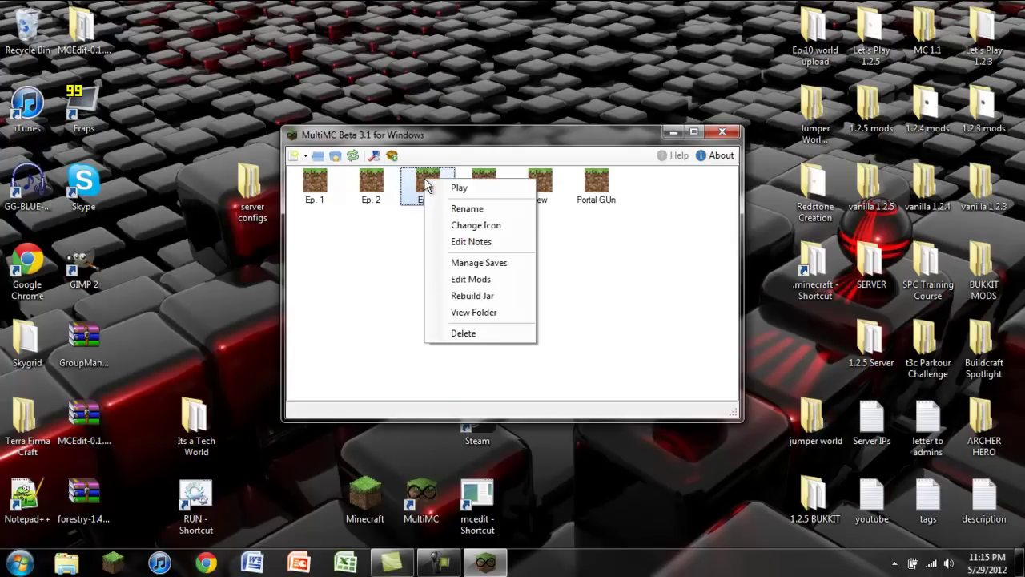
pyautogui.click(466, 281)
pyautogui.moveTo(598, 107); pyautogui.dragTo(440, 101)
# Step: Open the jar folder under 1.2.5 mods, Request Installations - Ep. 3, beside the mod editor
pyautogui.doubleClick(872, 108)
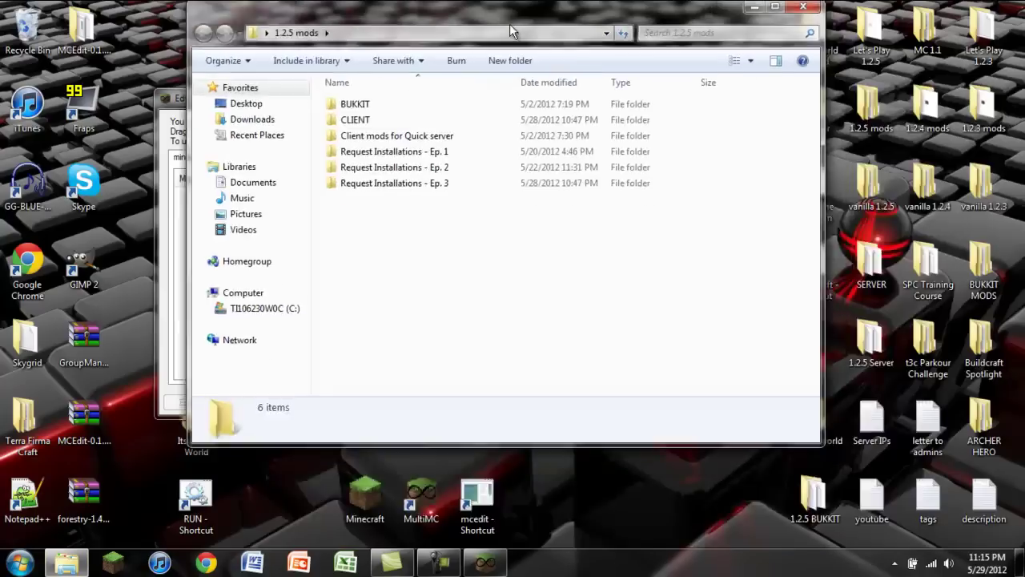
pyautogui.moveTo(510, 23); pyautogui.dragTo(761, 79)
pyautogui.doubleClick(658, 238)
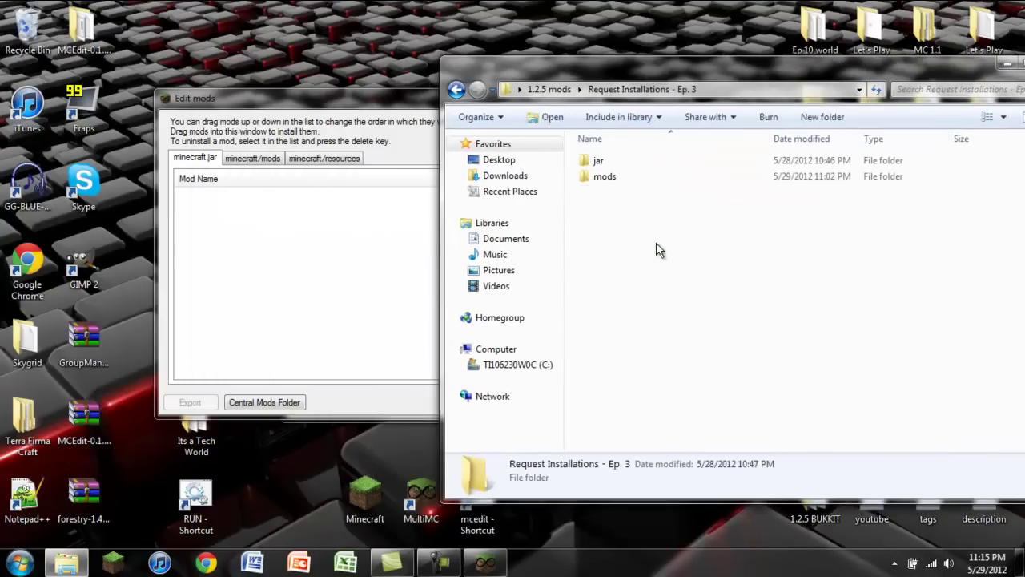
pyautogui.doubleClick(599, 161)
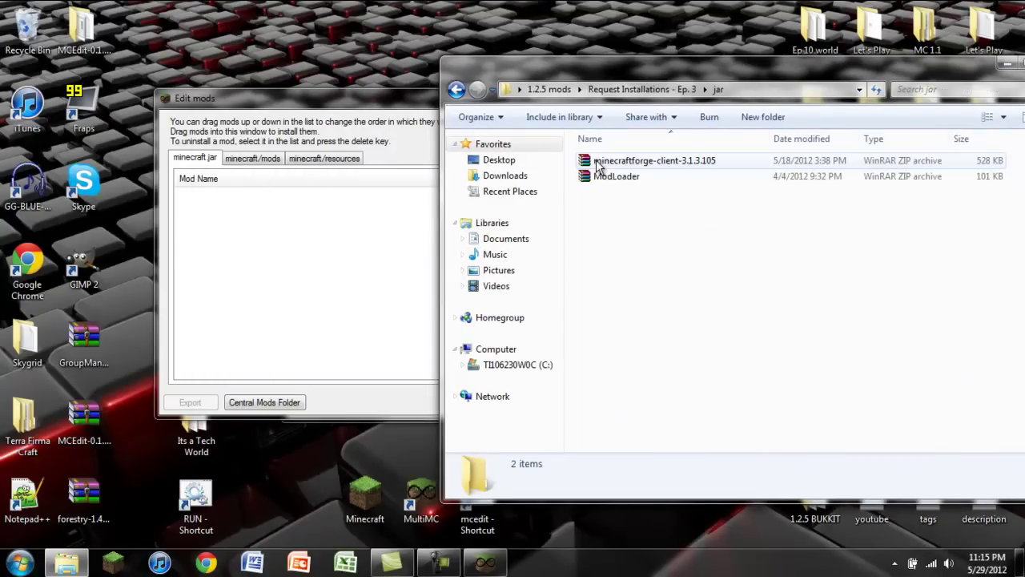
# Step: Add minecraftforge-client-3.1.3.105 and ModLoader to the instance's minecraft.jar mods, ordering ModLoader above Forge
pyautogui.click(201, 164)
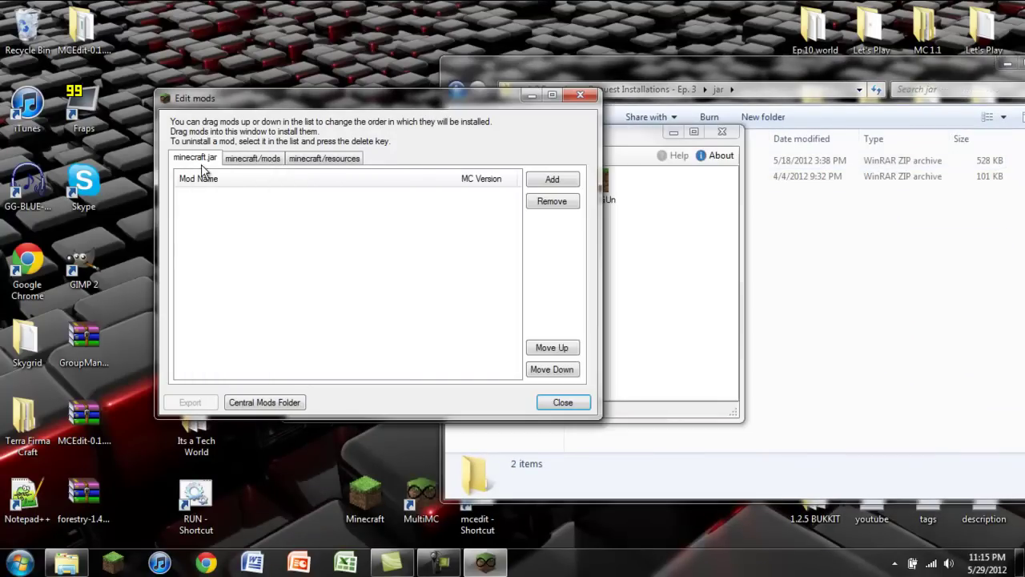
pyautogui.click(817, 216)
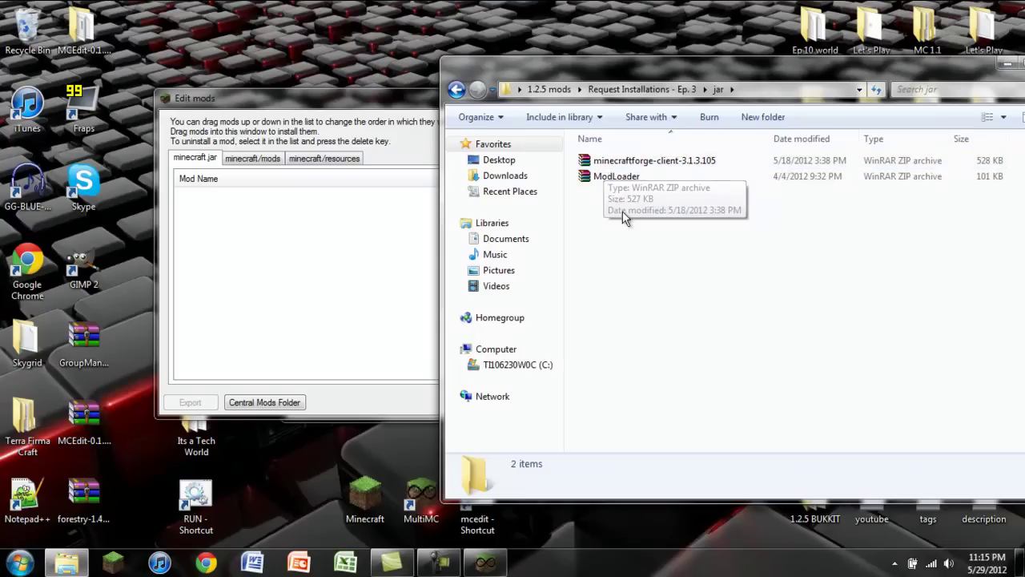
pyautogui.click(617, 177)
pyautogui.keyDown('shift'); pyautogui.click(582, 165); pyautogui.keyUp('shift')
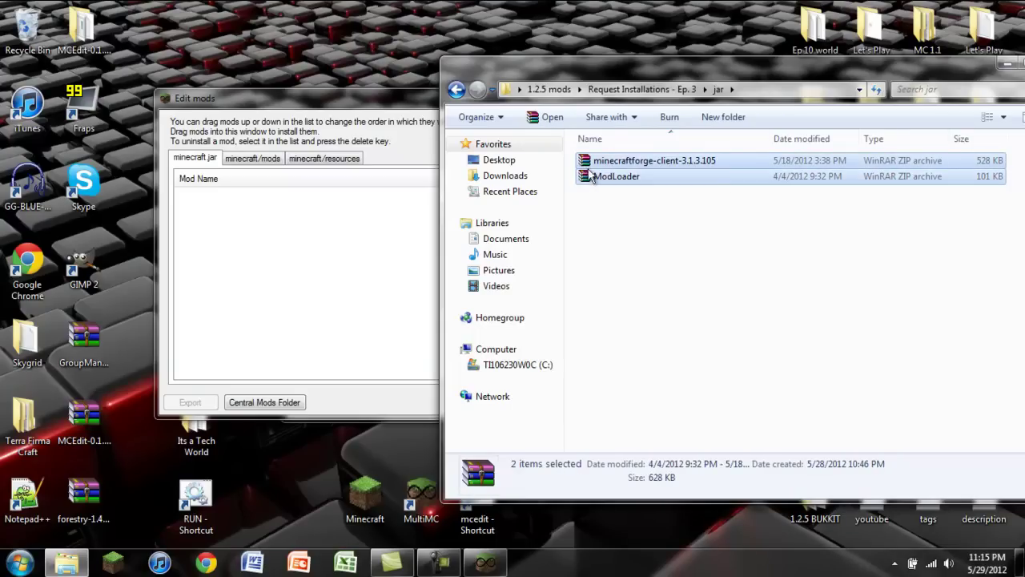
pyautogui.moveTo(590, 177); pyautogui.dragTo(374, 251)
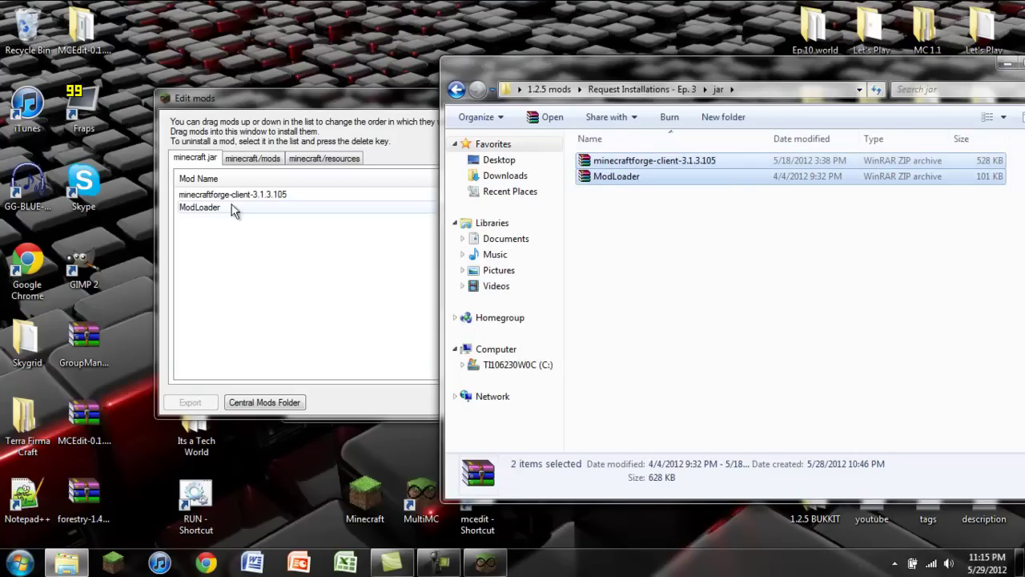
pyautogui.moveTo(216, 211); pyautogui.dragTo(221, 198)
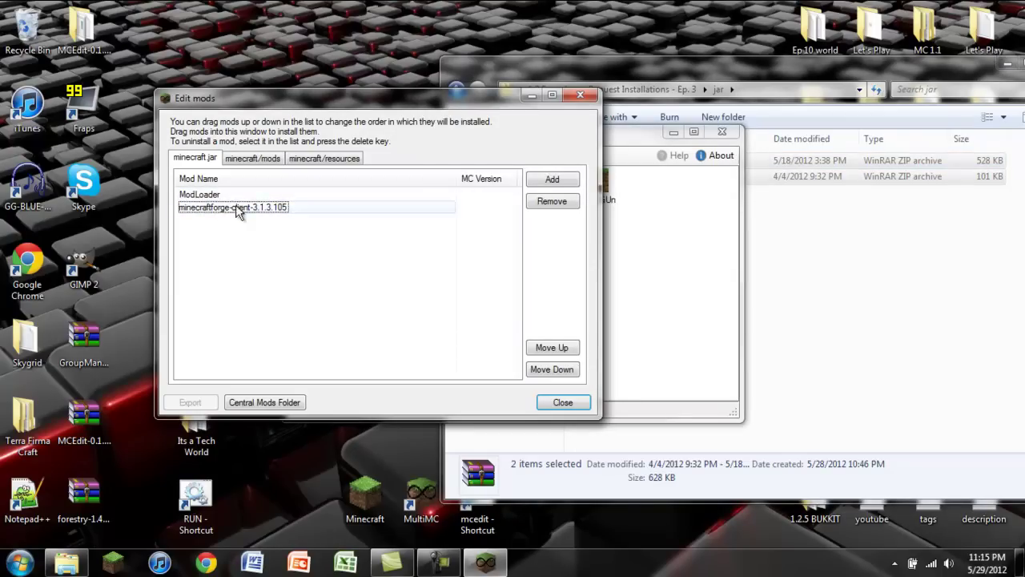
# Step: Add industrialcraft-2-client_1.95b and ThaumCraft2.1.6 from the episode's mods folder to the instance's minecraft/mods list
pyautogui.click(254, 158)
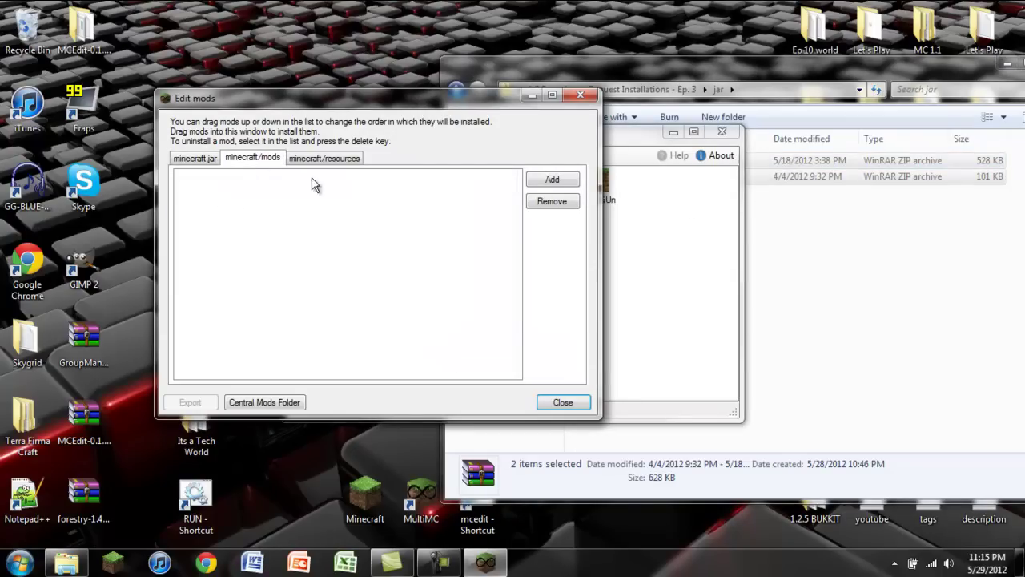
pyautogui.click(641, 76)
pyautogui.click(455, 90)
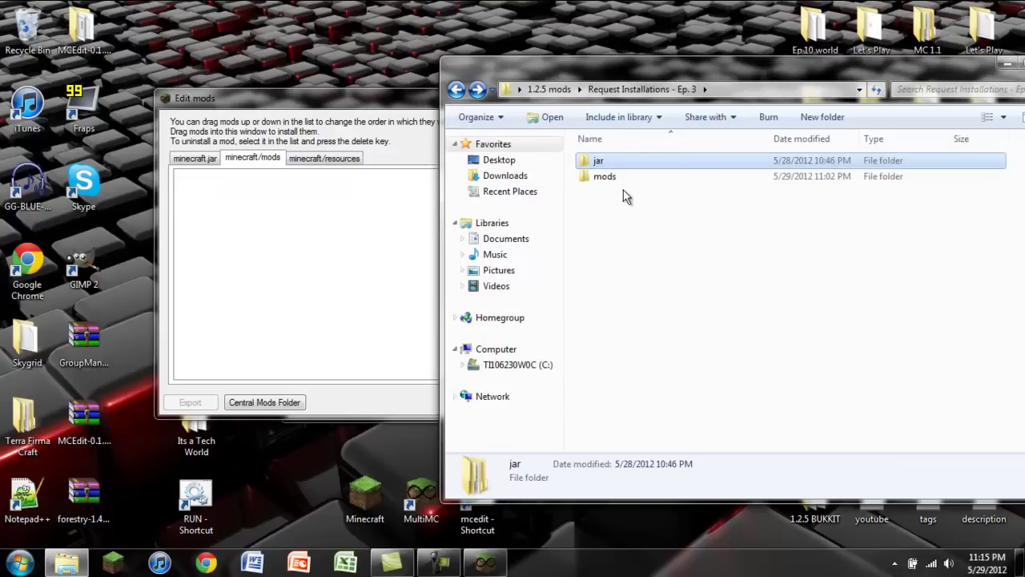
pyautogui.doubleClick(631, 178)
pyautogui.hotkey('ctrl', 'a')
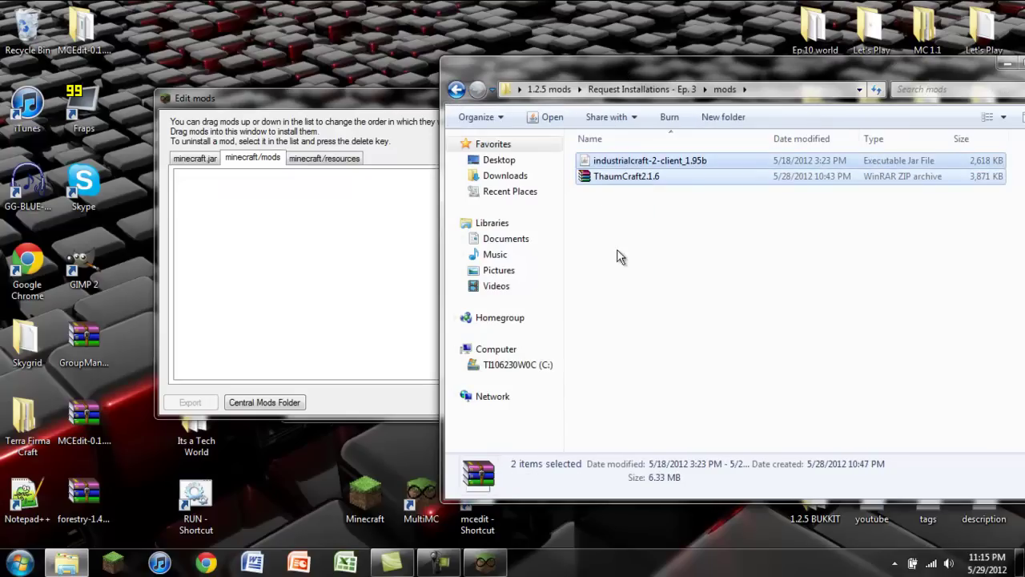
pyautogui.click(637, 233)
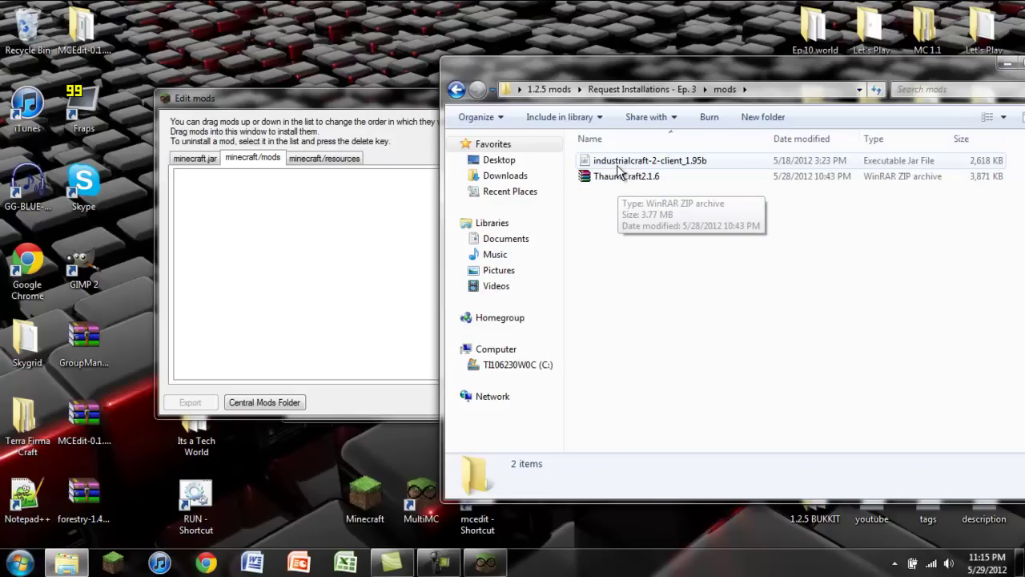
pyautogui.moveTo(686, 228); pyautogui.dragTo(290, 201)
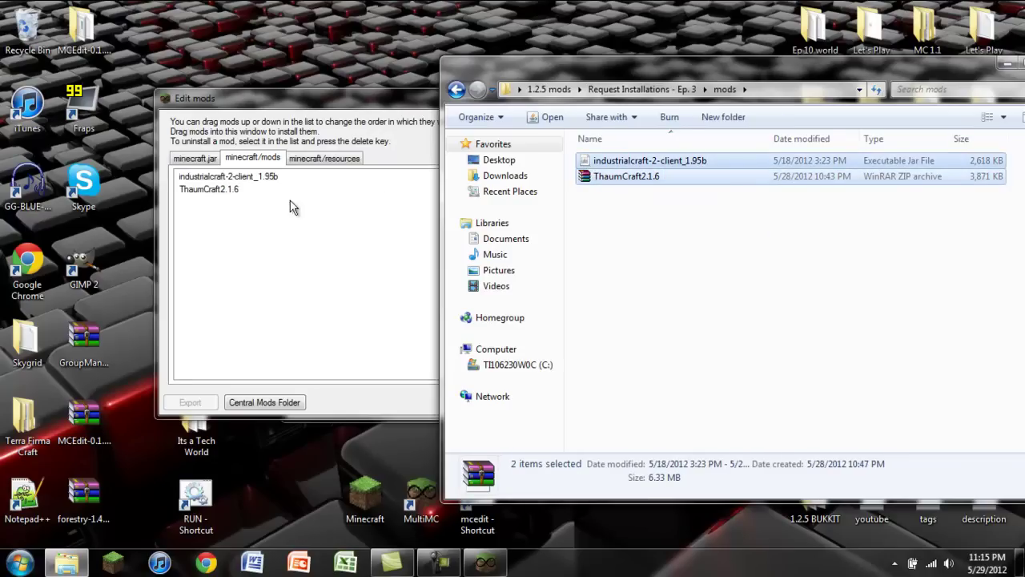
# Step: Close the mods folder and the mod editor, and launch the Ep. 3 instance with the saved login
pyautogui.moveTo(903, 73); pyautogui.dragTo(656, 67)
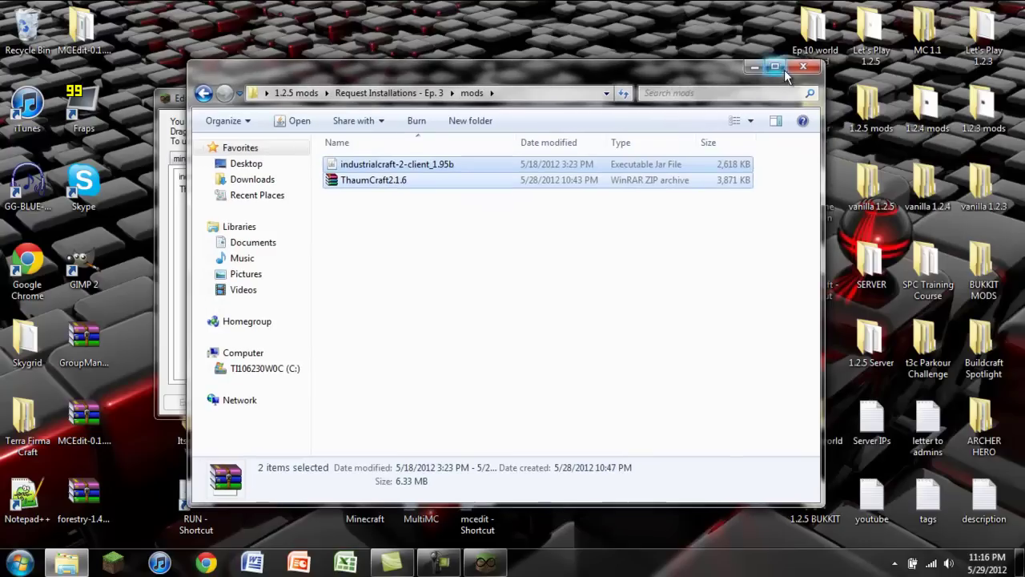
pyautogui.click(775, 62)
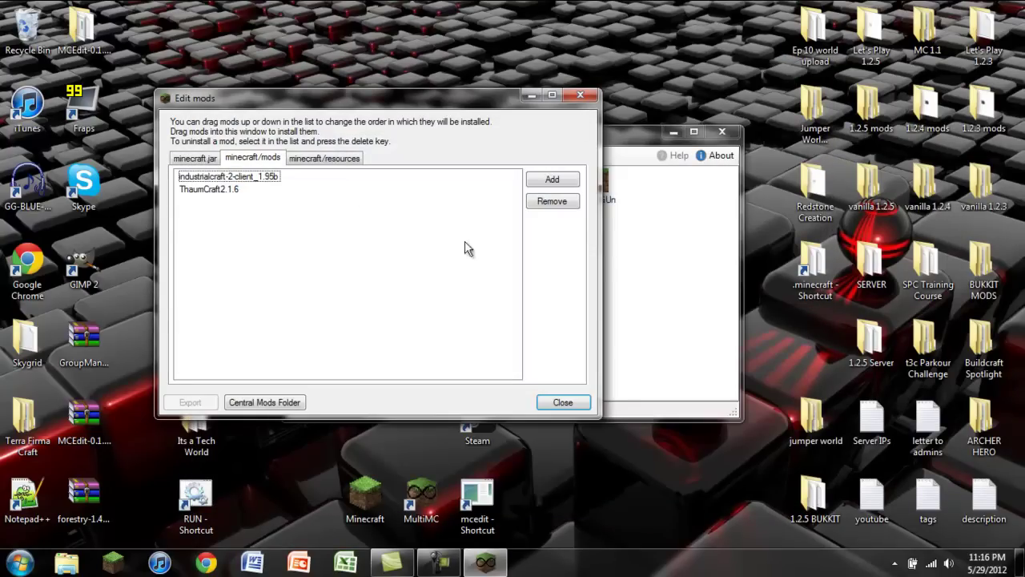
pyautogui.click(562, 402)
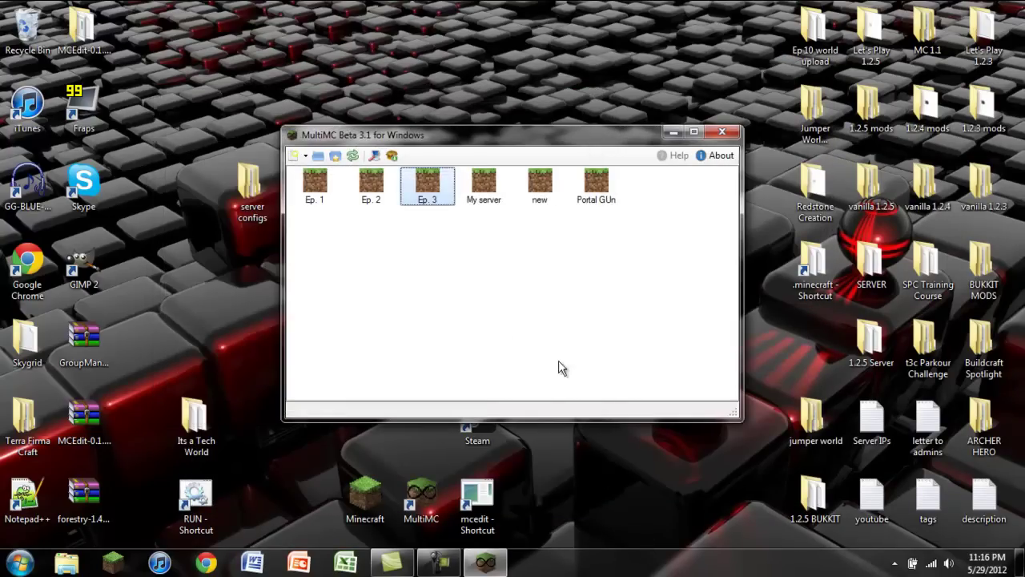
pyautogui.doubleClick(427, 184)
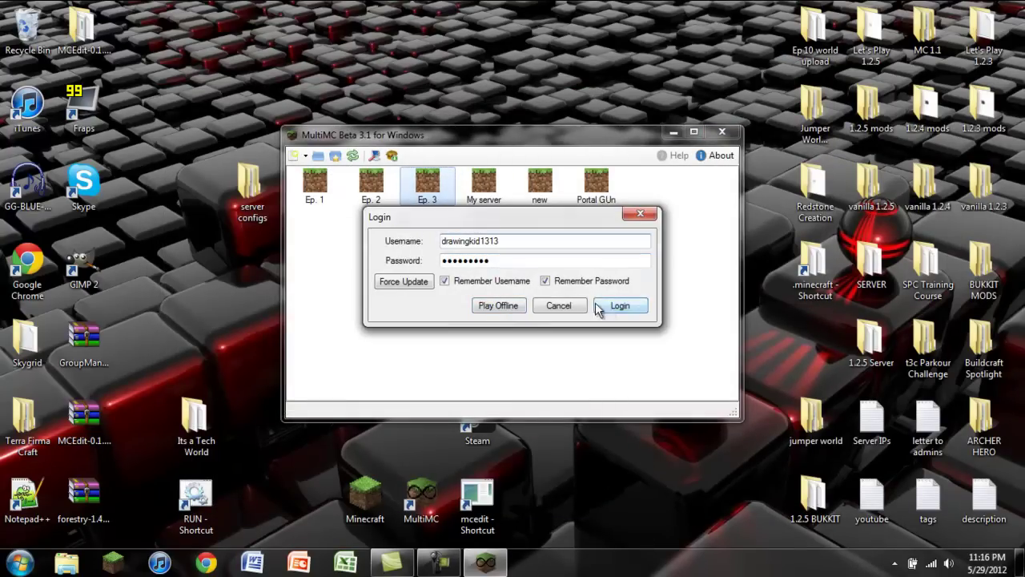
pyautogui.click(605, 306)
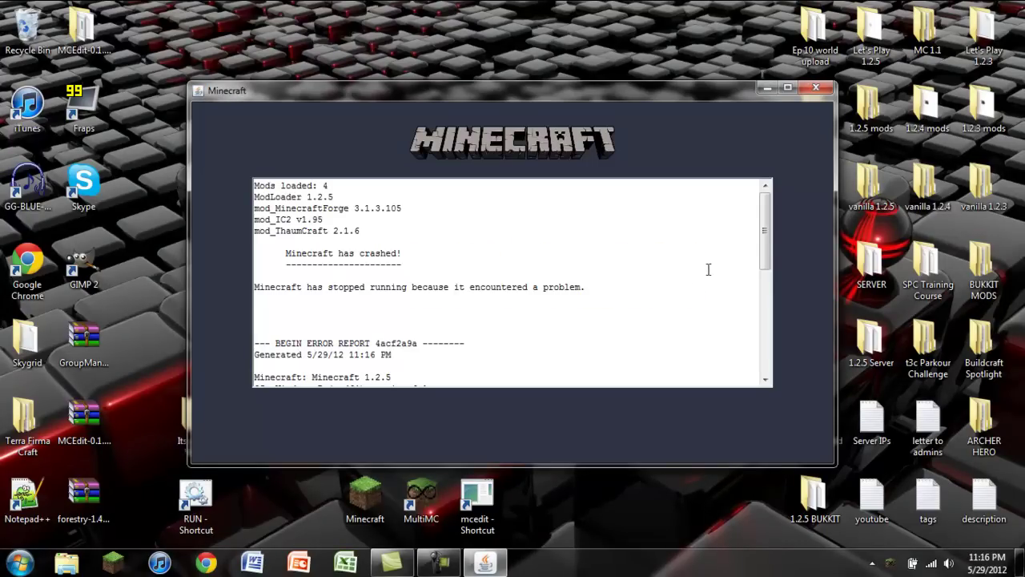
# Step: Examine the Minecraft crash report for the conflicting block ID and the two mods involved, and close it
pyautogui.moveTo(765, 232); pyautogui.dragTo(767, 299)
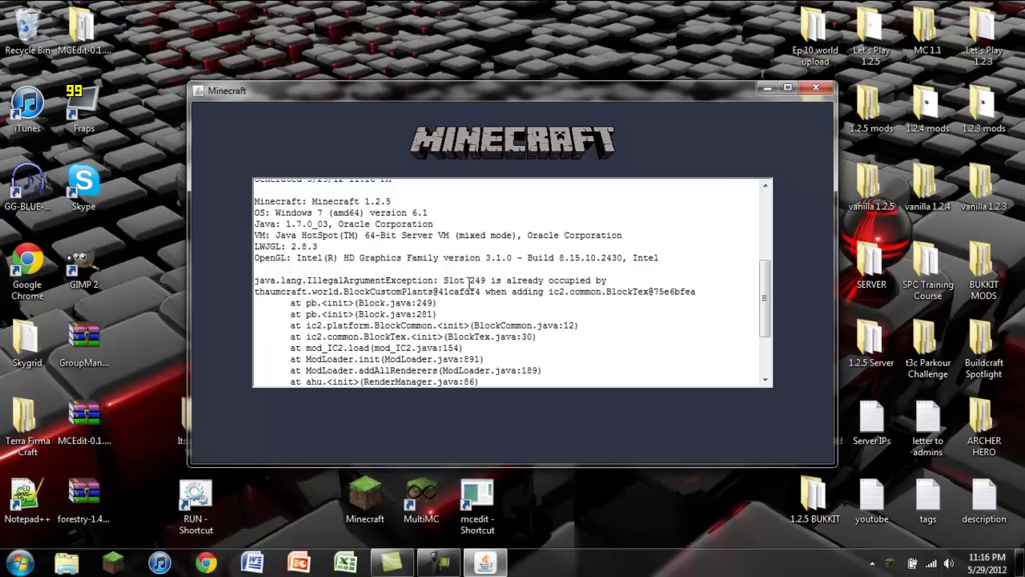
pyautogui.moveTo(470, 280); pyautogui.dragTo(486, 278)
pyautogui.moveTo(255, 291); pyautogui.dragTo(299, 293)
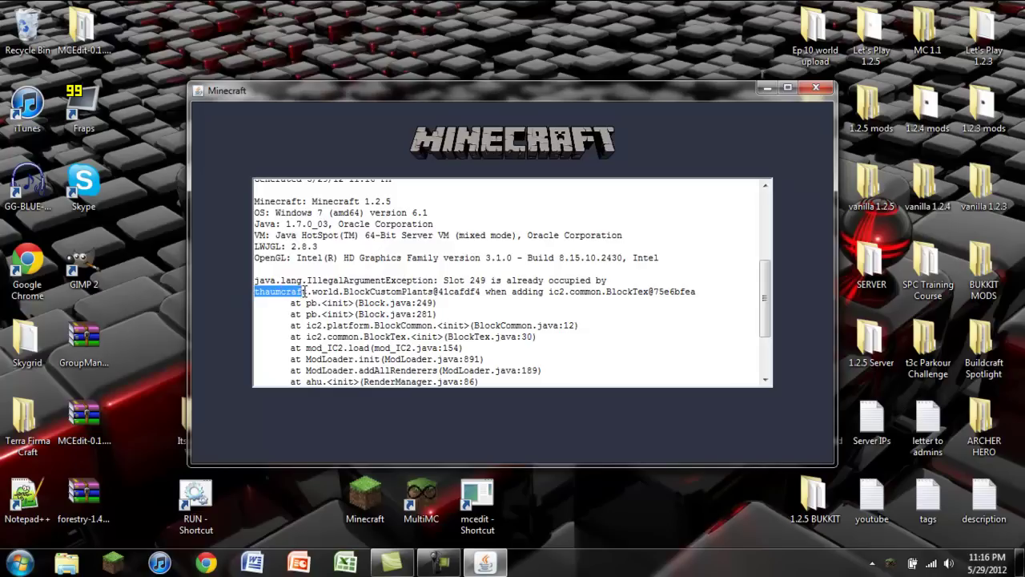
pyautogui.moveTo(552, 292); pyautogui.dragTo(671, 295)
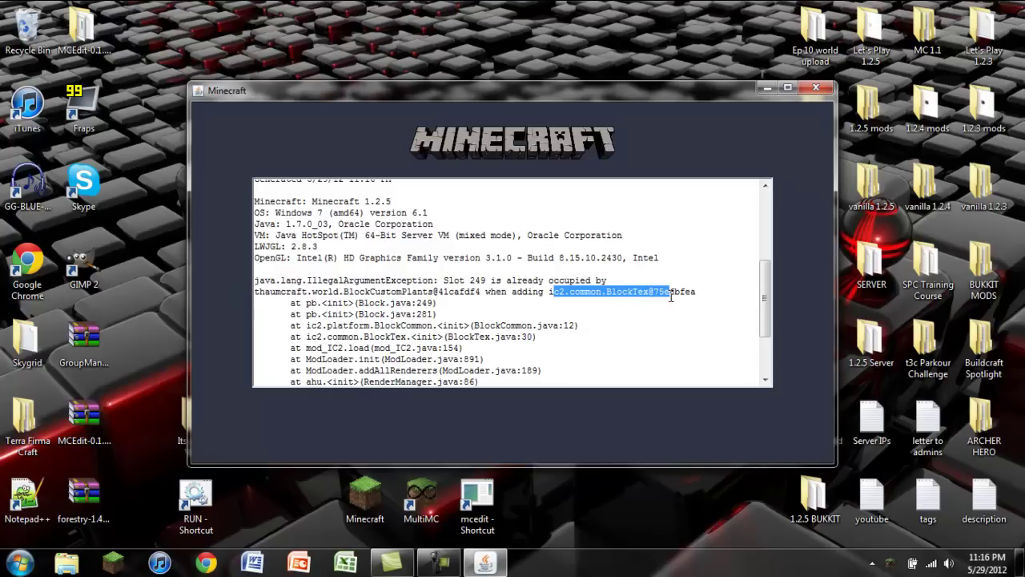
pyautogui.click(726, 299)
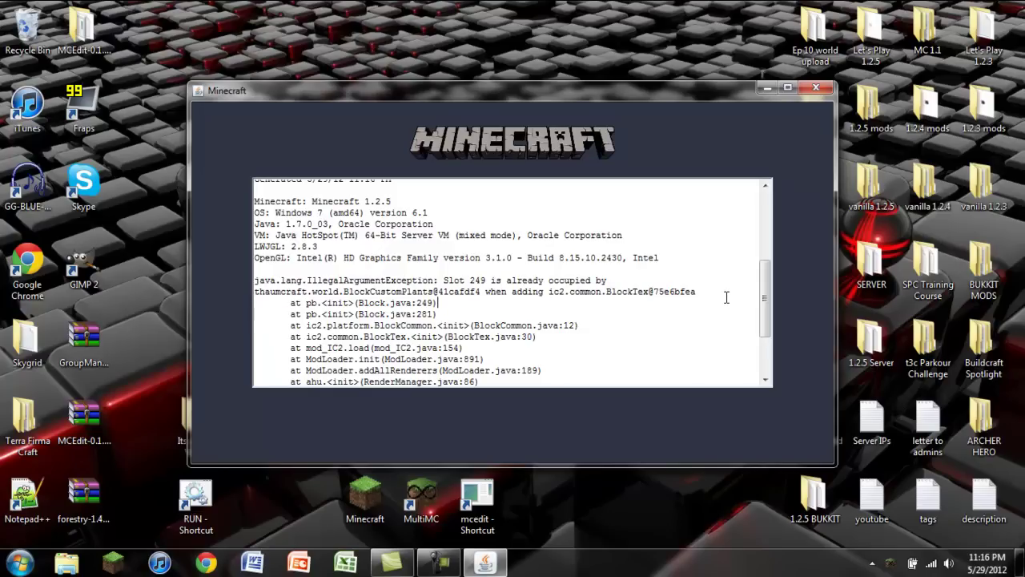
pyautogui.click(811, 91)
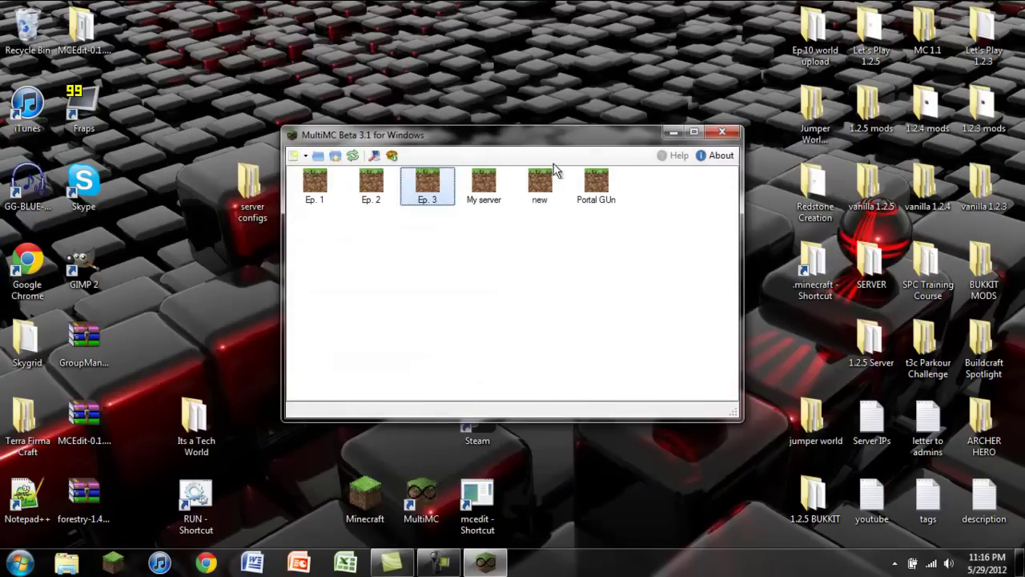
# Step: Open the config folder inside the Ep. 3 instance's .minecraft folder
pyautogui.rightClick(437, 192)
pyautogui.click(493, 321)
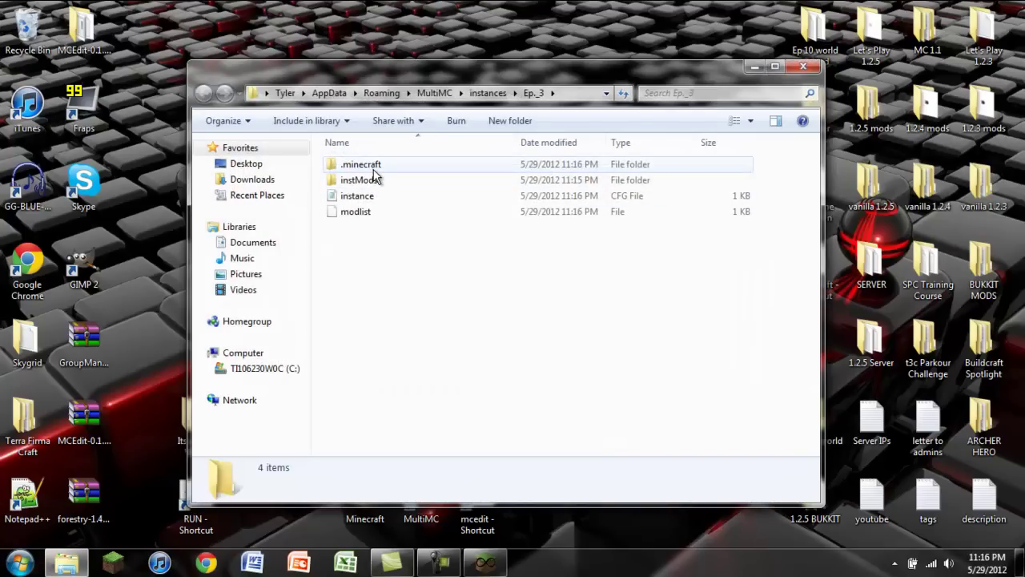
pyautogui.doubleClick(373, 168)
pyautogui.doubleClick(370, 182)
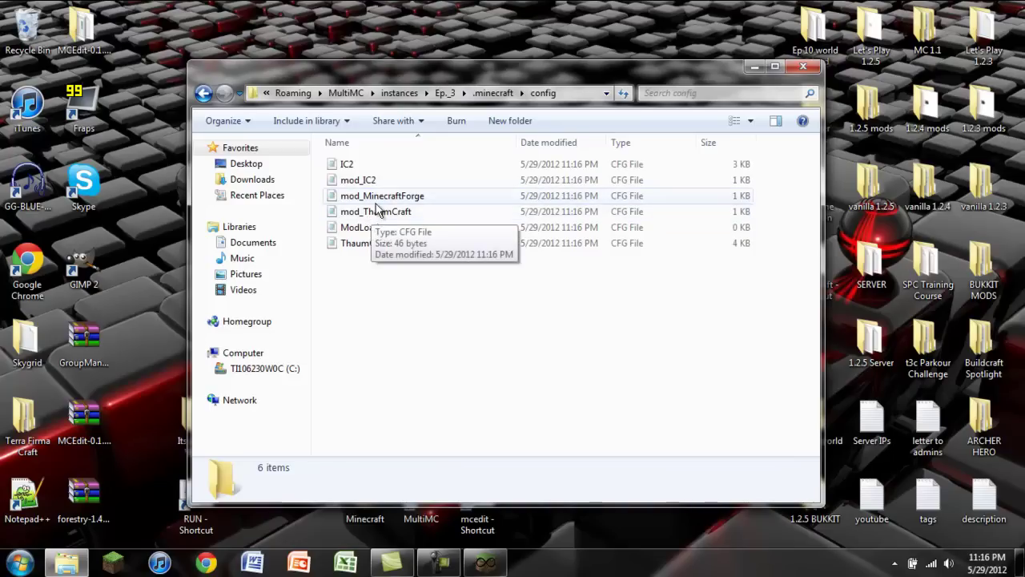
# Step: Open the ThaumCraft2 and IC2 config files side by side in Notepad and look through the IC2 settings
pyautogui.click(363, 248)
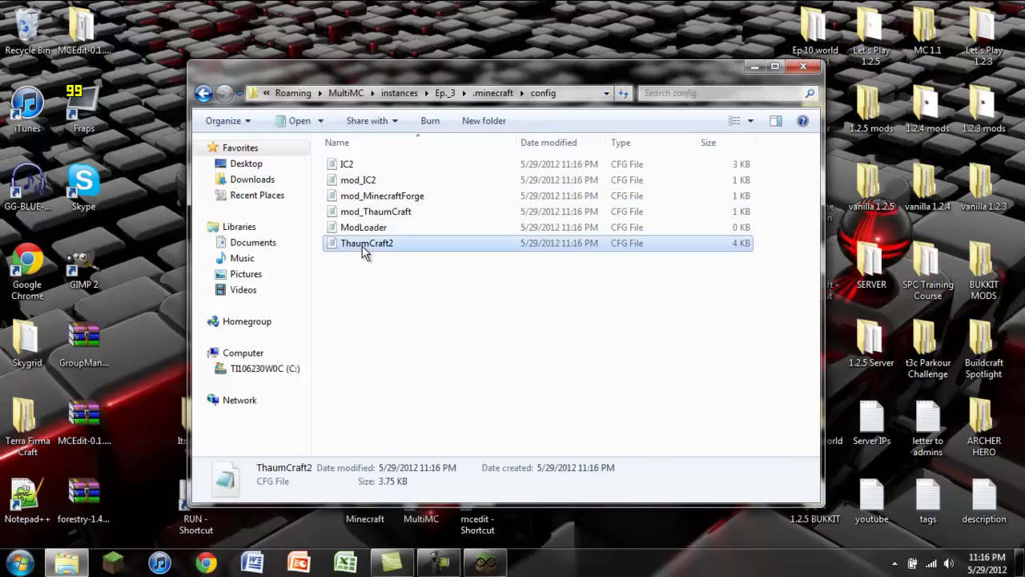
pyautogui.click(346, 164)
pyautogui.click(348, 245)
pyautogui.keyDown('ctrl'); pyautogui.click(346, 164); pyautogui.keyUp('ctrl')
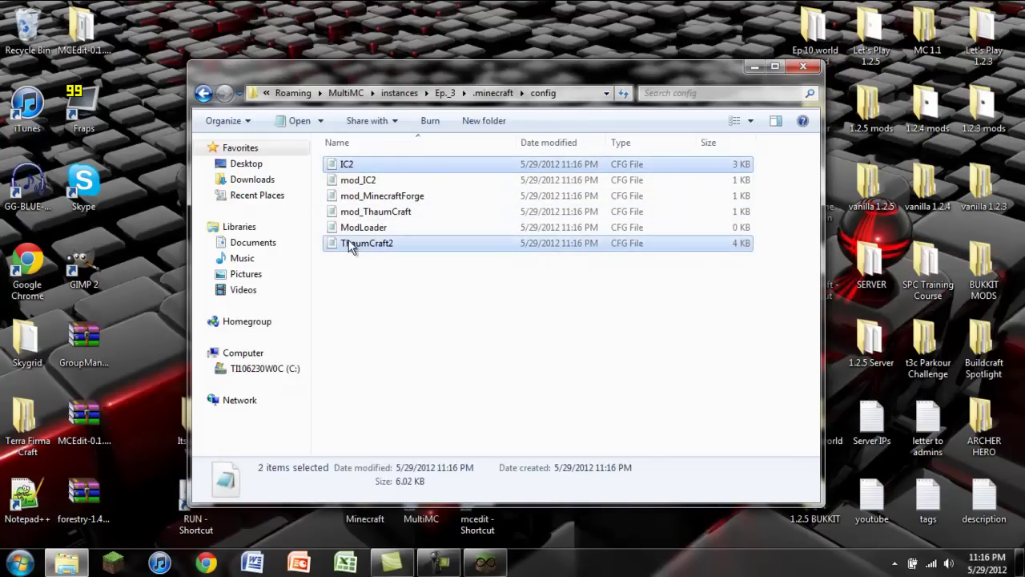
pyautogui.doubleClick(340, 165)
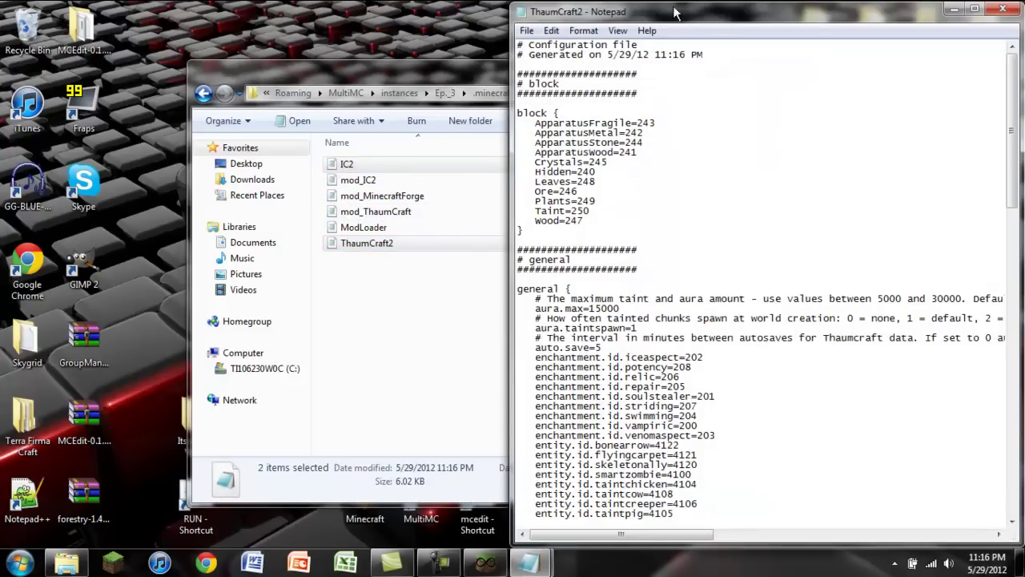
pyautogui.moveTo(597, 2); pyautogui.dragTo(596, 60)
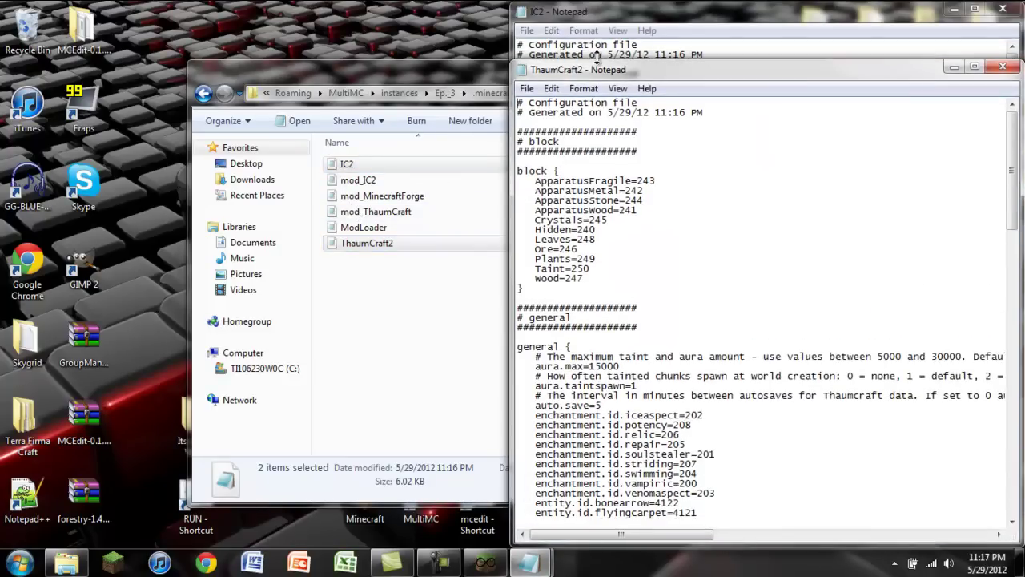
pyautogui.press('super+Left')
pyautogui.click(759, 25)
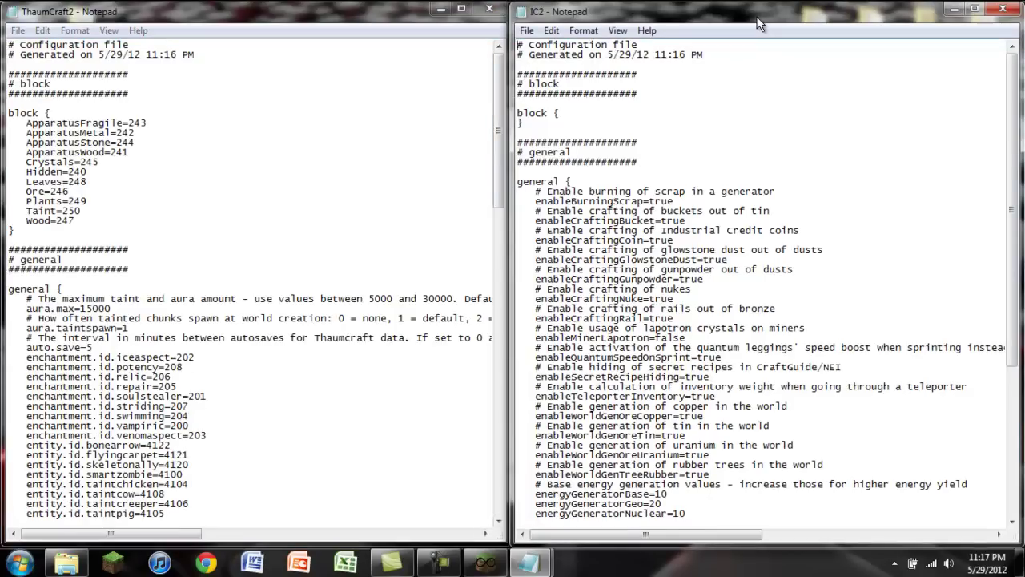
pyautogui.scroll(-8, 726, 210)
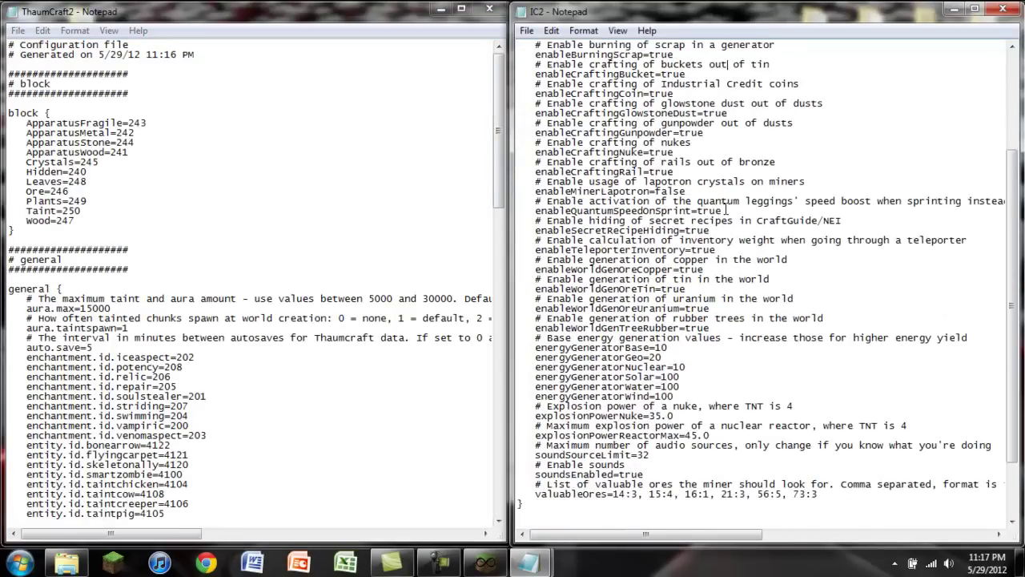
# Step: Check the block section of the IC2 config, and close both config files and the instance's folder window
pyautogui.scroll(8, 727, 208)
pyautogui.scroll(-5, 726, 204)
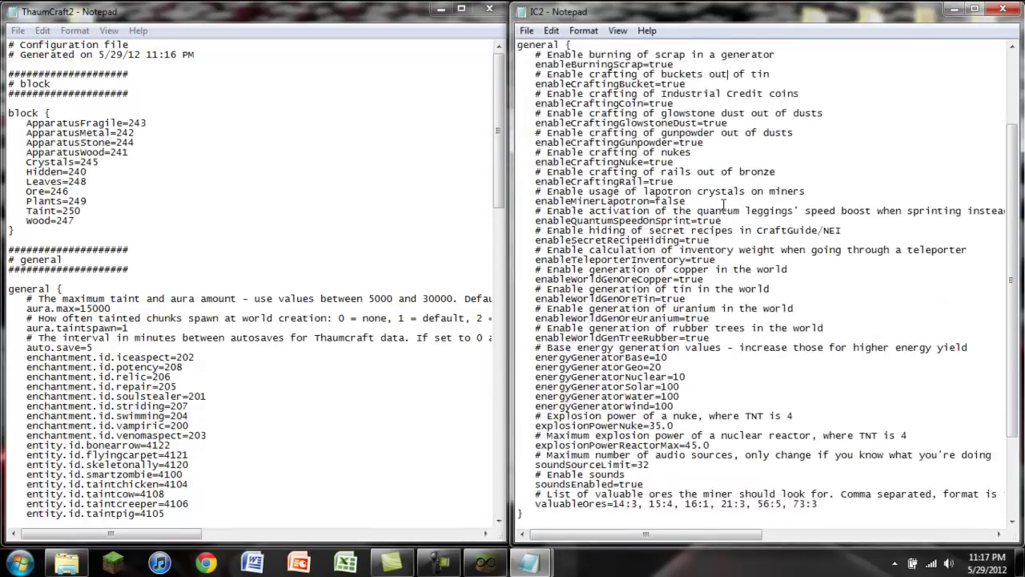
pyautogui.scroll(5, 725, 204)
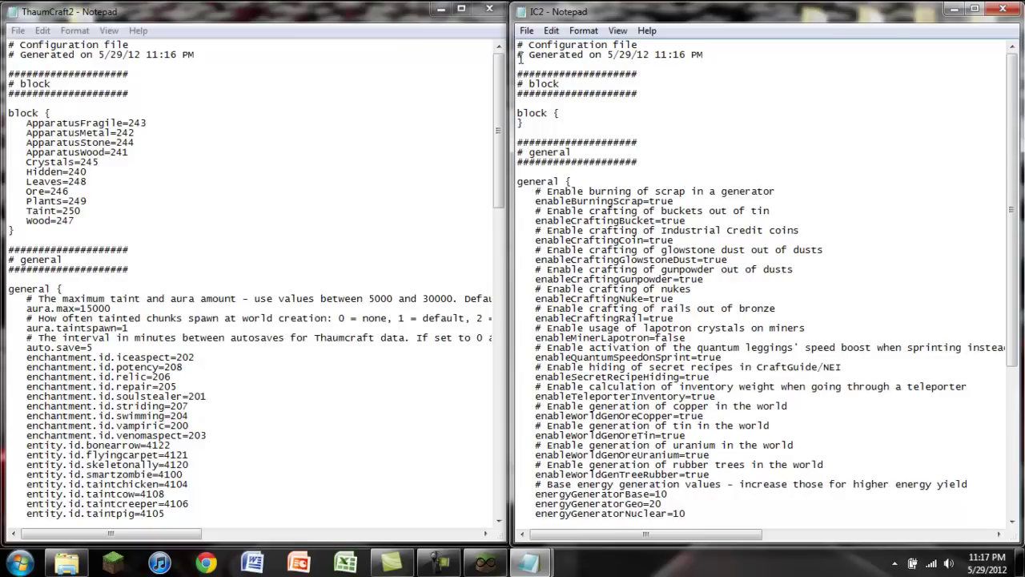
pyautogui.click(457, 103)
pyautogui.click(500, 10)
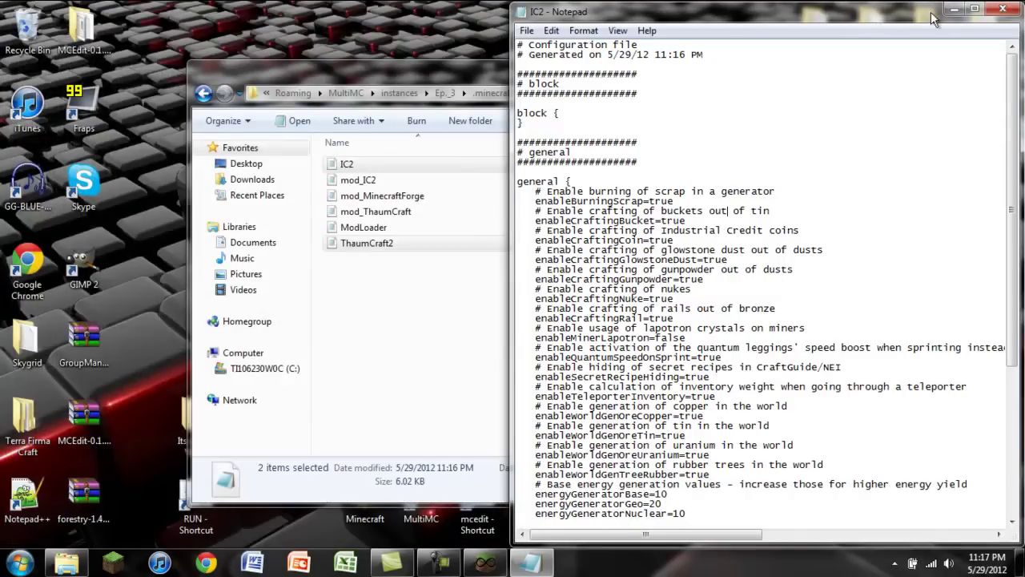
pyautogui.click(1002, 9)
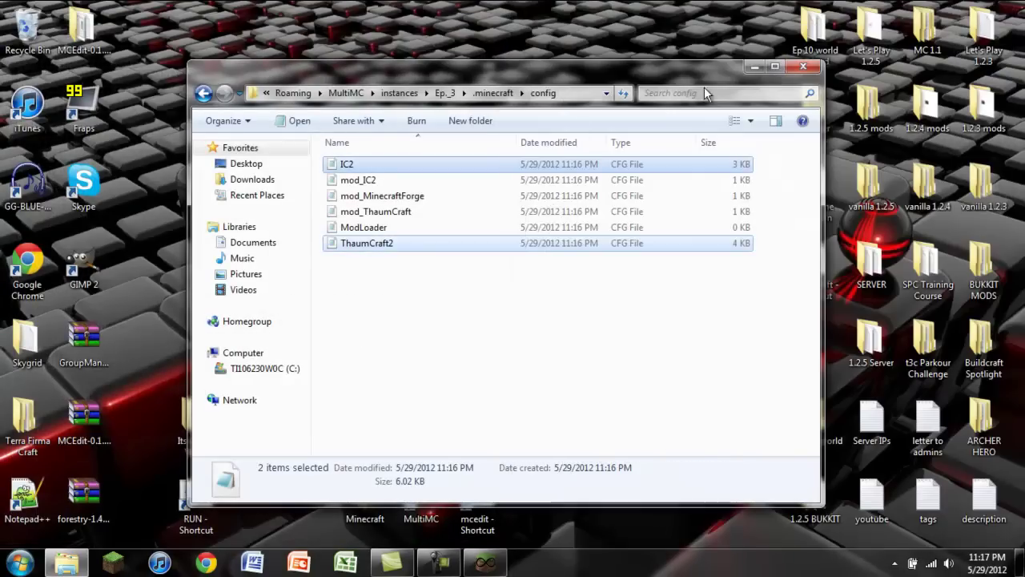
pyautogui.click(441, 285)
pyautogui.click(204, 94)
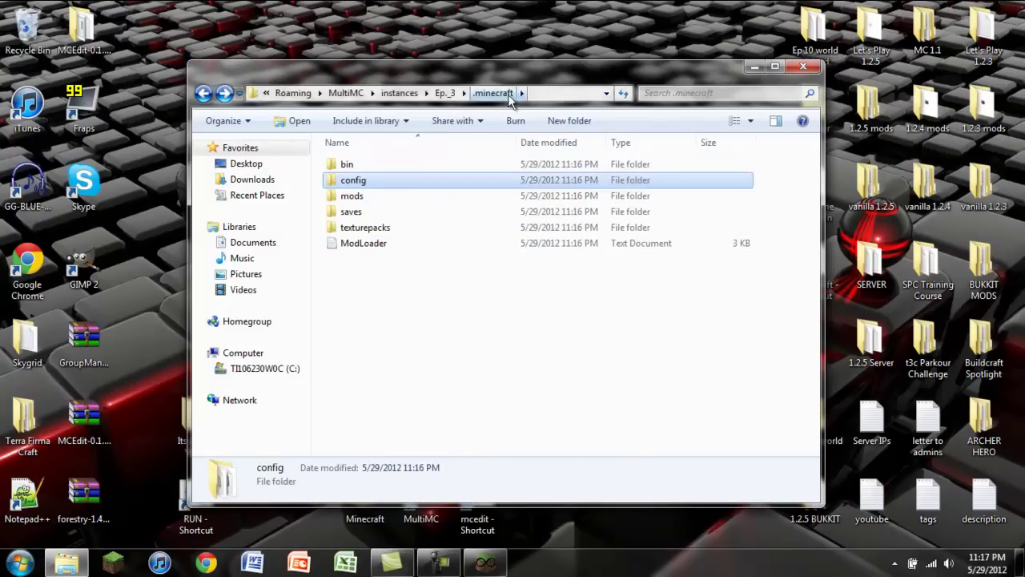
pyautogui.click(803, 66)
# Step: Remove ThaumCraft2.1.6 from the Ep. 3 instance's minecraft/mods list and close the mod editor
pyautogui.rightClick(421, 189)
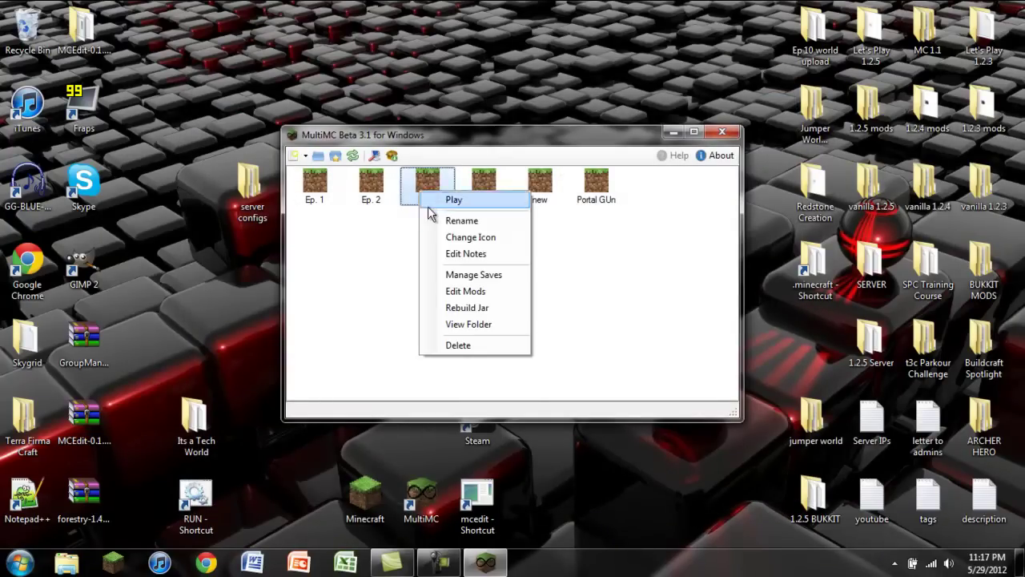
pyautogui.click(470, 293)
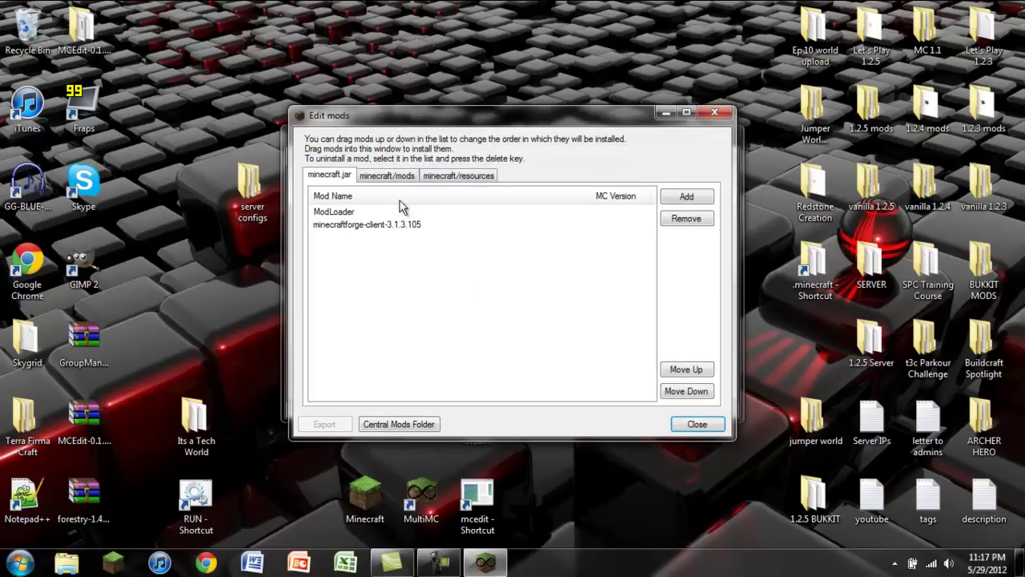
pyautogui.click(403, 176)
pyautogui.click(341, 211)
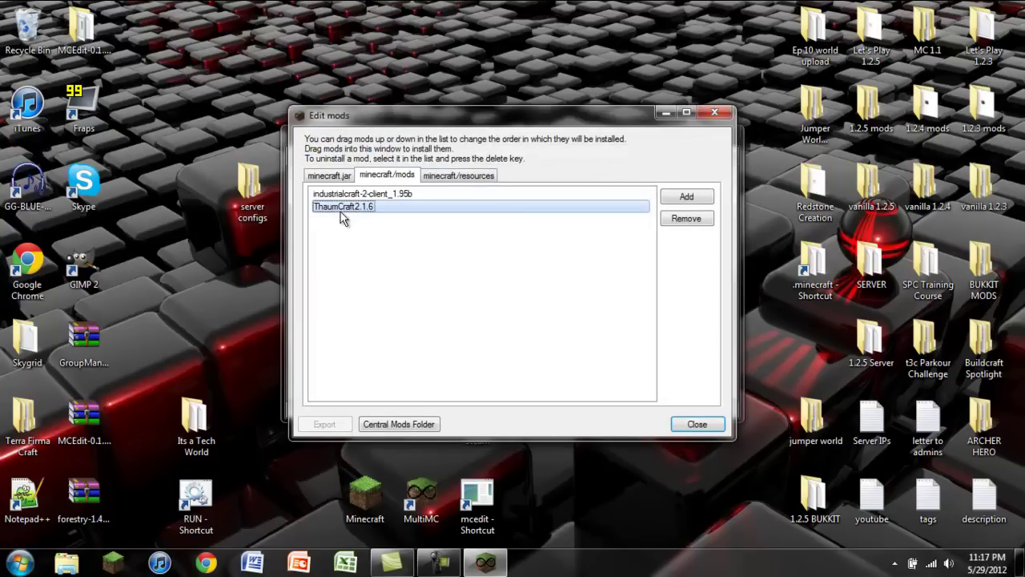
pyautogui.click(679, 218)
pyautogui.click(689, 425)
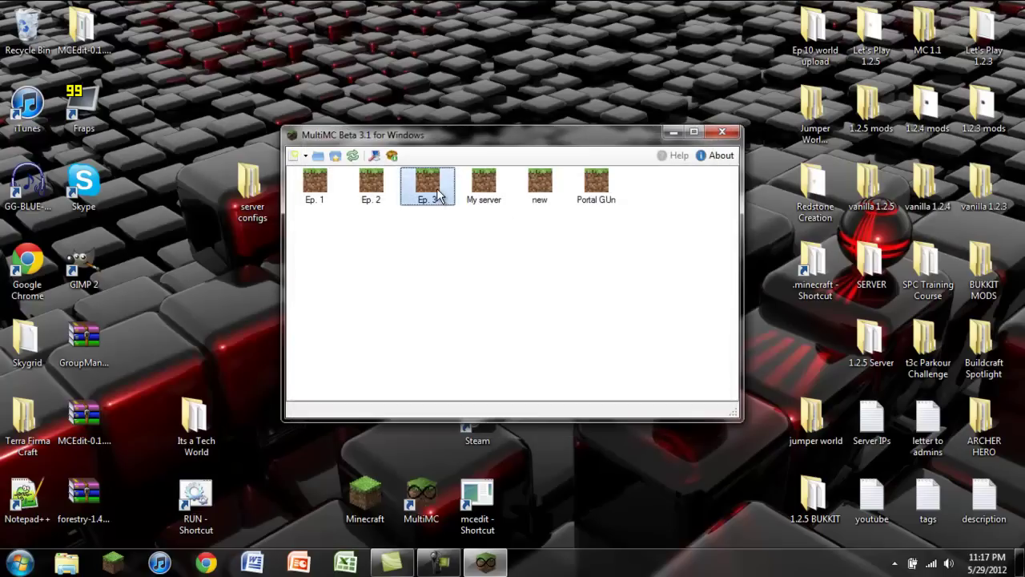
# Step: Launch the Ep. 3 instance with the saved login and close Minecraft once its title screen has loaded
pyautogui.doubleClick(428, 184)
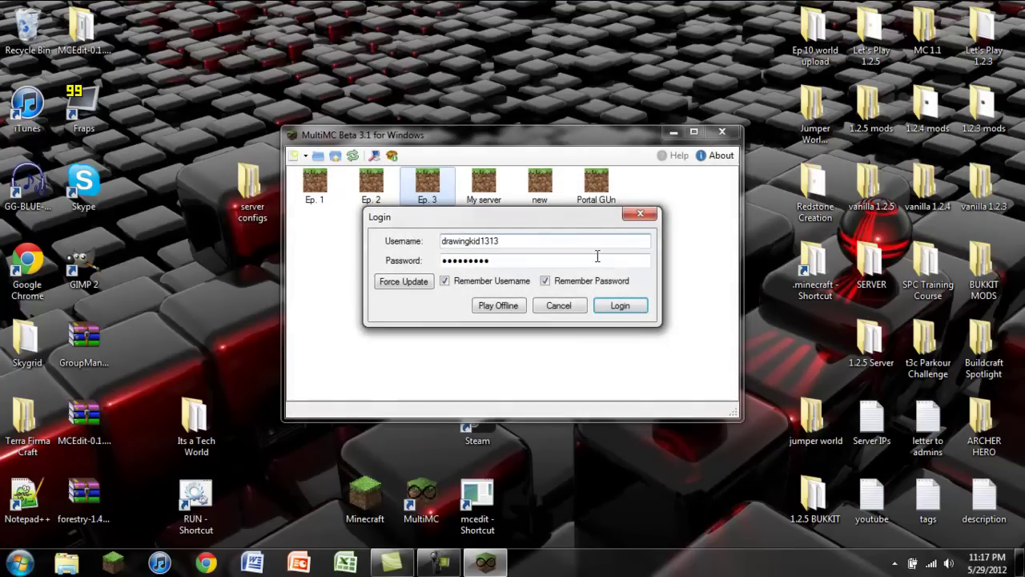
pyautogui.click(633, 311)
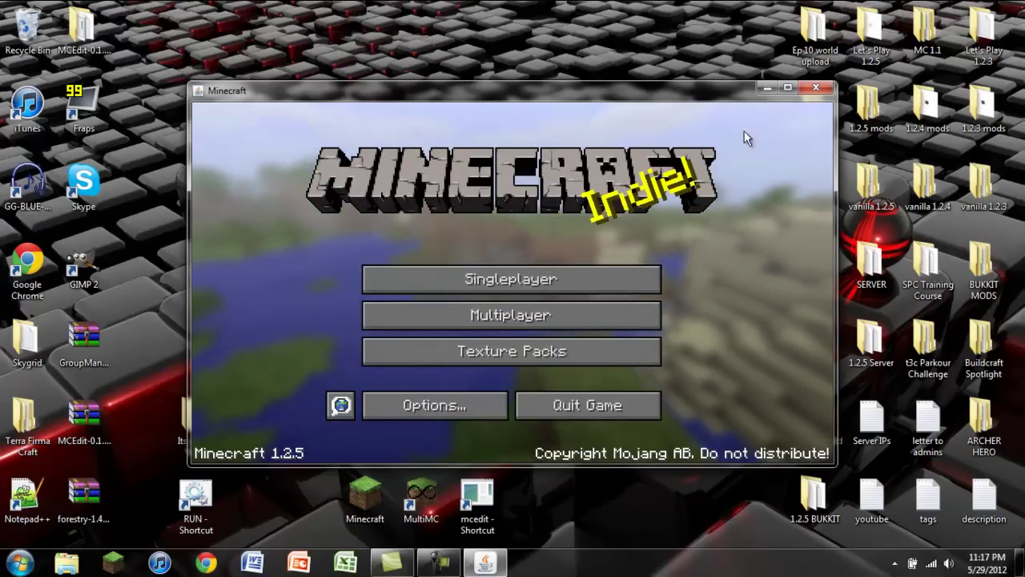
pyautogui.click(815, 88)
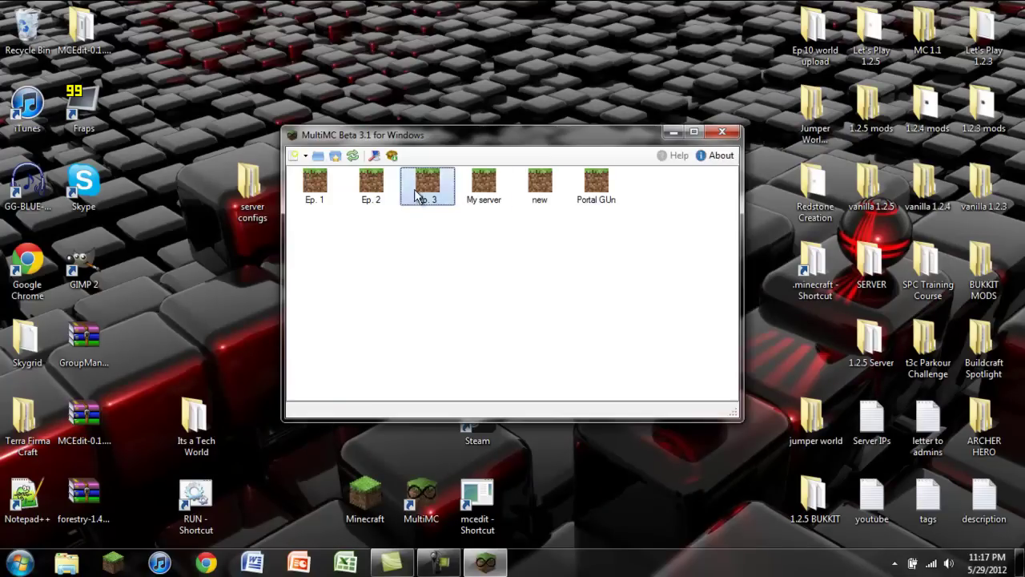
# Step: Open the Ep. 3 instance's folder and go to the config folder inside .minecraft
pyautogui.rightClick(428, 182)
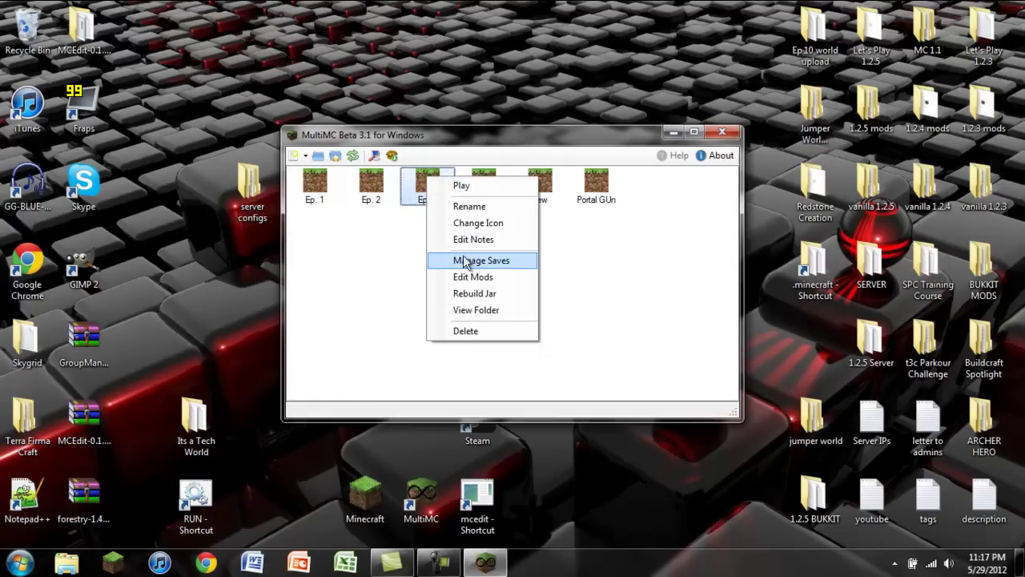
pyautogui.click(478, 310)
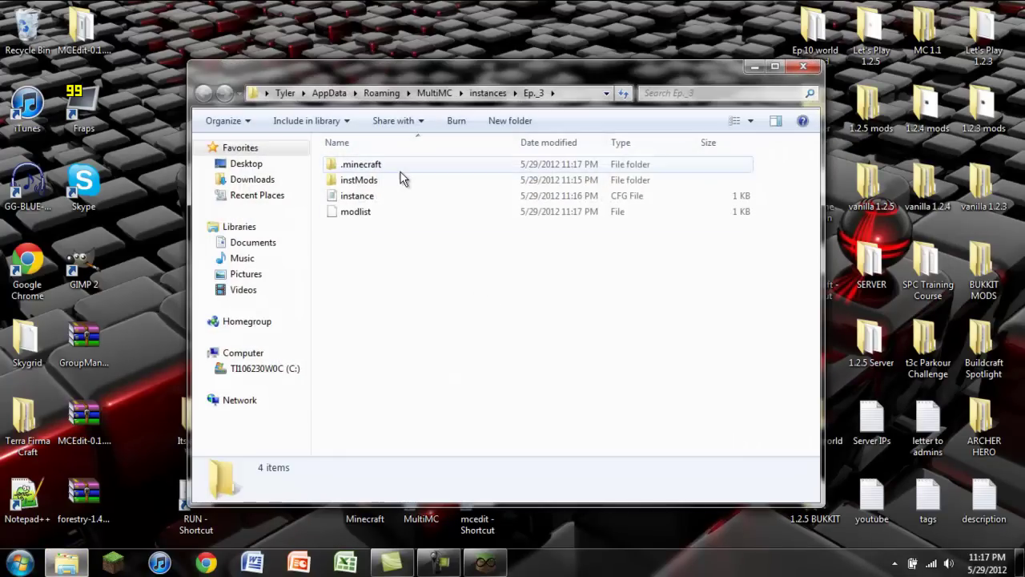
pyautogui.doubleClick(400, 167)
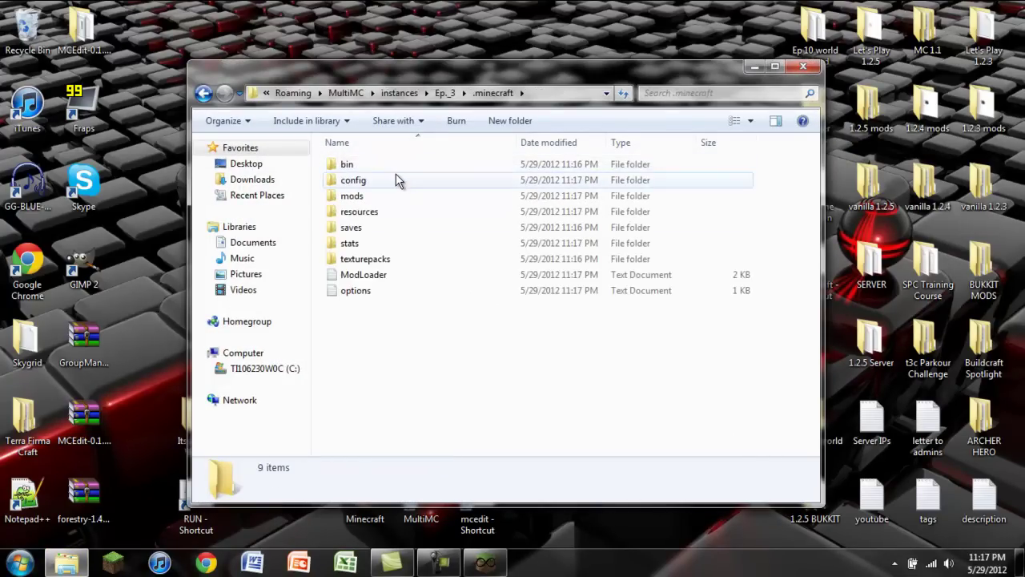
pyautogui.doubleClick(396, 180)
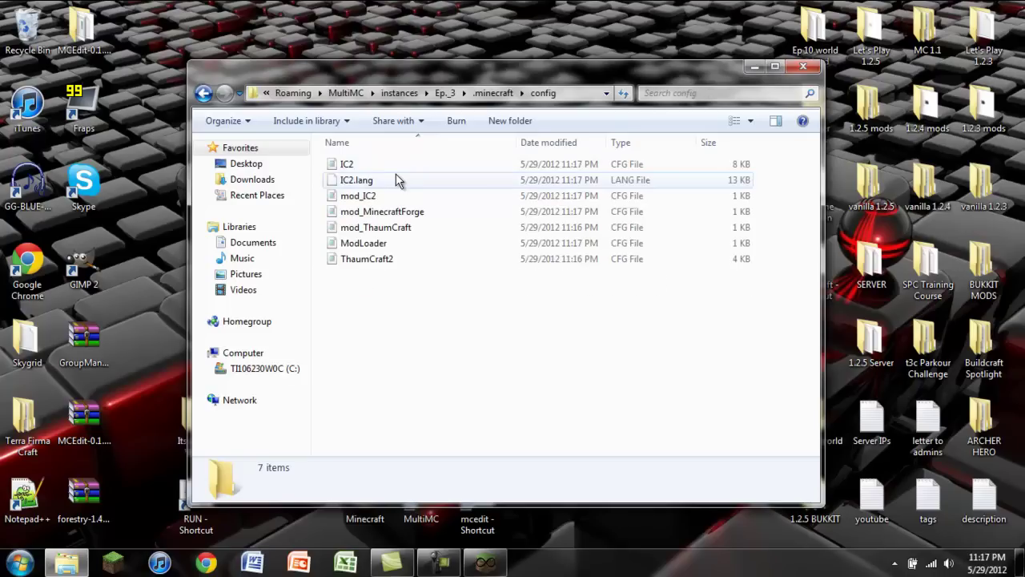
pyautogui.click(406, 265)
pyautogui.click(405, 281)
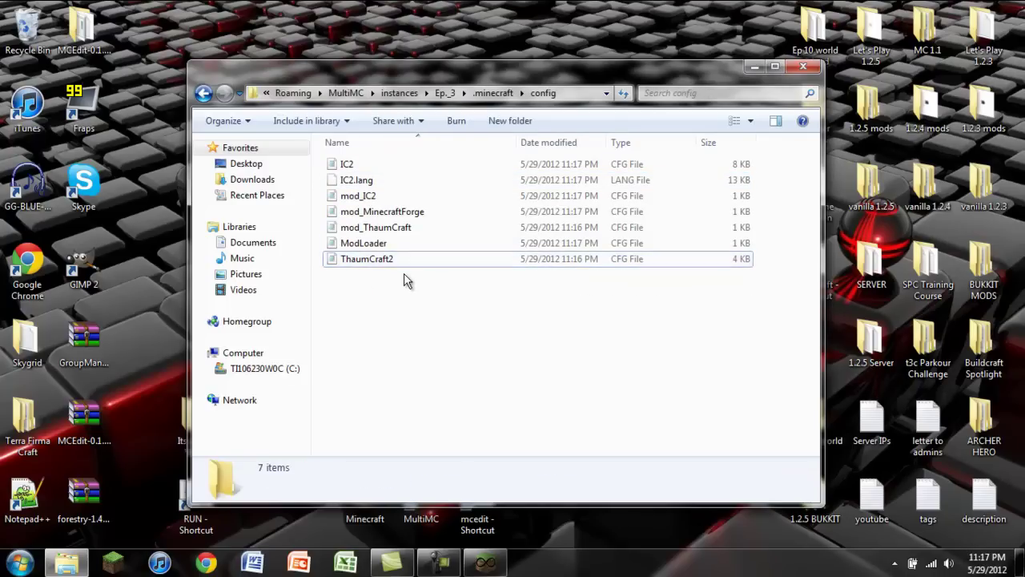
# Step: Open the regenerated IC2 config in Notepad, stretch its window to full screen height and review its block ID list
pyautogui.click(358, 164)
pyautogui.doubleClick(358, 164)
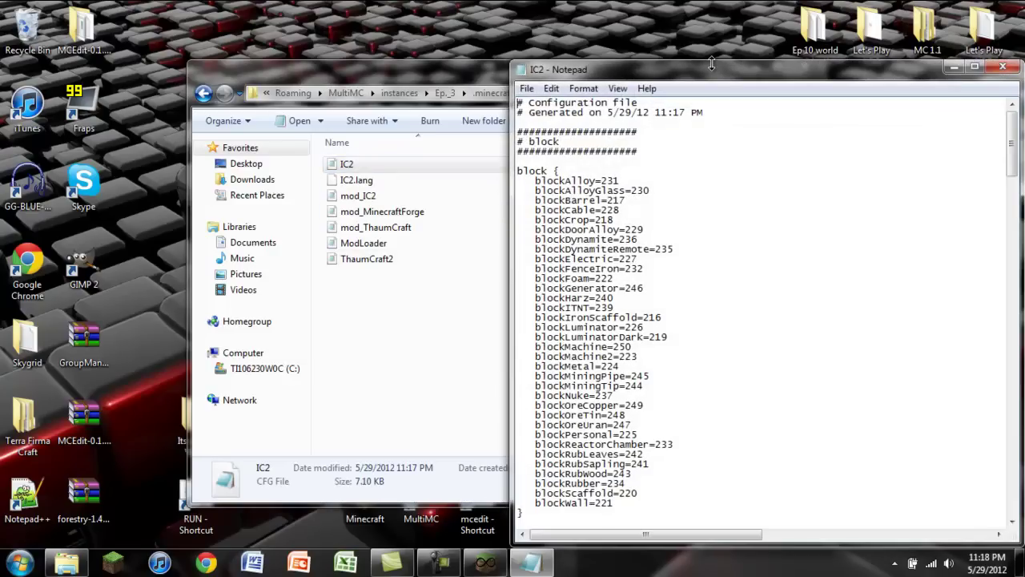
pyautogui.moveTo(712, 62); pyautogui.dragTo(712, 0)
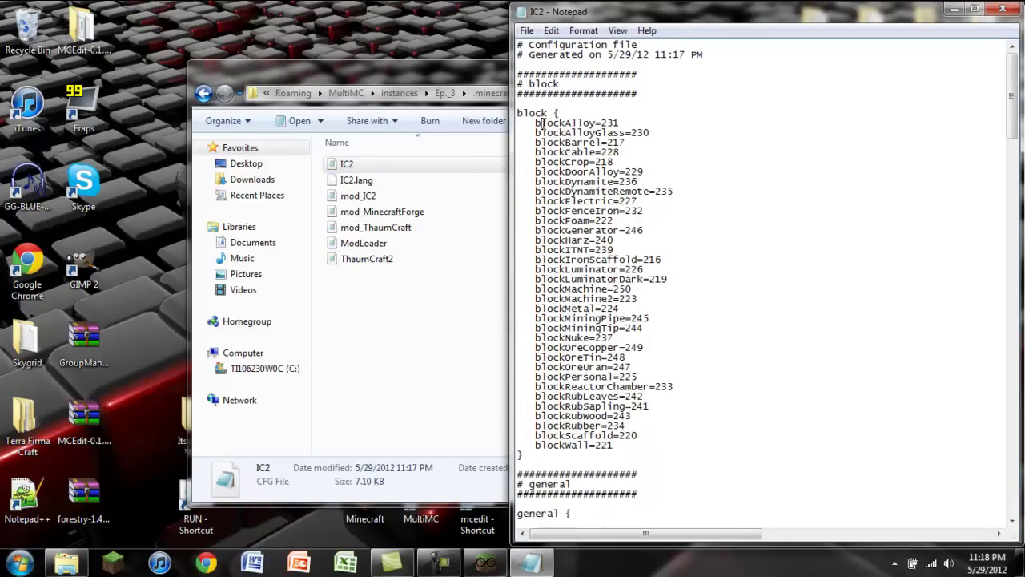
pyautogui.moveTo(539, 122); pyautogui.dragTo(675, 460)
pyautogui.click(683, 448)
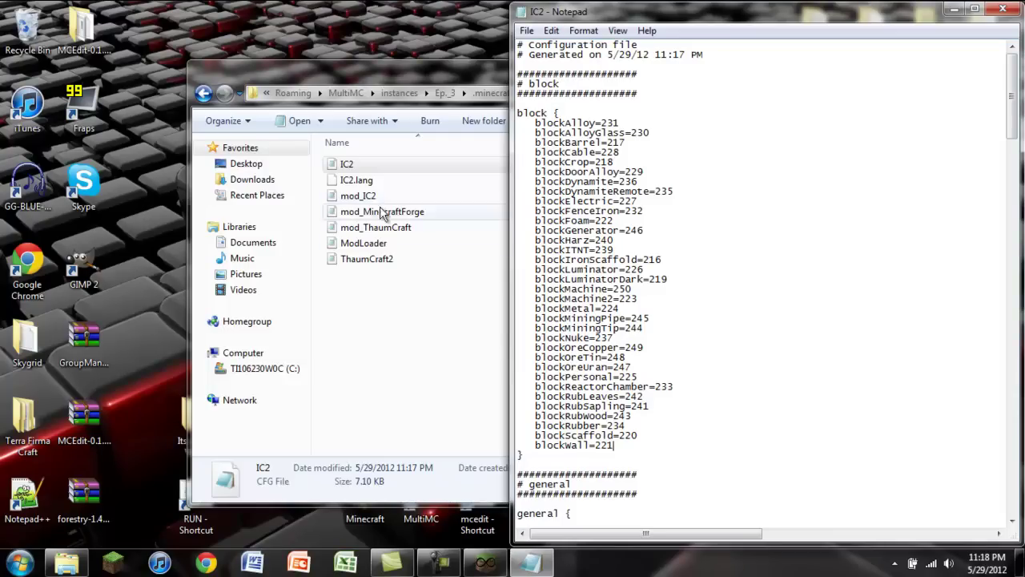
# Step: Open the ThaumCraft2 config and dock it beside the IC2 config, bringing both Notepad windows to the front
pyautogui.rightClick(329, 257)
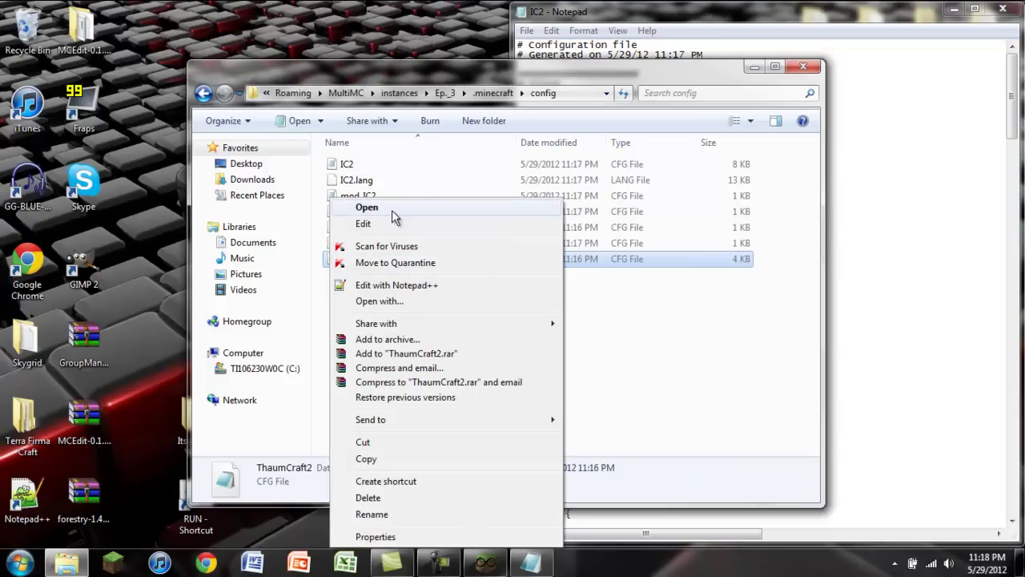
pyautogui.click(367, 207)
pyautogui.press('super+Left')
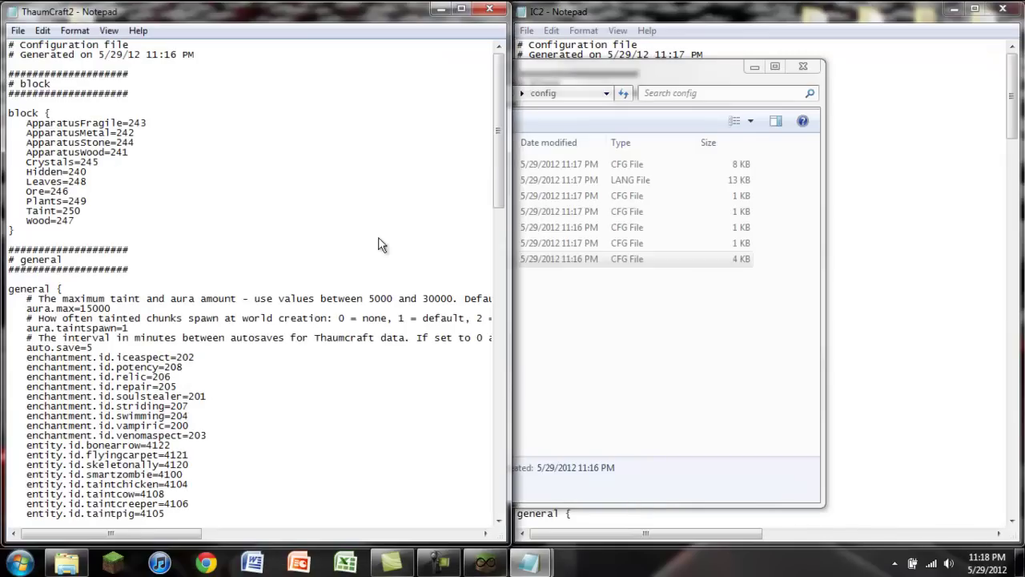
pyautogui.click(867, 266)
pyautogui.click(337, 215)
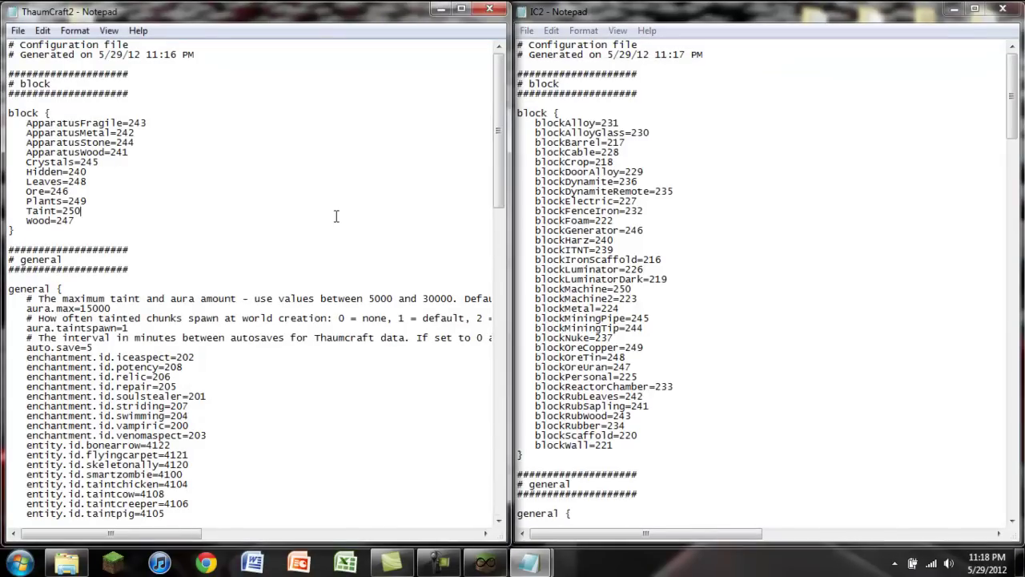
# Step: Compare the ThaumCraft block IDs with the IC2 block IDs, starting with ThaumCraft's Hidden block, to find overlaps
pyautogui.doubleClick(72, 171)
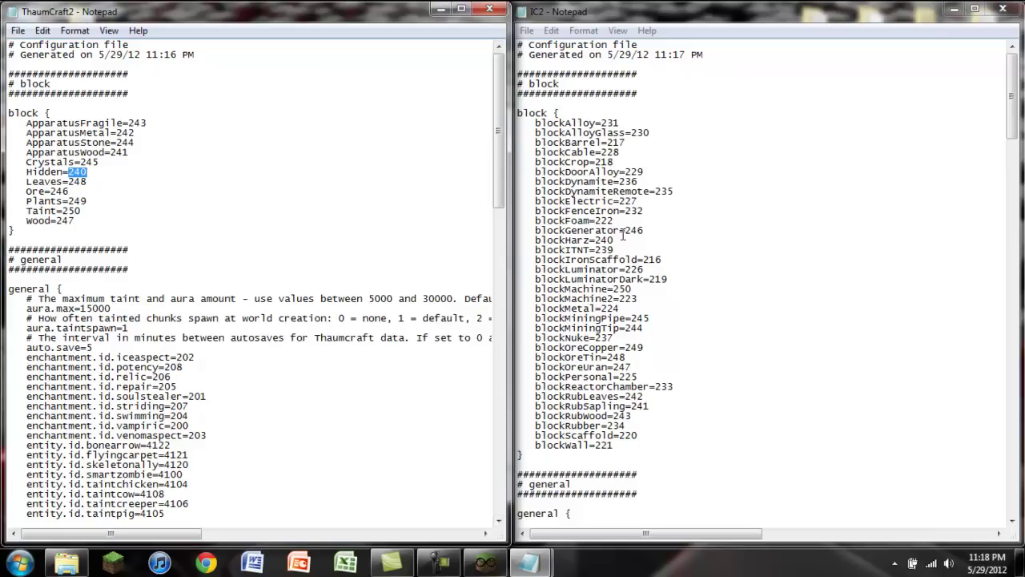
pyautogui.moveTo(8, 72); pyautogui.dragTo(16, 231)
pyautogui.moveTo(576, 485); pyautogui.dragTo(529, 151)
pyautogui.click(650, 406)
# Step: Set ApparatusFragile to 215 in the ThaumCraft2 config, checking it against the IC2 iron scaffold's ID
pyautogui.click(116, 117)
pyautogui.doubleClick(652, 259)
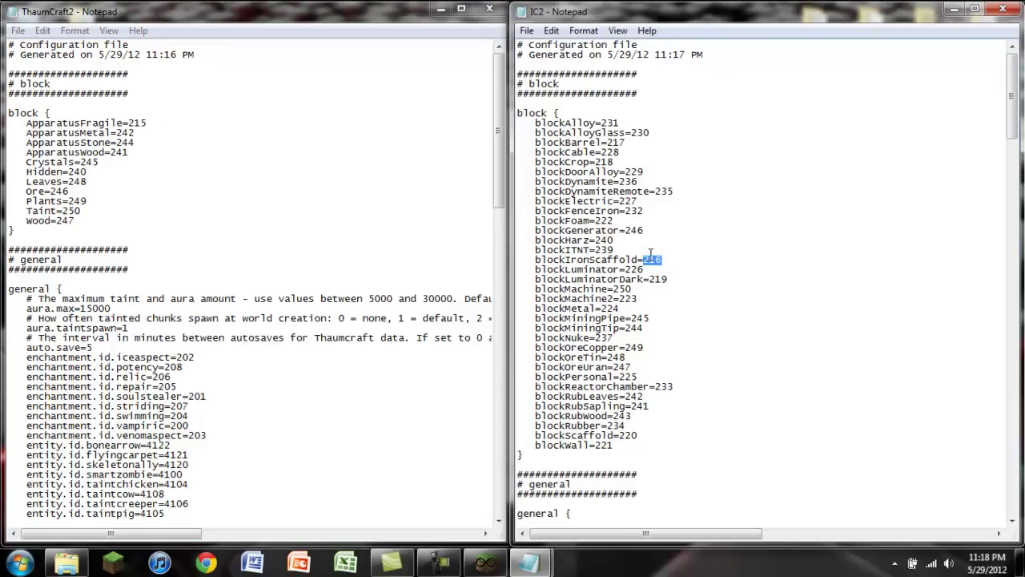
pyautogui.click(150, 123)
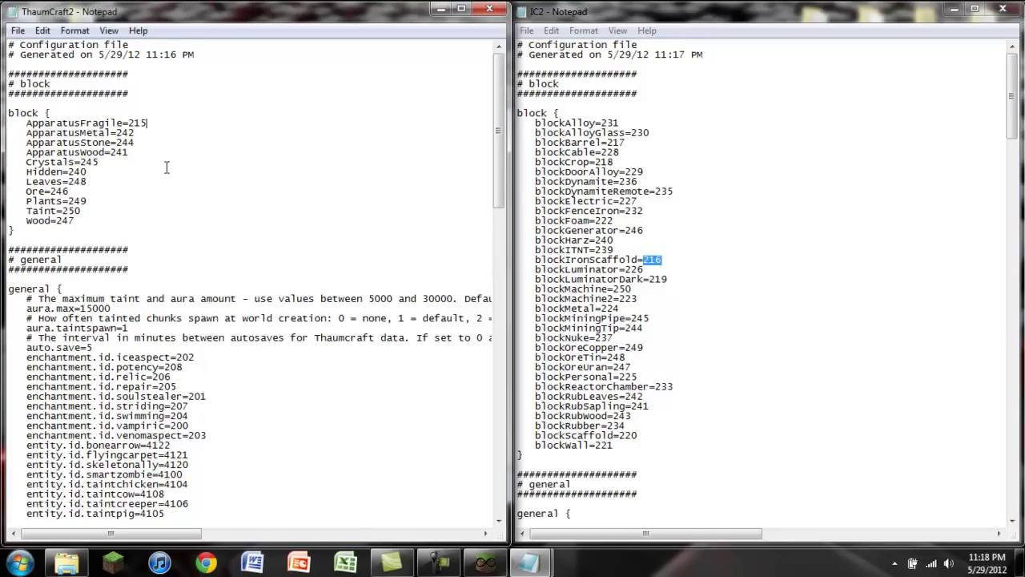
# Step: Renumber the remaining ThaumCraft blocks: ApparatusMetal 214, ApparatusStone 213, ApparatusWood 212, Crystals 211, Hidden 210, Leaves 209, Ore 208, continuing downward from Plants through Wood
pyautogui.click(149, 133)
pyautogui.press('BackSpace')
pyautogui.press('BackSpace')
pyautogui.write('13')
pyautogui.write('10')
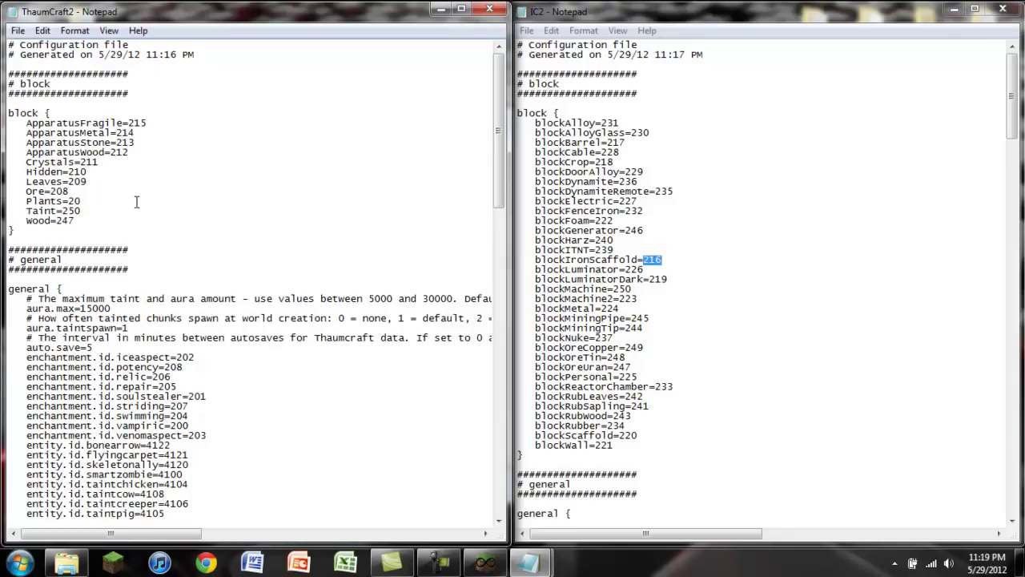
pyautogui.click(89, 202)
pyautogui.write('085')
# Step: Save the ThaumCraft2 config, and close both config files and the config folder
pyautogui.click(100, 175)
pyautogui.click(18, 31)
pyautogui.click(42, 81)
pyautogui.click(490, 8)
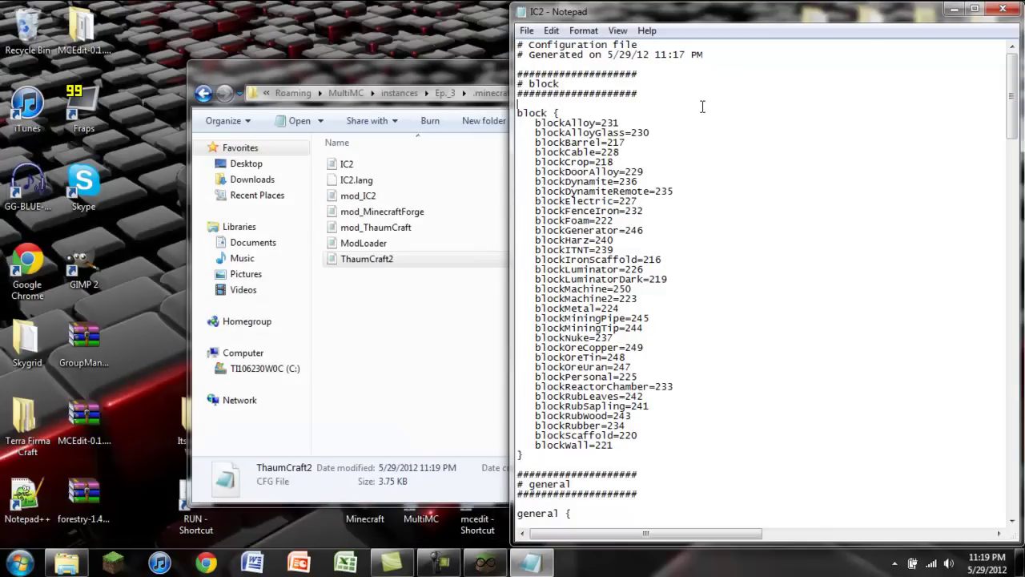
pyautogui.click(1003, 9)
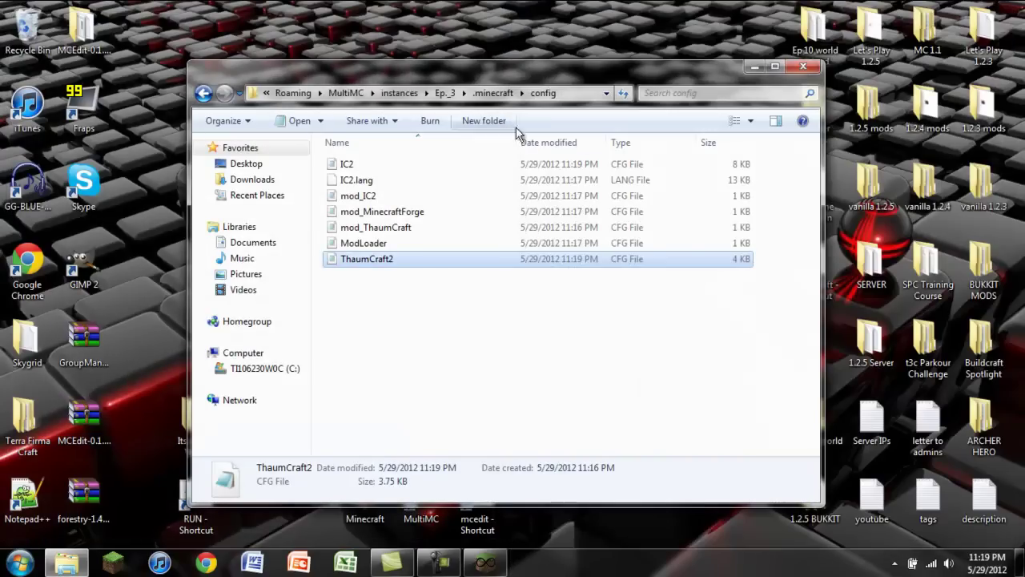
pyautogui.click(802, 67)
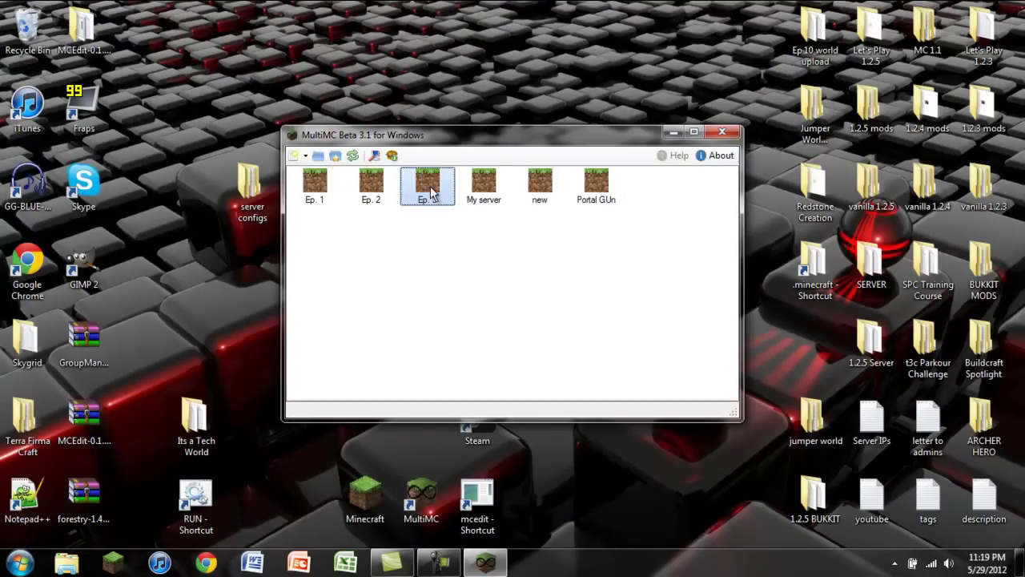
# Step: Add ThaumCraft2.1.6 from the mods folder of Request Installations - Ep. 3 back to the Ep. 3 instance's minecraft/mods list
pyautogui.rightClick(429, 196)
pyautogui.click(474, 287)
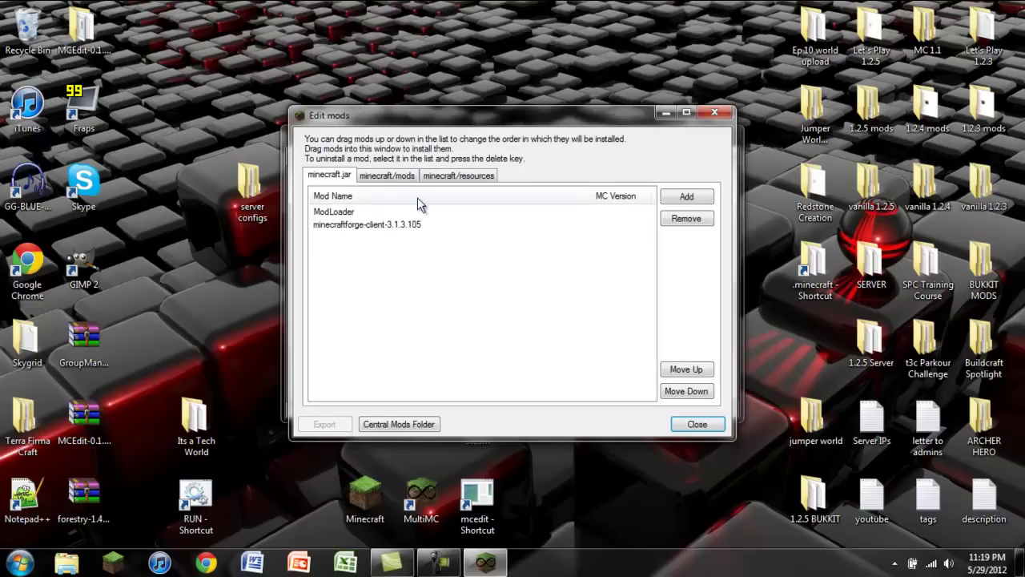
pyautogui.click(392, 174)
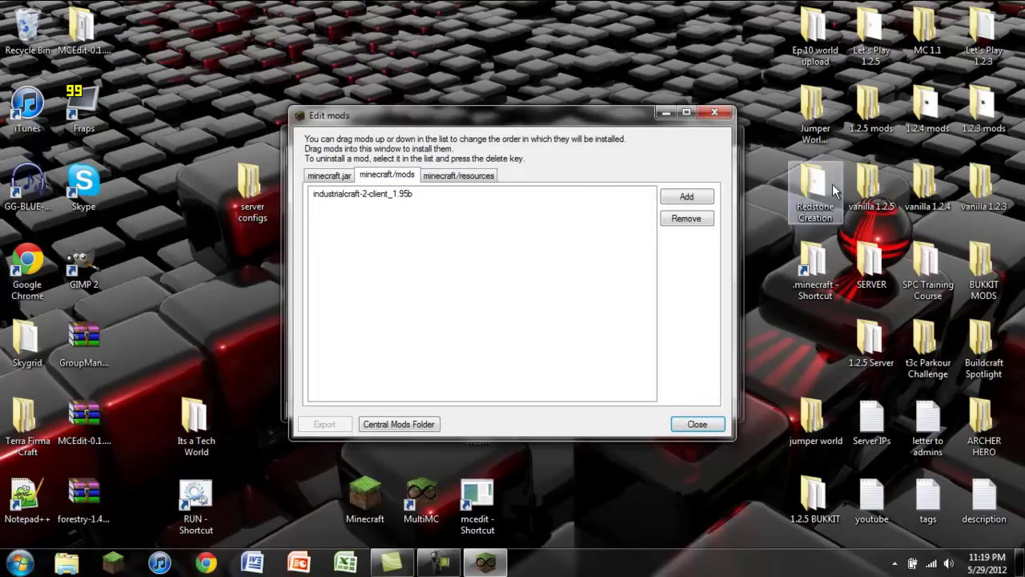
pyautogui.doubleClick(865, 127)
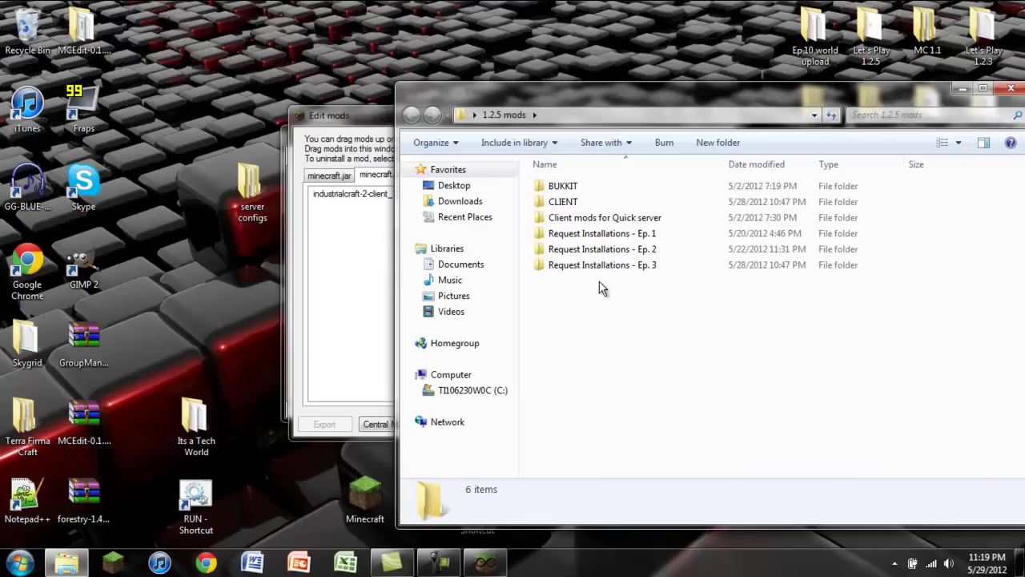
pyautogui.doubleClick(597, 267)
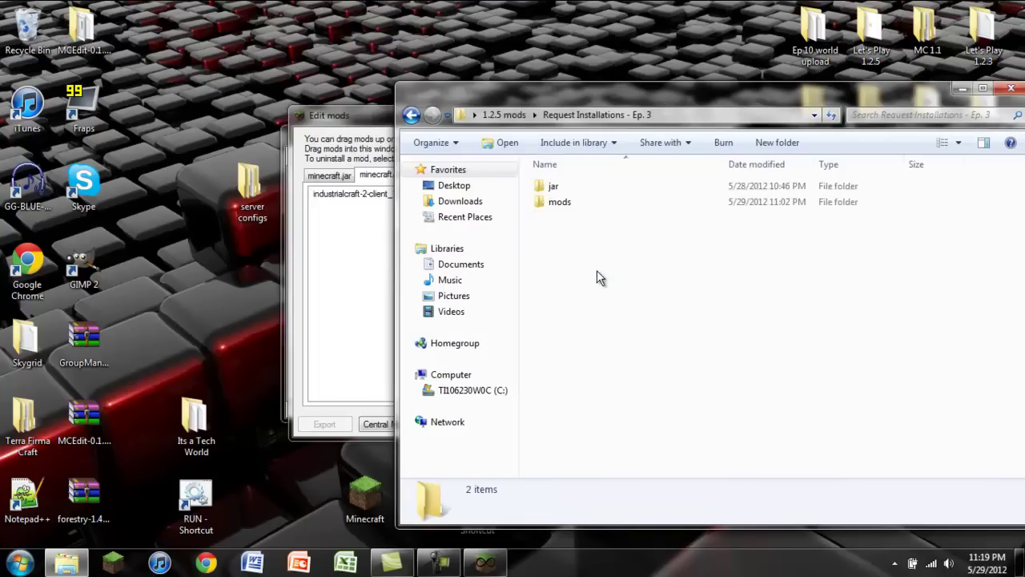
pyautogui.doubleClick(561, 202)
pyautogui.moveTo(565, 203); pyautogui.dragTo(344, 240)
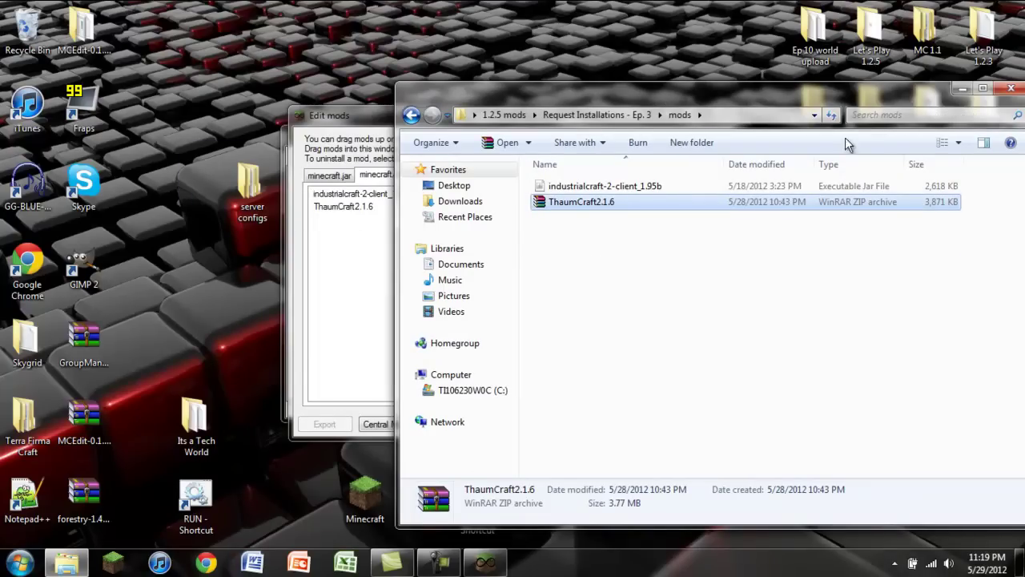
# Step: Close the mods folder and the mod editor, and launch the Ep. 3 instance
pyautogui.click(1011, 88)
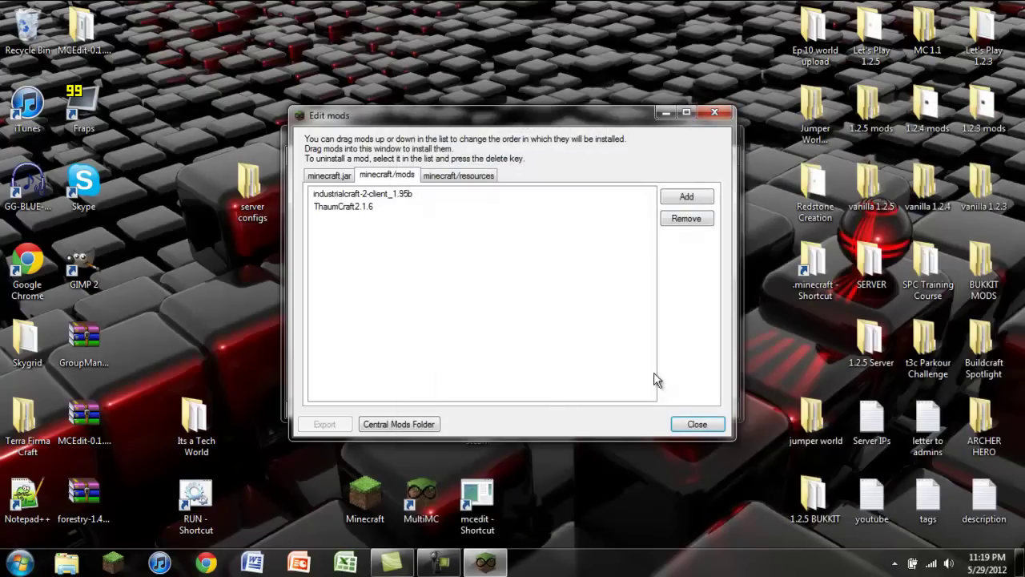
pyautogui.click(692, 422)
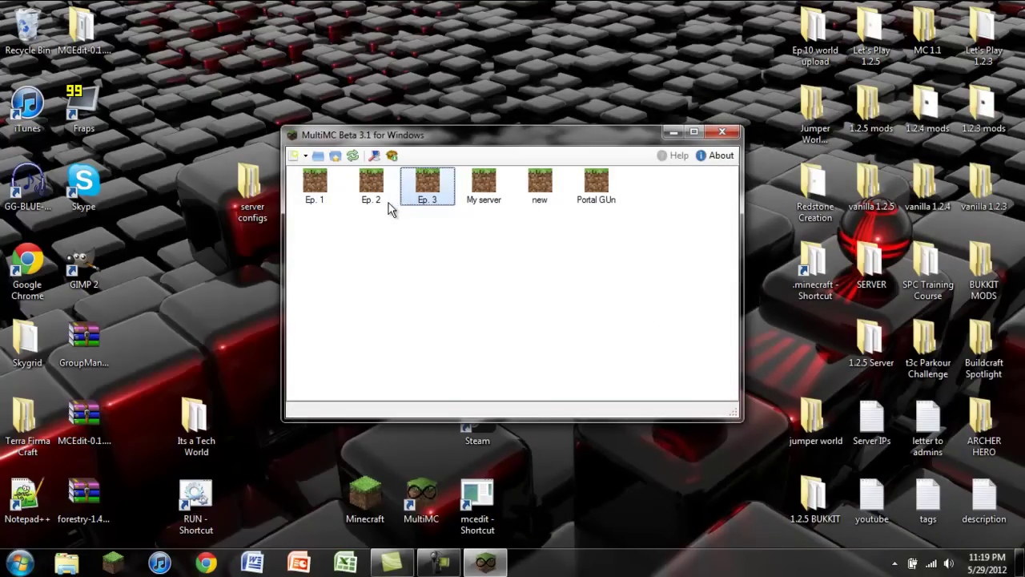
pyautogui.doubleClick(427, 185)
pyautogui.click(613, 305)
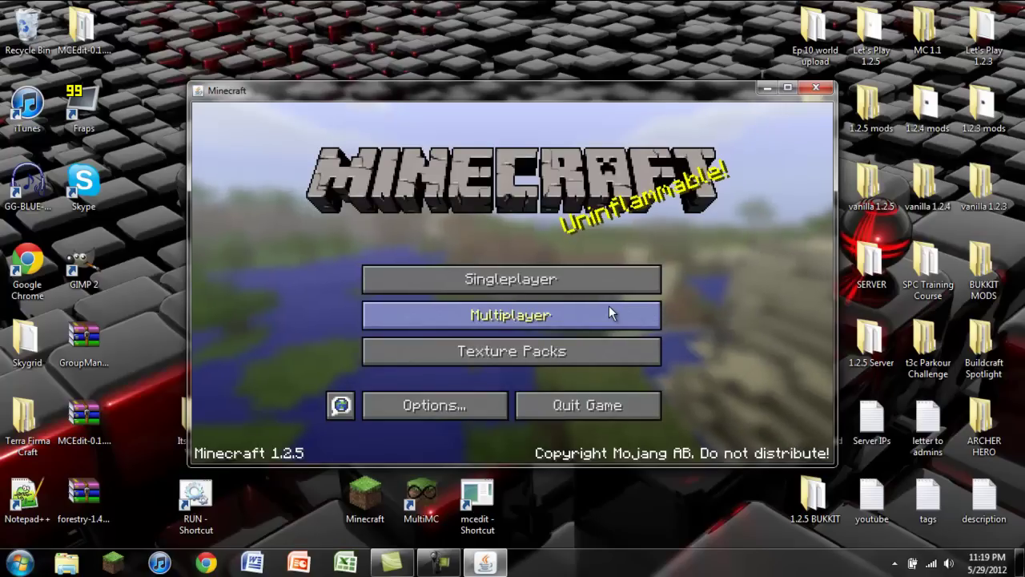
# Step: Create a new singleplayer world named New World in Creative game mode
pyautogui.click(594, 279)
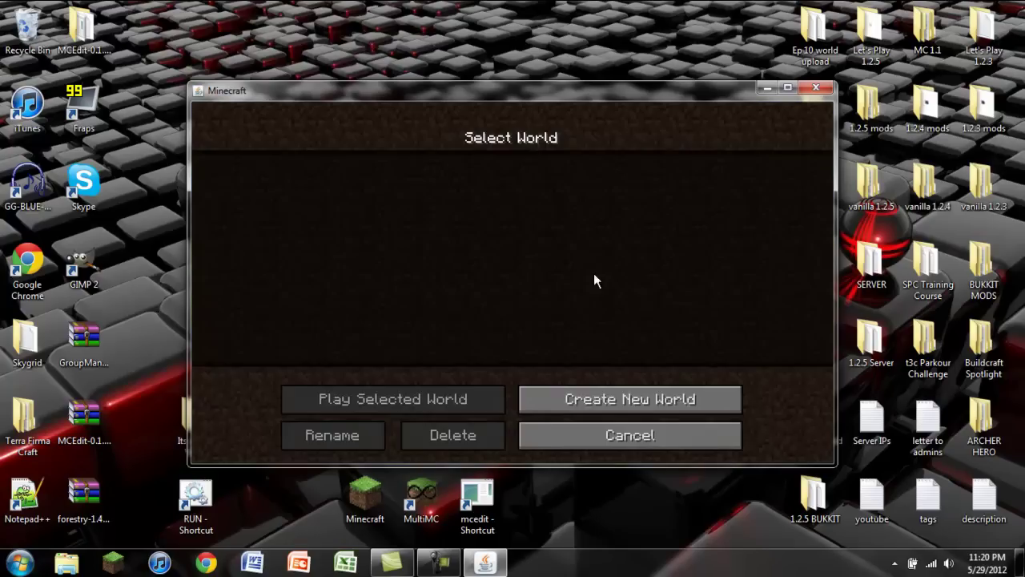
pyautogui.click(592, 397)
pyautogui.click(537, 269)
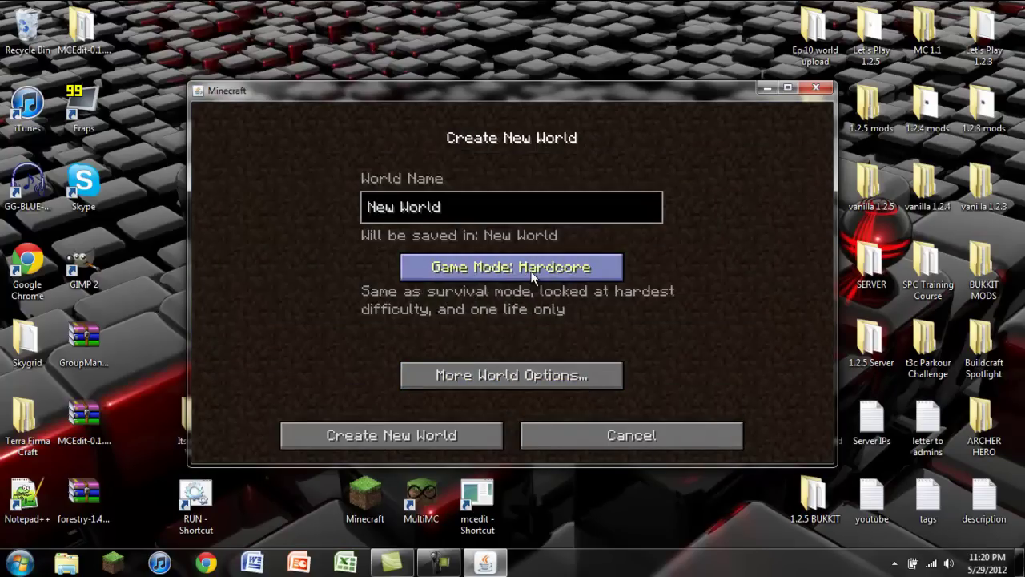
pyautogui.click(530, 270)
pyautogui.click(452, 439)
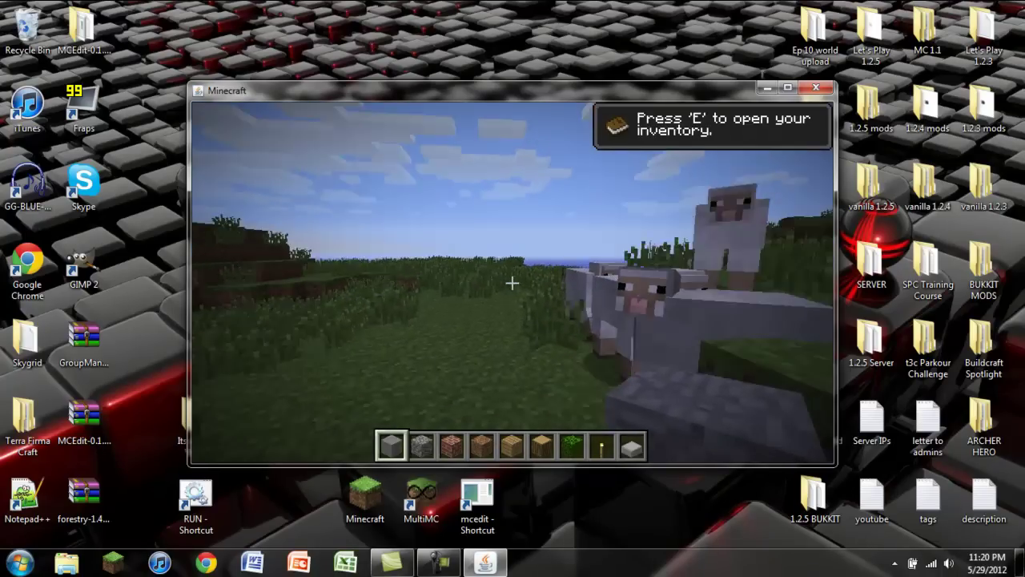
# Step: Briefly view the inventory, turn the game's sound off in the options, and return to the game
pyautogui.press('e')
pyautogui.press('e')
pyautogui.press('Escape')
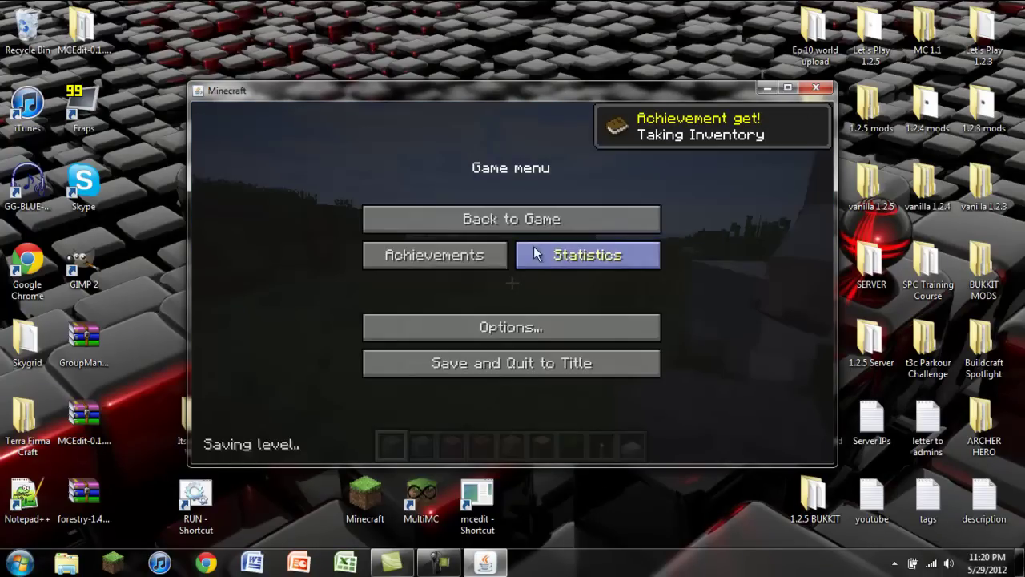
pyautogui.click(541, 329)
pyautogui.moveTo(560, 170); pyautogui.dragTo(454, 174)
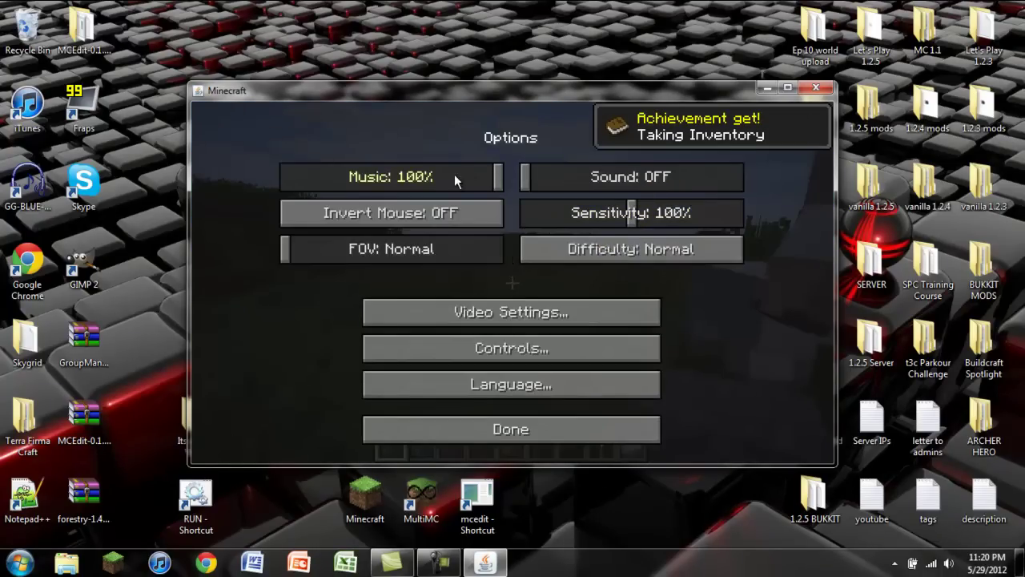
pyautogui.click(463, 430)
pyautogui.click(500, 217)
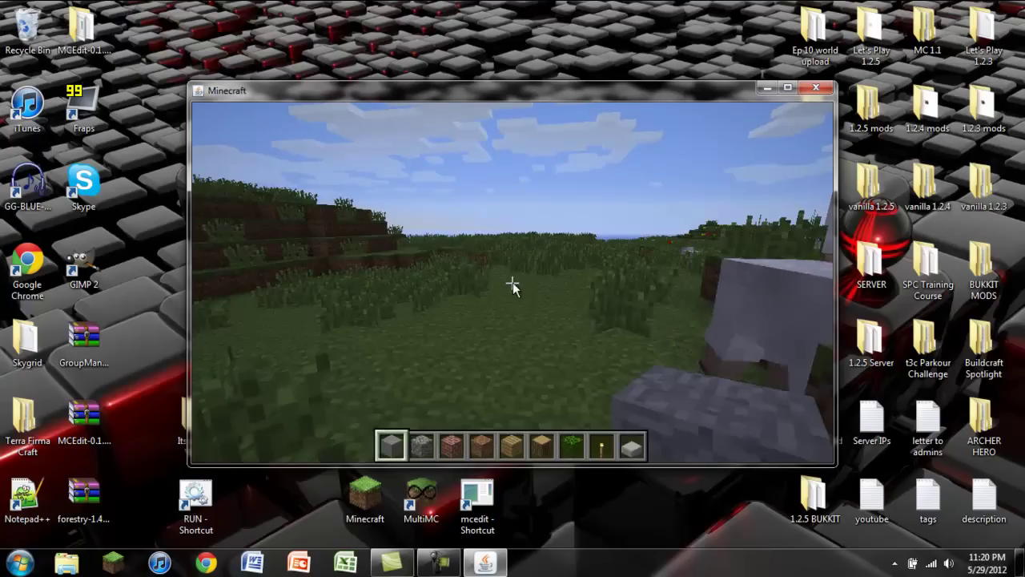
# Step: Put the Thaumium Crucible and several other ThaumCraft and IC2 blocks from the creative inventory into the hotbar
pyautogui.press('e')
pyautogui.moveTo(626, 165); pyautogui.dragTo(618, 220)
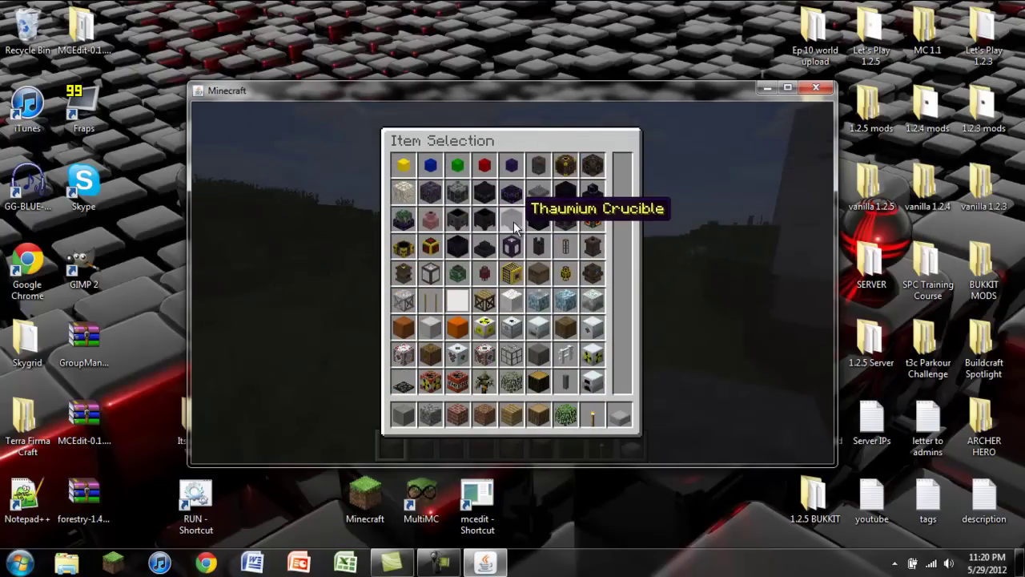
pyautogui.click(515, 229)
pyautogui.click(592, 414)
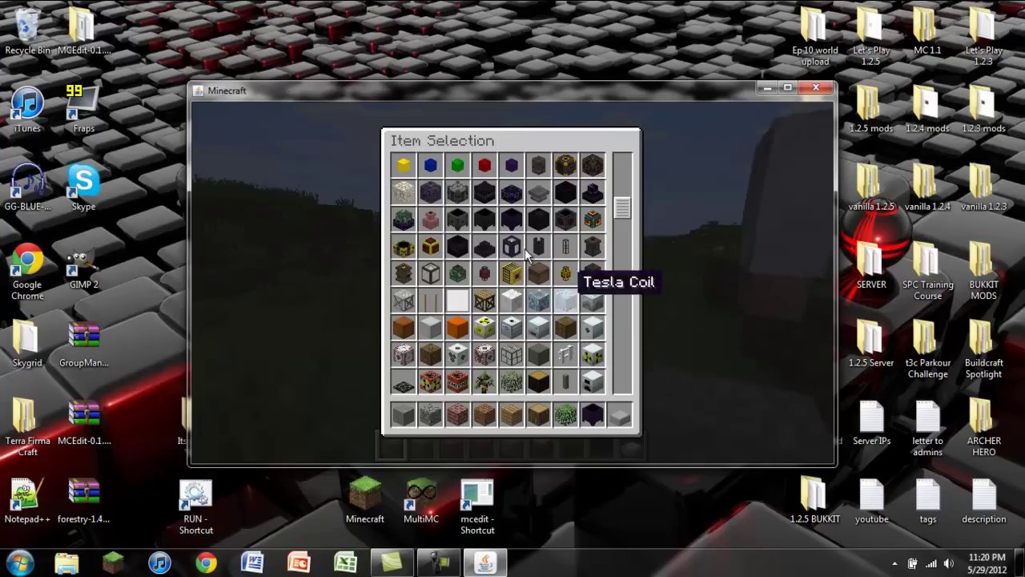
pyautogui.click(512, 246)
pyautogui.click(566, 415)
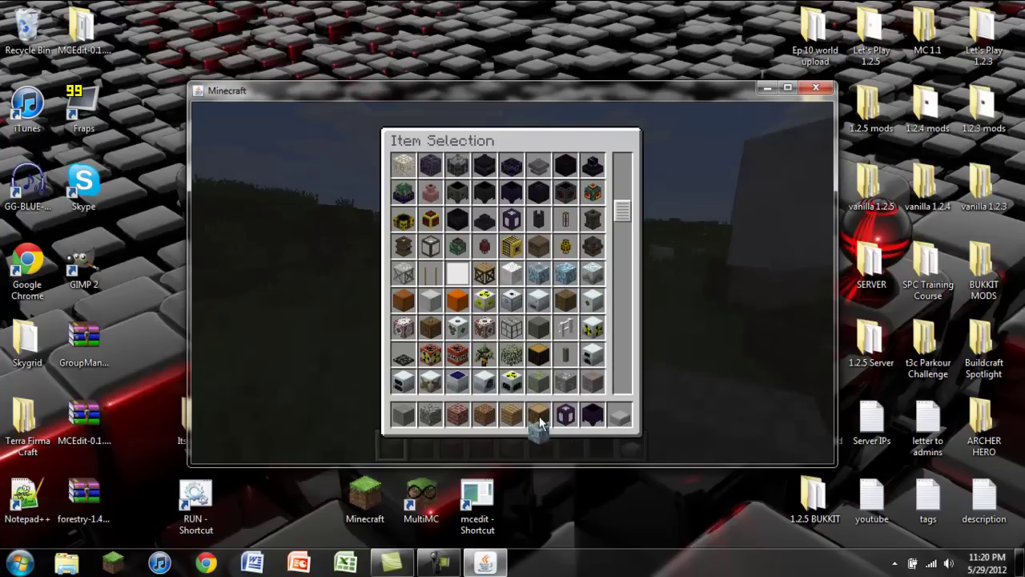
pyautogui.click(511, 380)
pyautogui.click(511, 414)
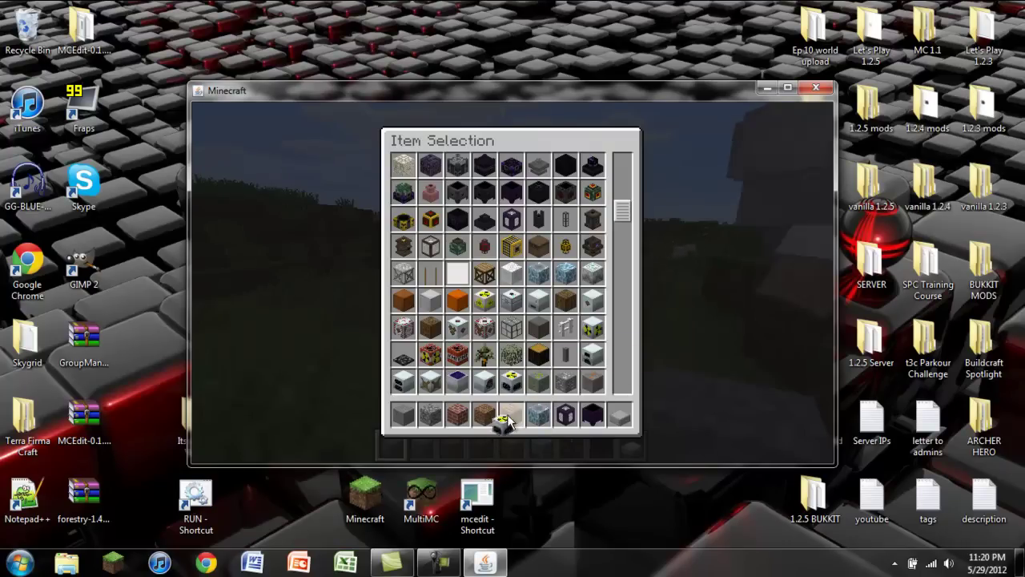
pyautogui.press('e')
# Step: Place the Thaumium Crucible and the other chosen ThaumCraft and IC2 blocks on the grass to test both mods
pyautogui.scroll(3, 512, 281)
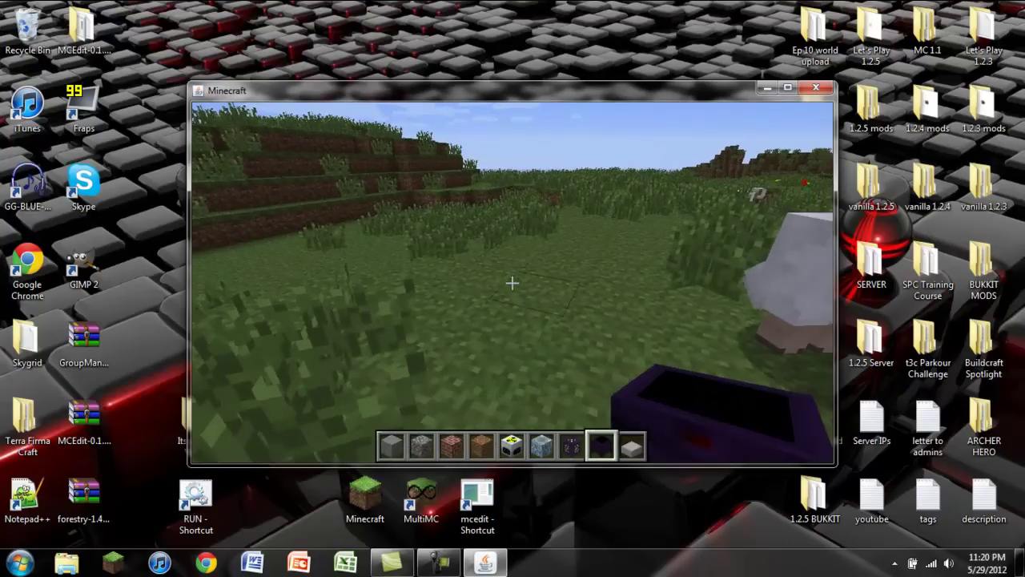
pyautogui.rightClick(512, 282)
pyautogui.rightClick(512, 282)
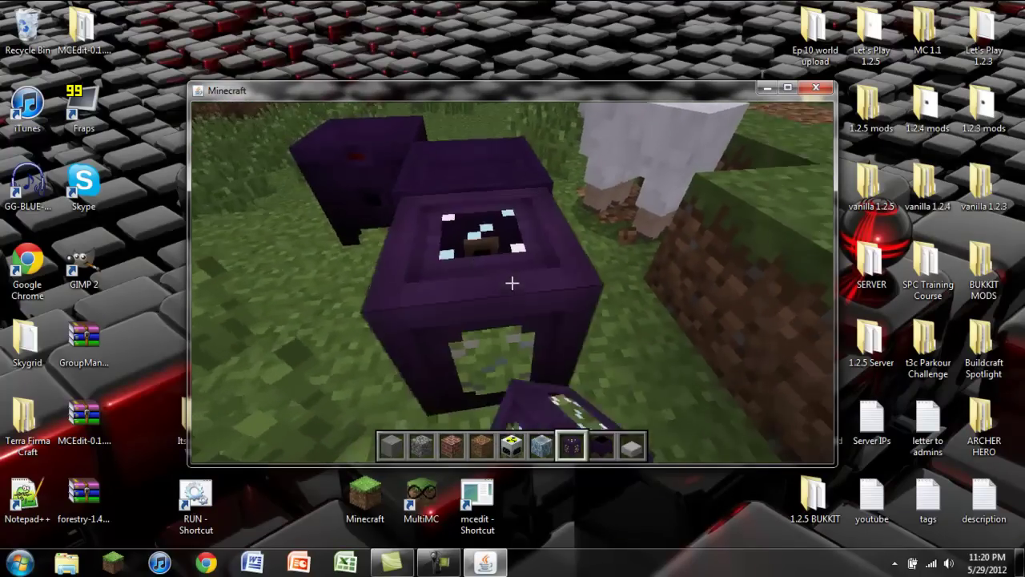
pyautogui.scroll(3, 512, 282)
pyautogui.rightClick(511, 281)
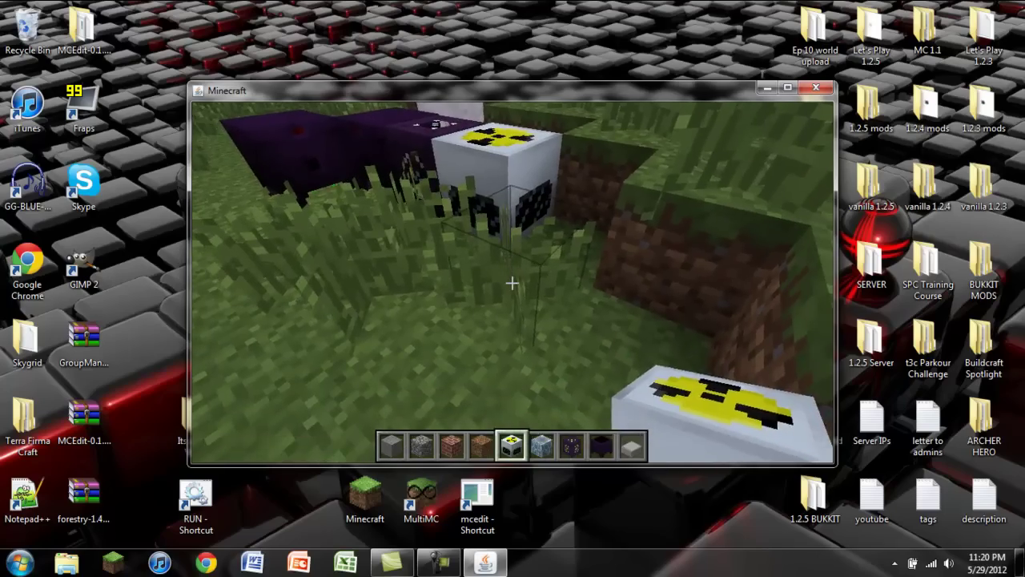
pyautogui.scroll(-1, 512, 282)
pyautogui.rightClick(512, 282)
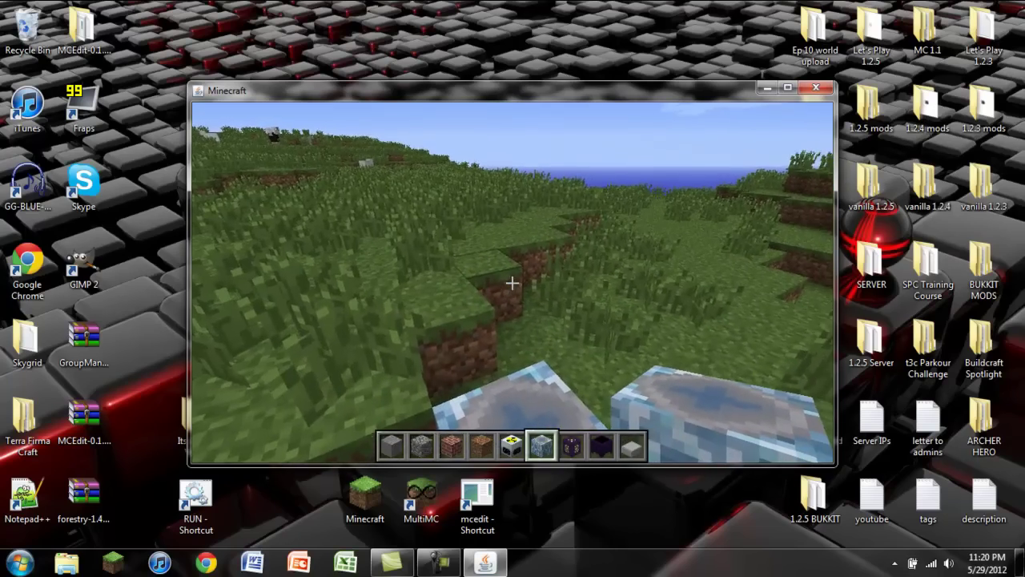
# Step: Save and quit the test world, quit Minecraft, and close MultiMC
pyautogui.press('Escape')
pyautogui.click(589, 365)
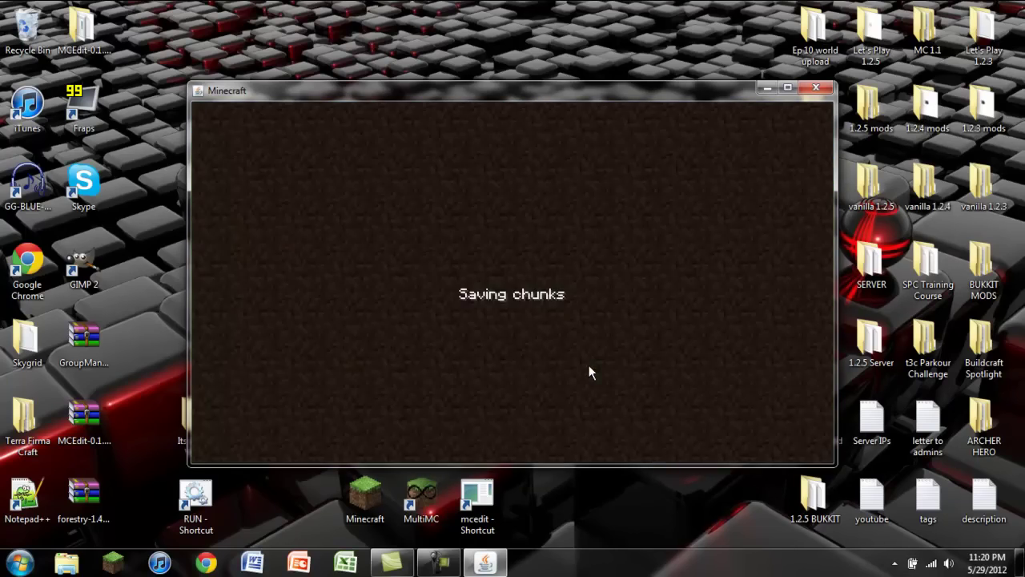
pyautogui.click(608, 398)
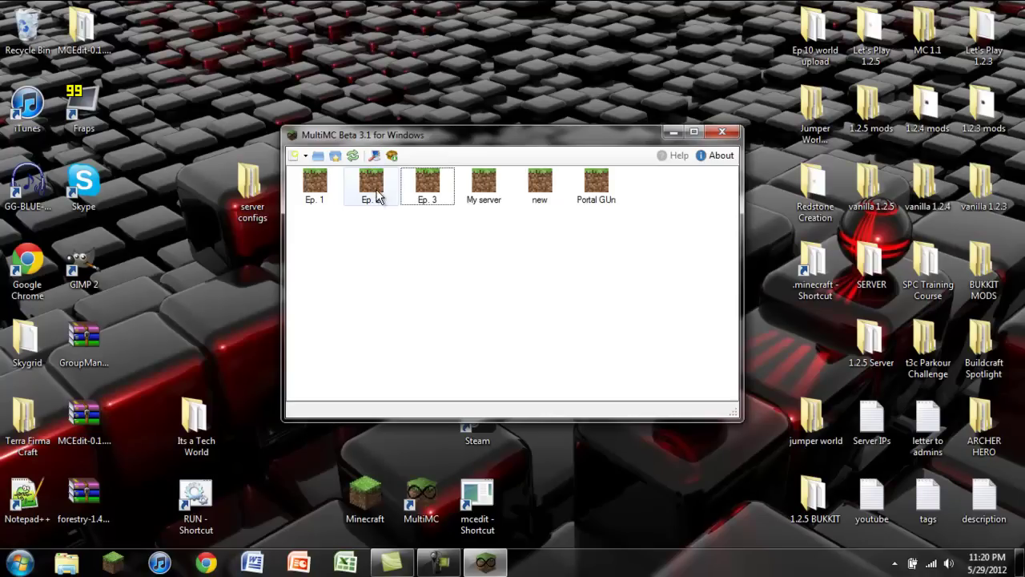
pyautogui.click(731, 133)
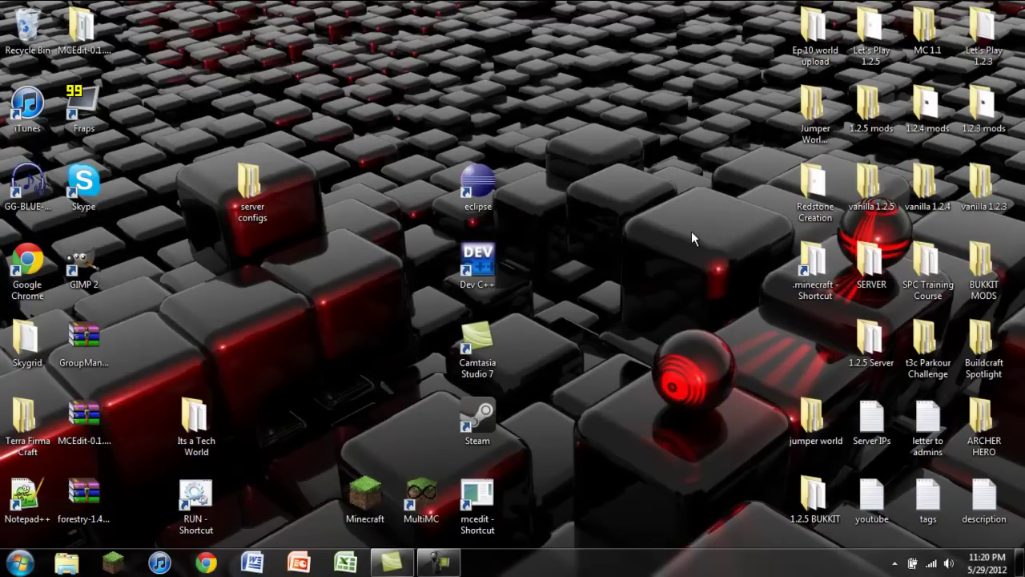
# Step: Open the Roaming folder via %appdata% and move its window to a clear spot on the desktop
pyautogui.press('super')
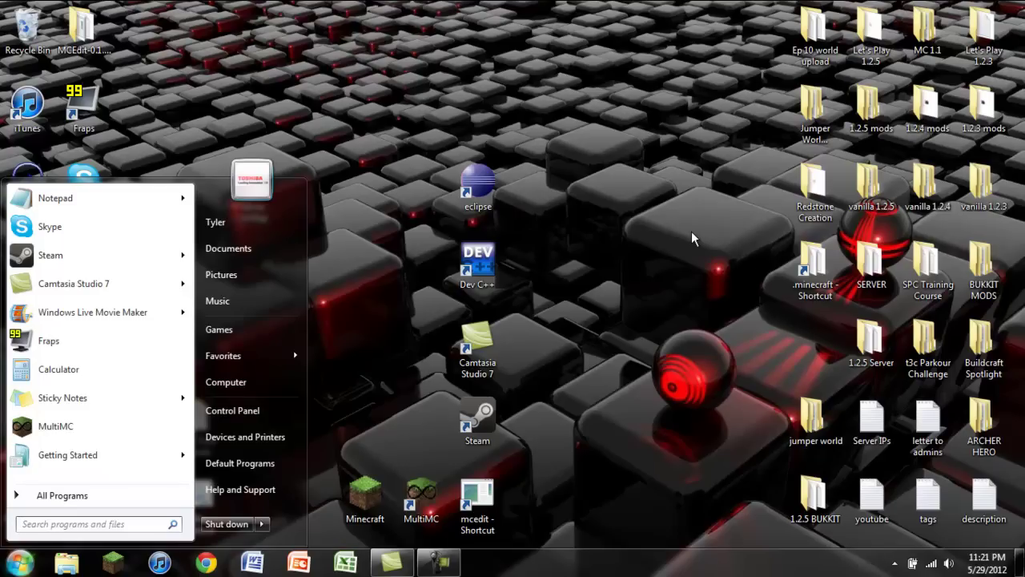
pyautogui.write('%ap')
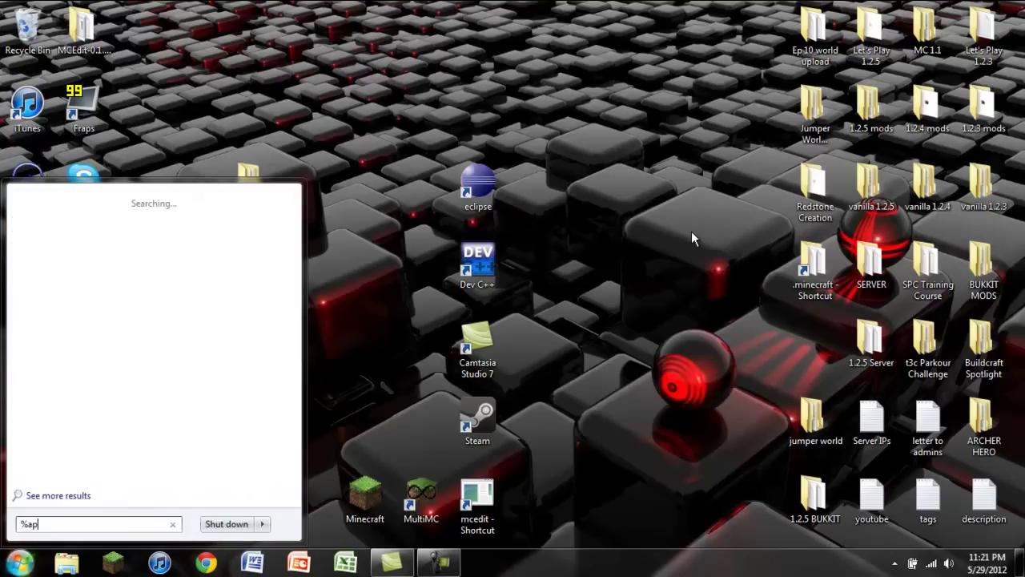
pyautogui.write('pdata%')
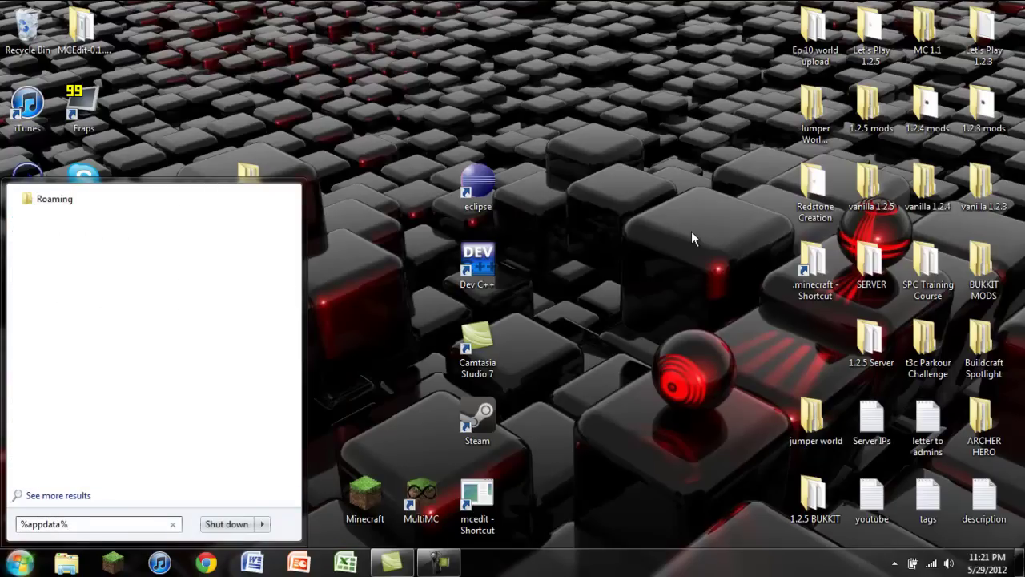
pyautogui.press('Return')
pyautogui.moveTo(725, 91); pyautogui.dragTo(568, 80)
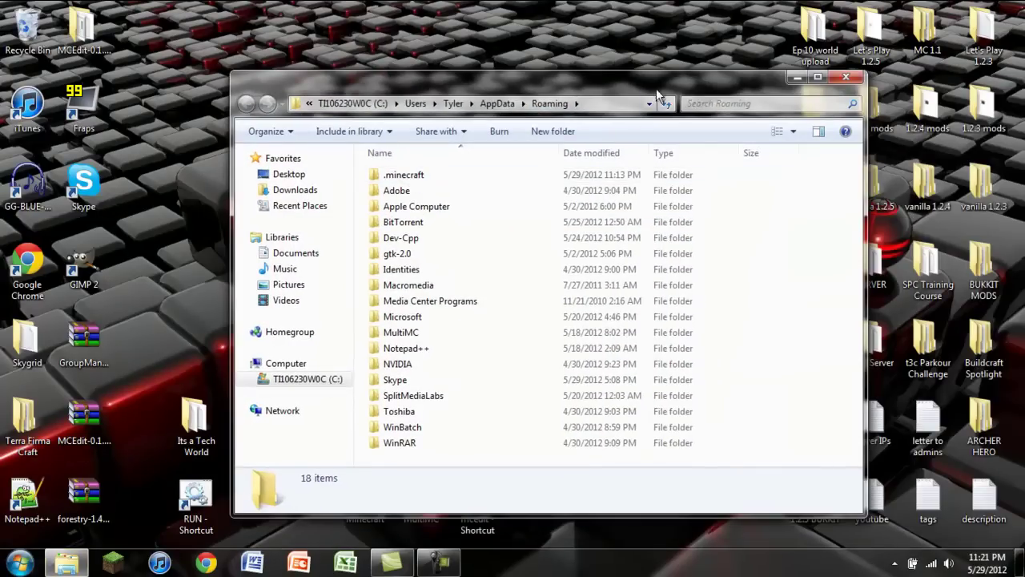
pyautogui.moveTo(656, 88); pyautogui.dragTo(556, 85)
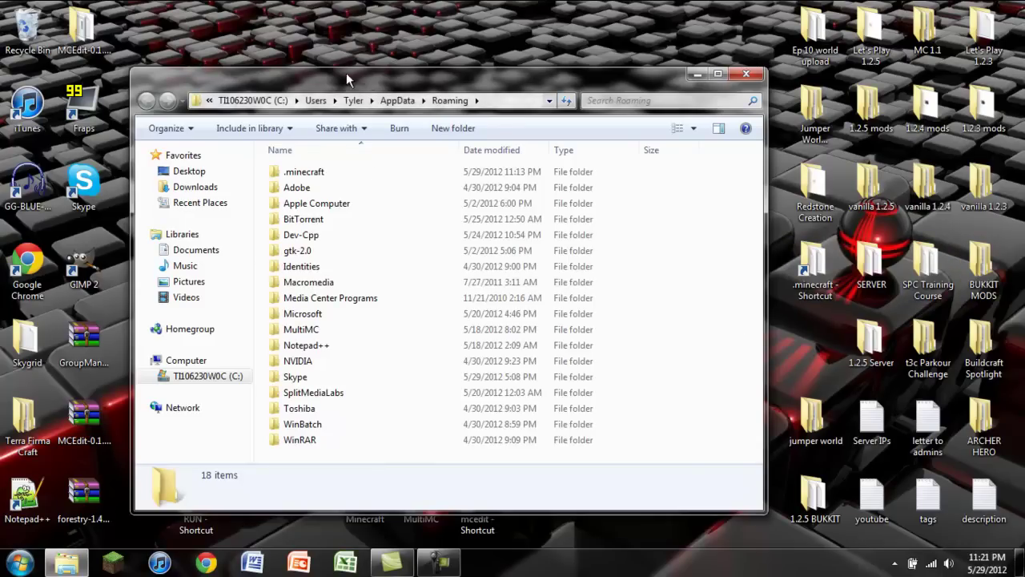
pyautogui.moveTo(383, 80); pyautogui.dragTo(412, 73)
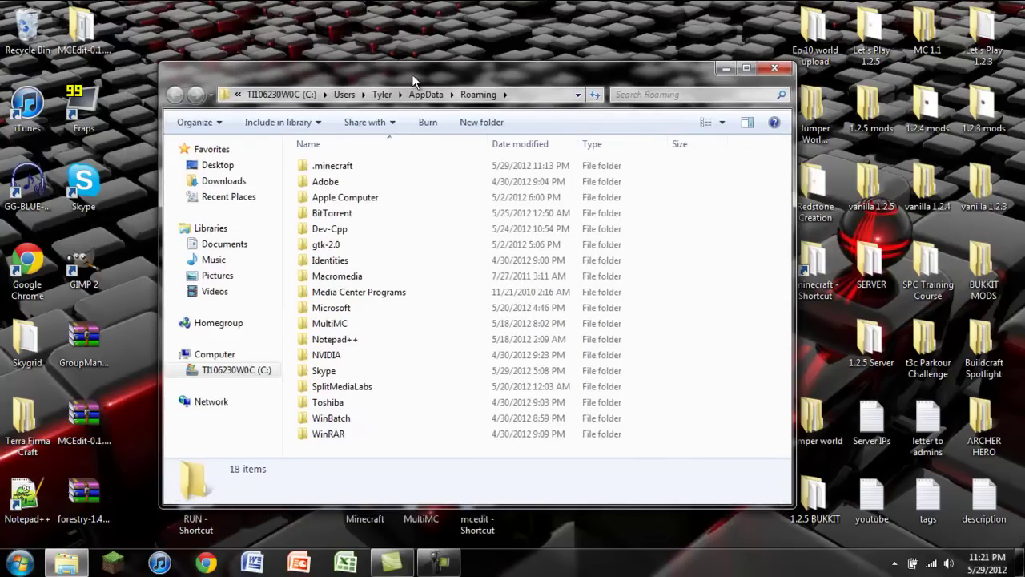
# Step: Open minecraft.jar from the .minecraft/bin folder in WinRAR and place the archive window at the screen's edge
pyautogui.doubleClick(324, 166)
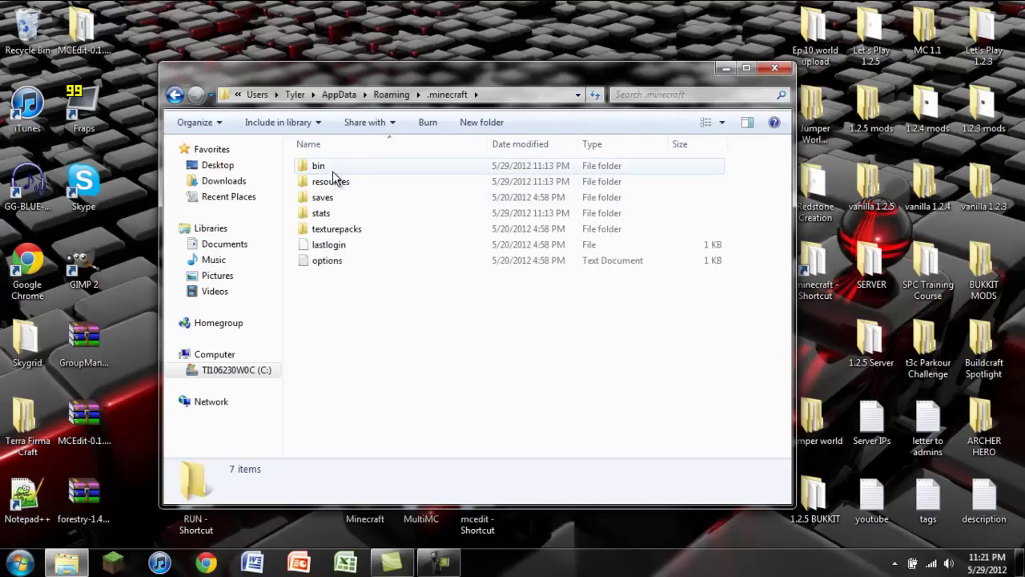
pyautogui.doubleClick(332, 169)
pyautogui.rightClick(312, 244)
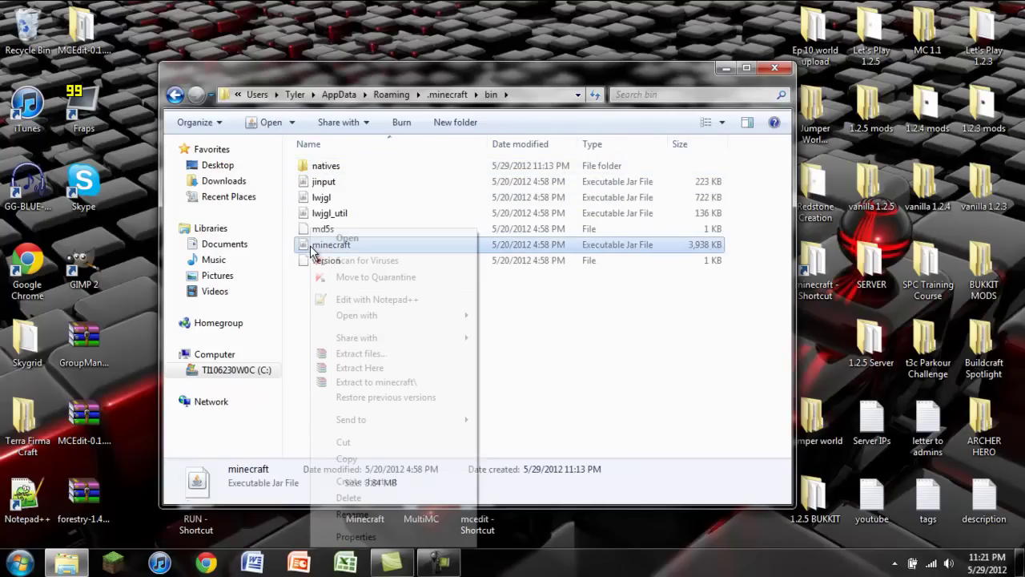
pyautogui.moveTo(371, 310)
pyautogui.click(561, 332)
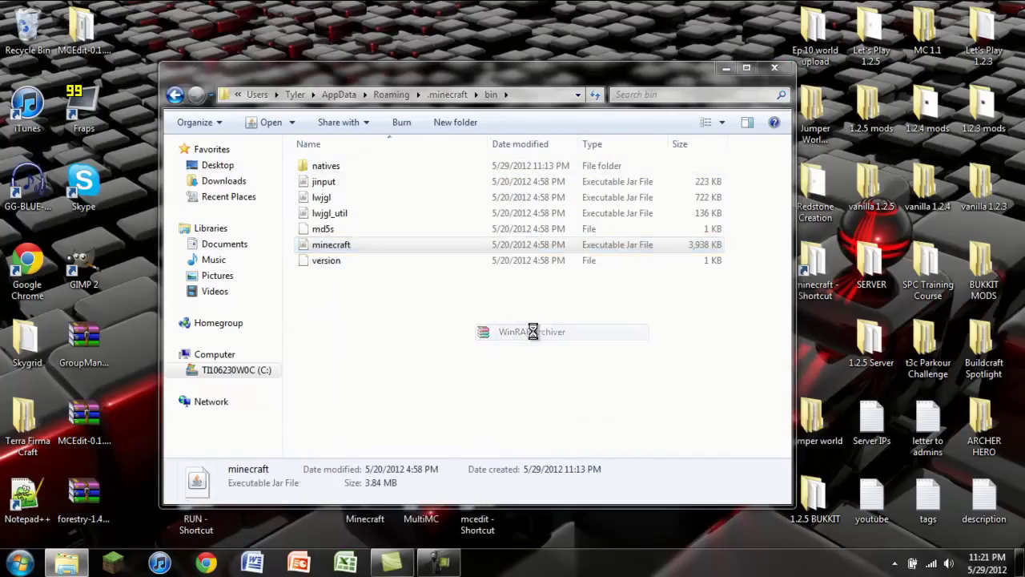
pyautogui.moveTo(669, 77); pyautogui.dragTo(453, 14)
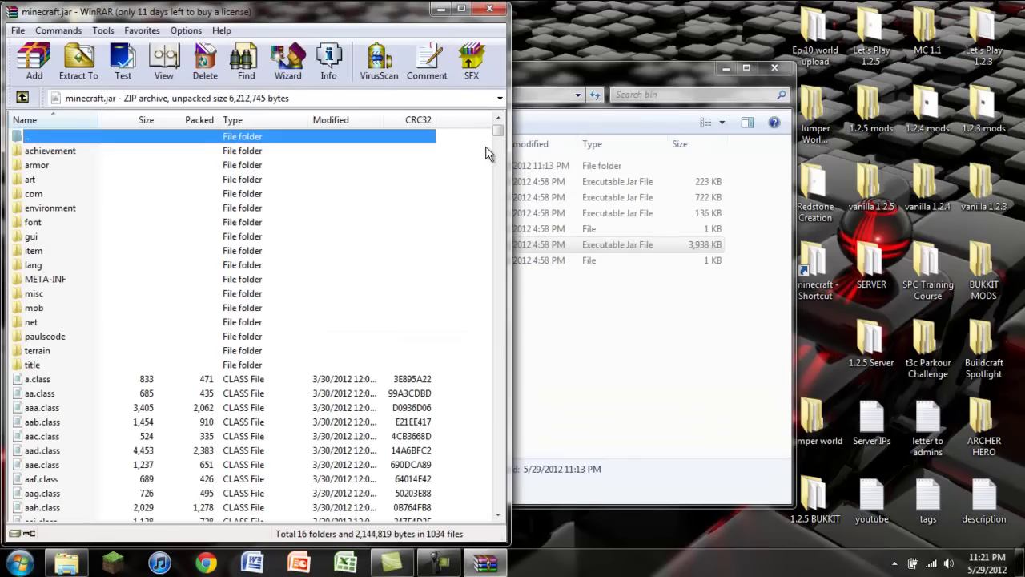
# Step: Open Request Installations - Ep. 3 from the 1.2.5 mods folder beside the WinRAR window and select its jar folder
pyautogui.doubleClick(872, 120)
pyautogui.moveTo(511, 92); pyautogui.dragTo(732, 85)
pyautogui.doubleClick(648, 258)
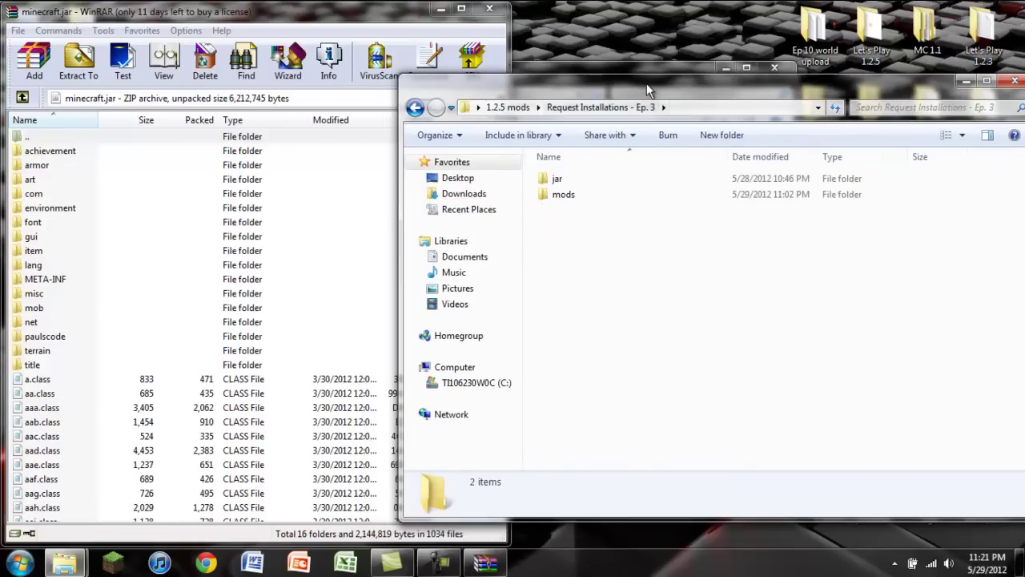
pyautogui.moveTo(646, 82); pyautogui.dragTo(721, 28)
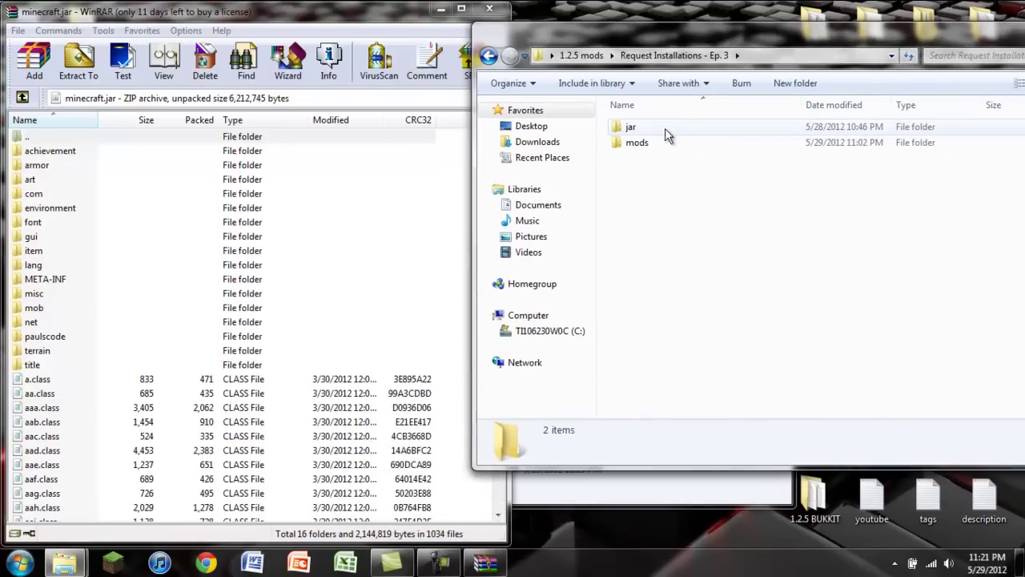
pyautogui.click(636, 127)
pyautogui.click(639, 143)
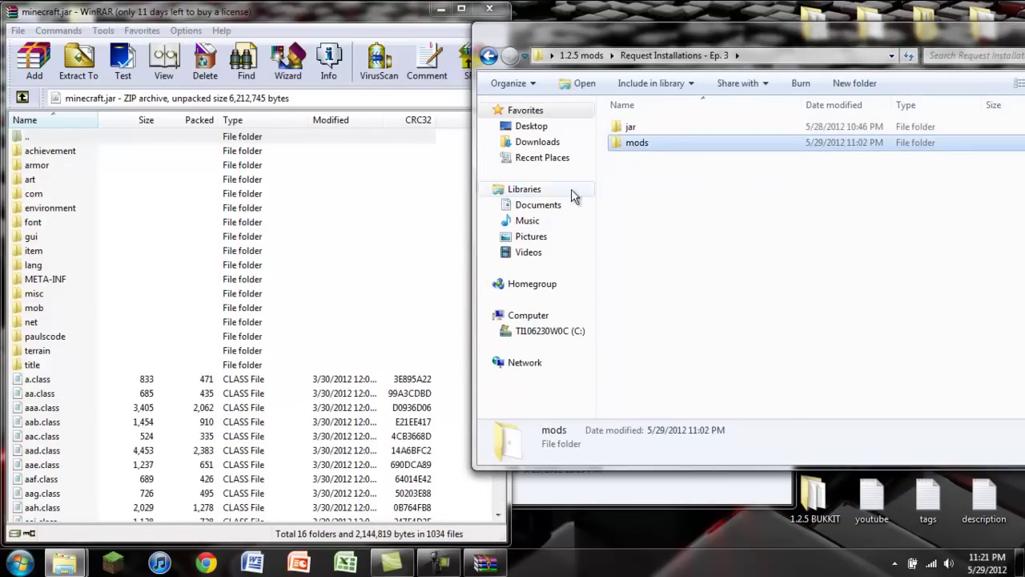
pyautogui.click(287, 183)
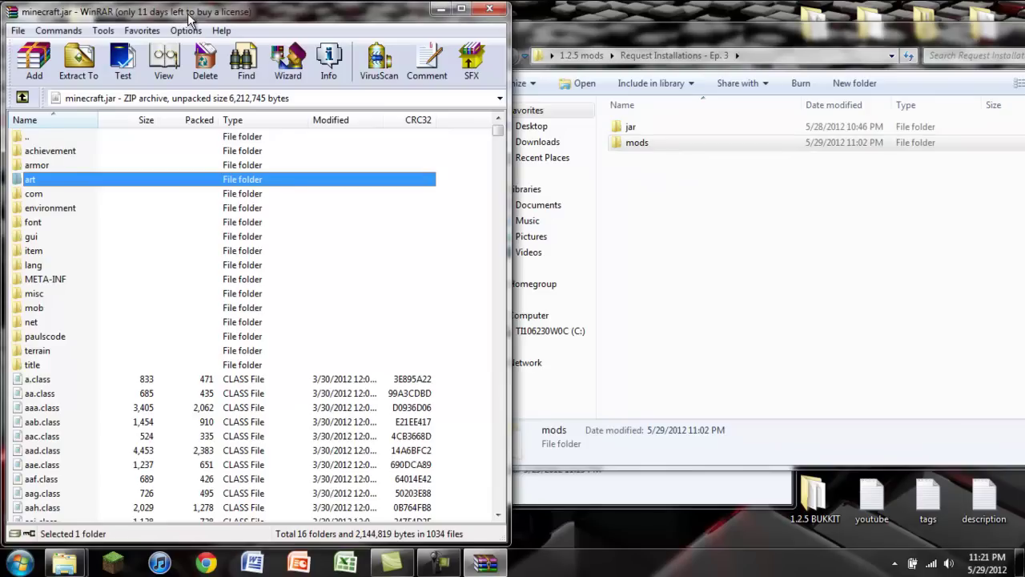
pyautogui.click(641, 122)
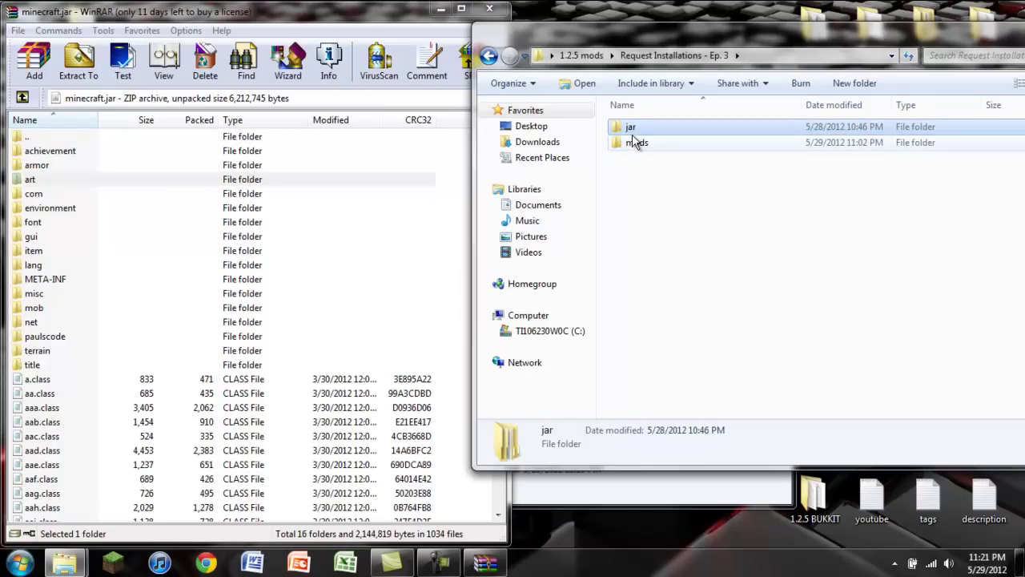
# Step: Open the jar folder containing the minecraftforge-client-3.1.3.105 and ModLoader archives
pyautogui.doubleClick(634, 129)
pyautogui.click(641, 143)
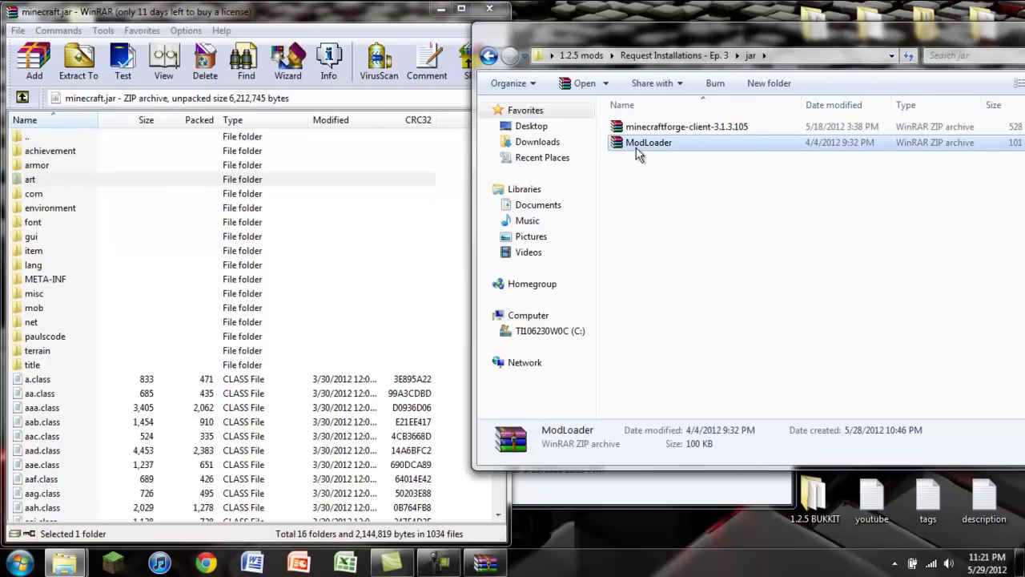
pyautogui.click(641, 130)
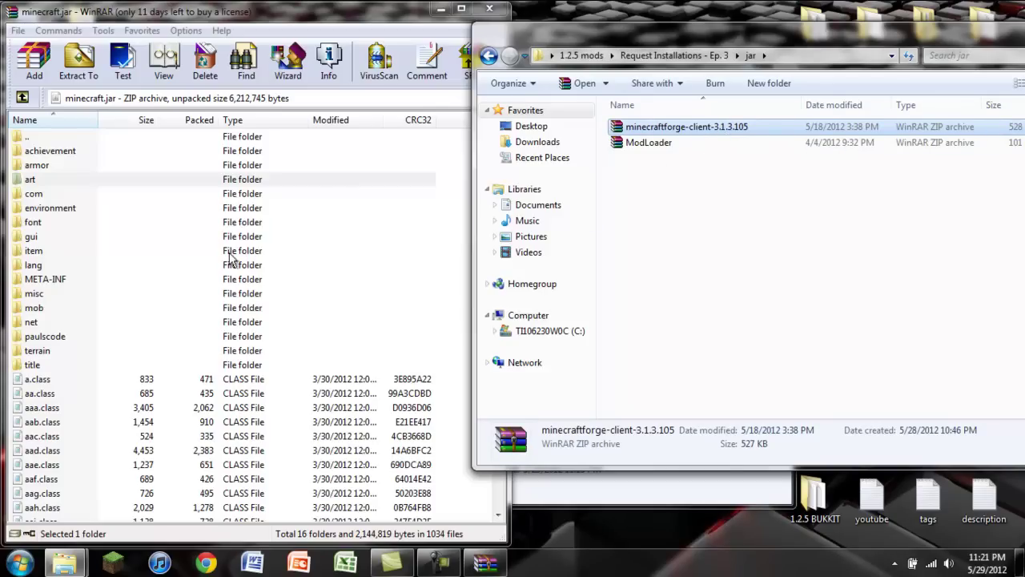
# Step: Delete the META-INF folder from the minecraft.jar archive and confirm the deletion
pyautogui.click(22, 276)
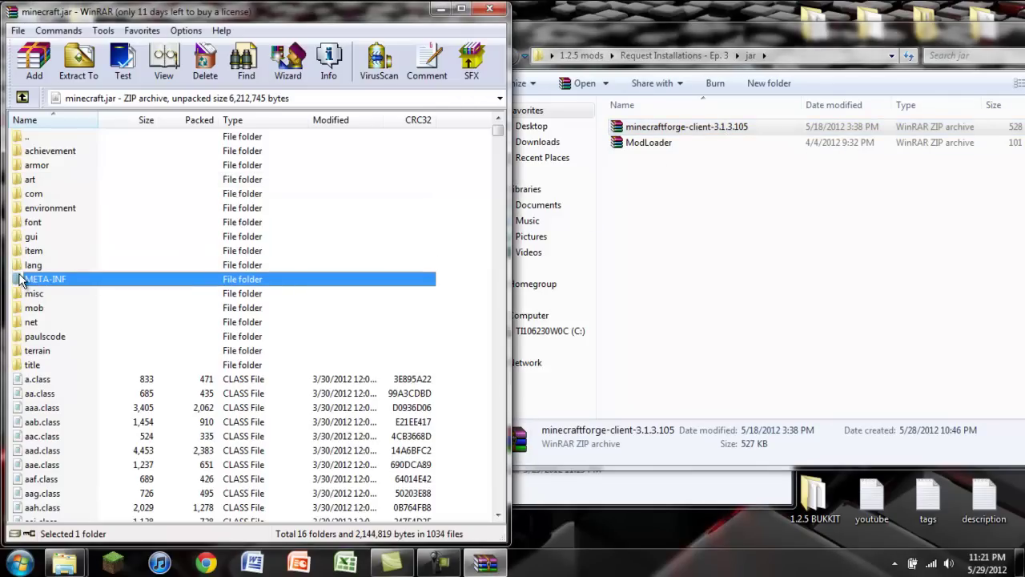
pyautogui.press('Delete')
pyautogui.press('Return')
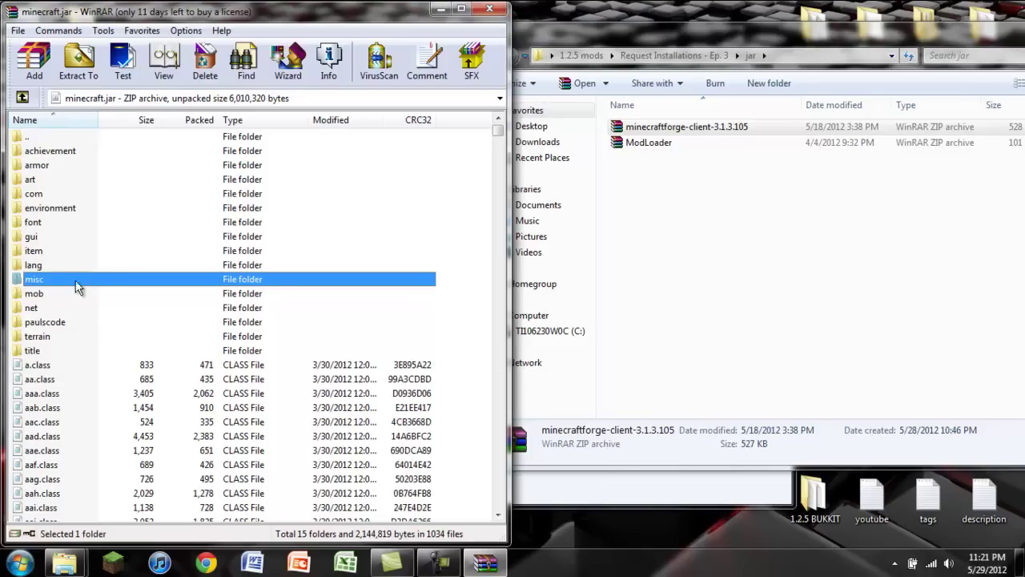
pyautogui.click(72, 263)
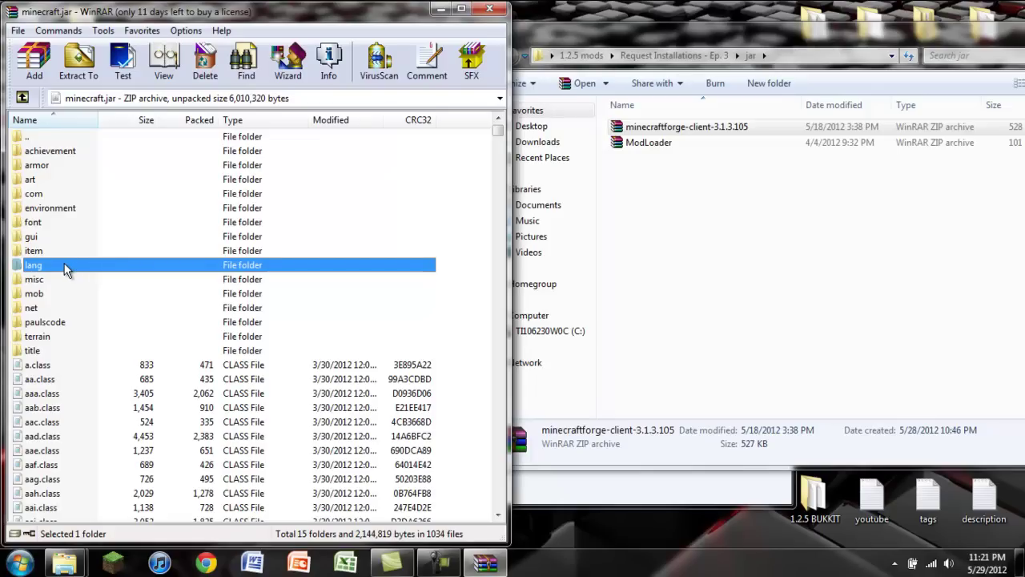
# Step: Copy all files from the ModLoader archive into minecraft.jar and close the ModLoader archive
pyautogui.click(685, 235)
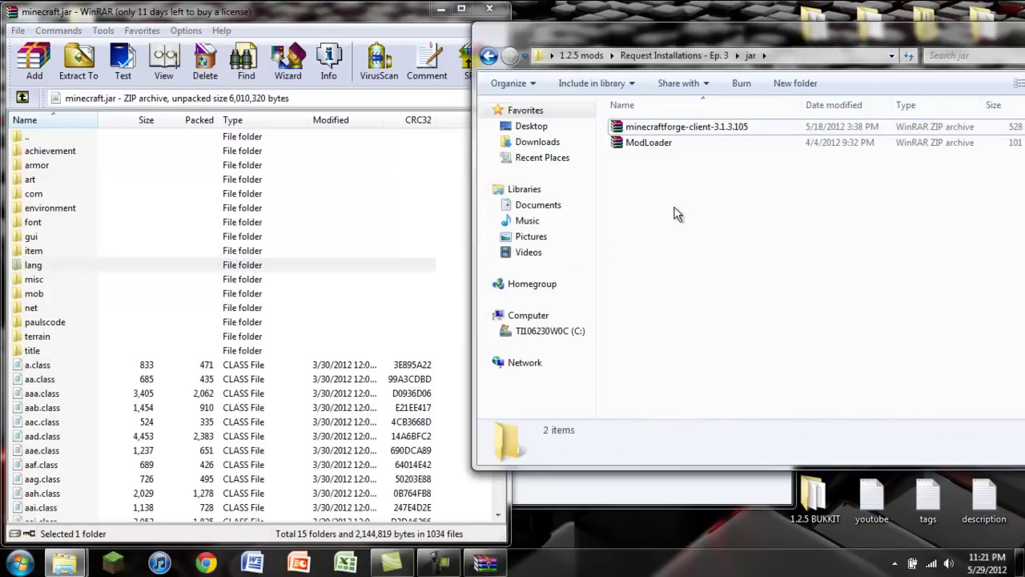
pyautogui.doubleClick(632, 143)
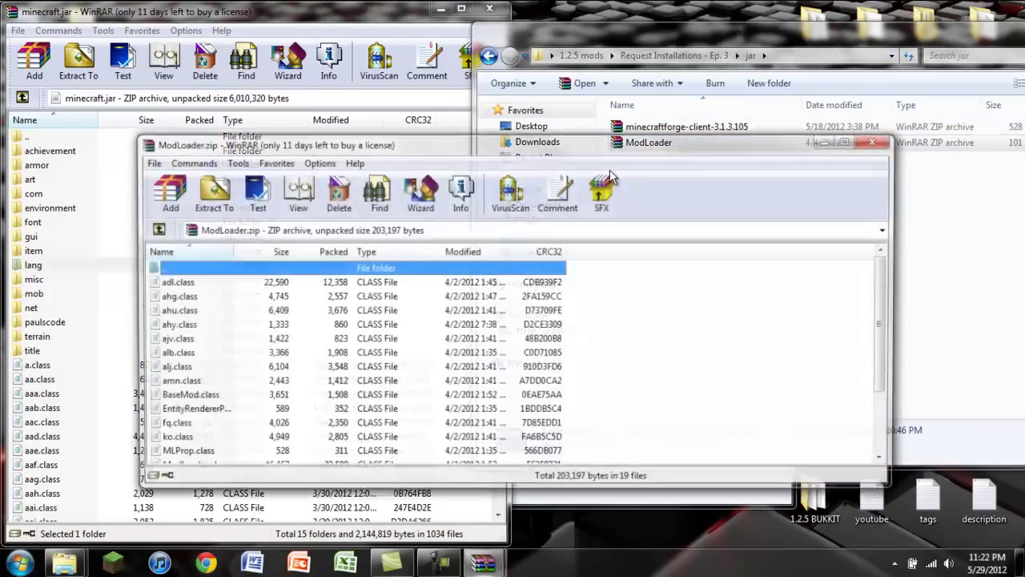
pyautogui.moveTo(579, 287); pyautogui.dragTo(390, 542)
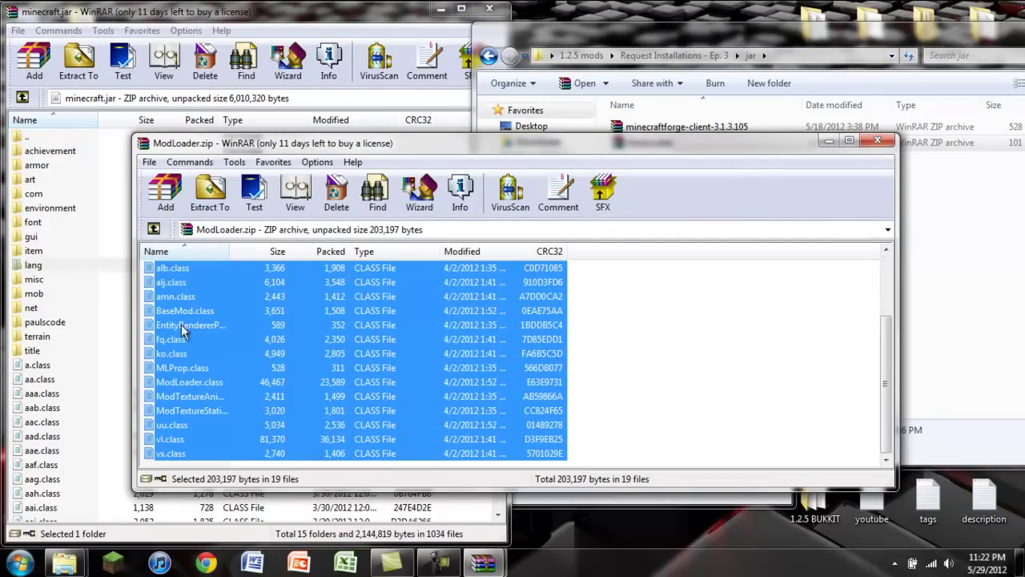
pyautogui.moveTo(182, 327); pyautogui.dragTo(88, 301)
pyautogui.click(253, 403)
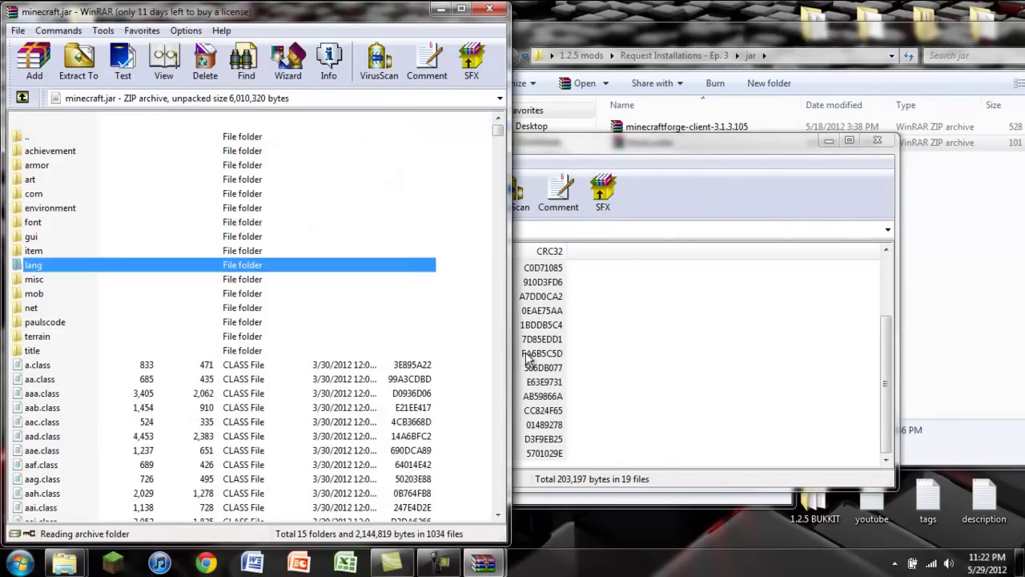
pyautogui.click(877, 141)
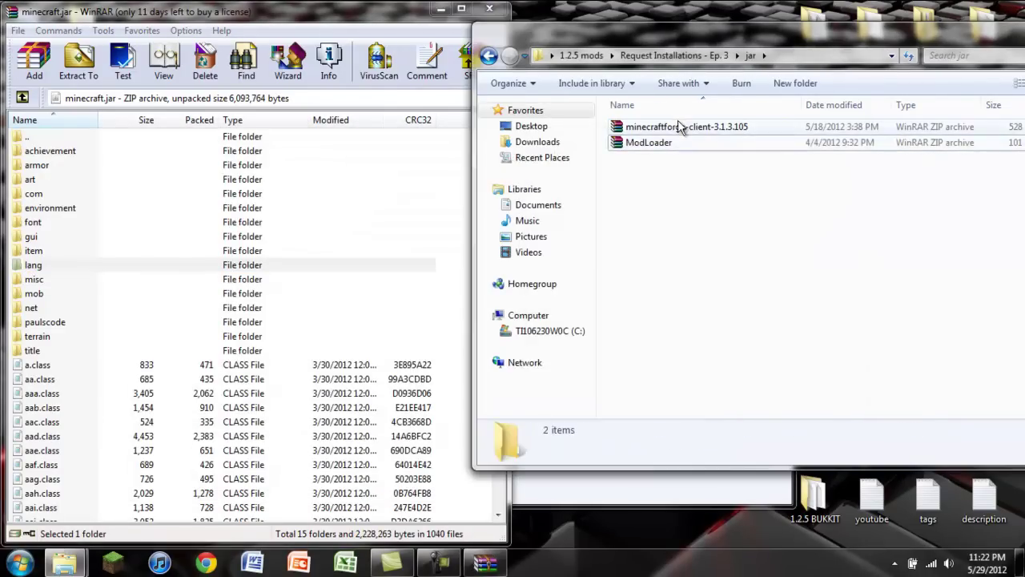
# Step: Copy all files and folders from the minecraftforge-client-3.1.3.105 archive into minecraft.jar
pyautogui.doubleClick(687, 127)
pyautogui.moveTo(579, 286); pyautogui.dragTo(150, 451)
pyautogui.moveTo(112, 272); pyautogui.dragTo(112, 274)
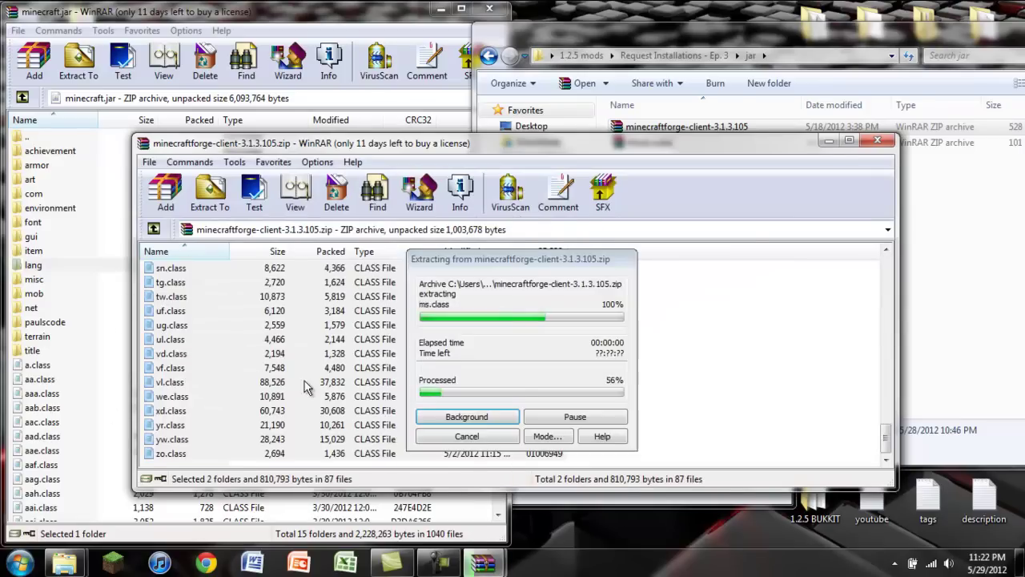
pyautogui.click(256, 403)
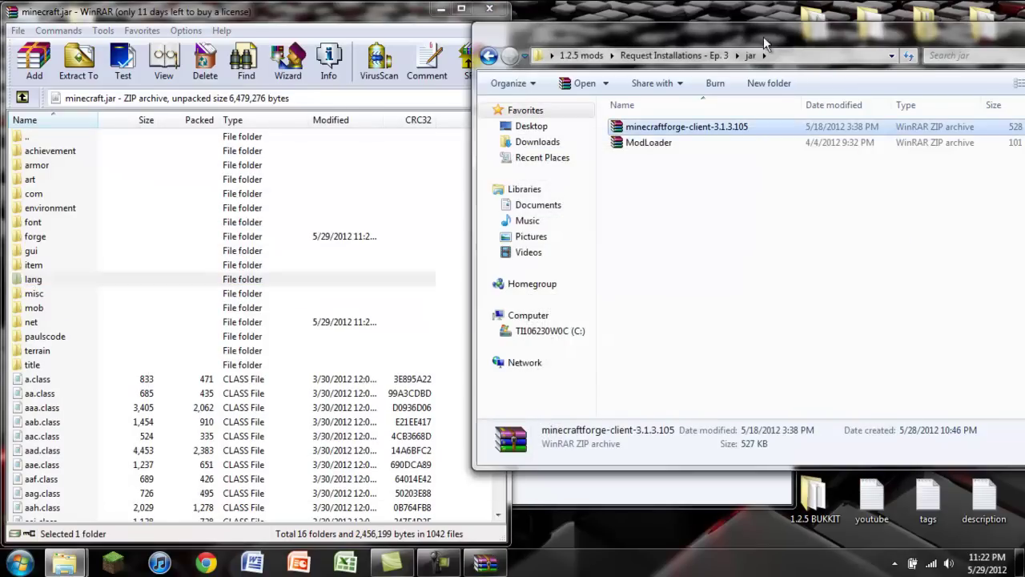
# Step: Close both folder windows and the minecraft.jar archive to return to the desktop
pyautogui.moveTo(763, 36); pyautogui.dragTo(387, 32)
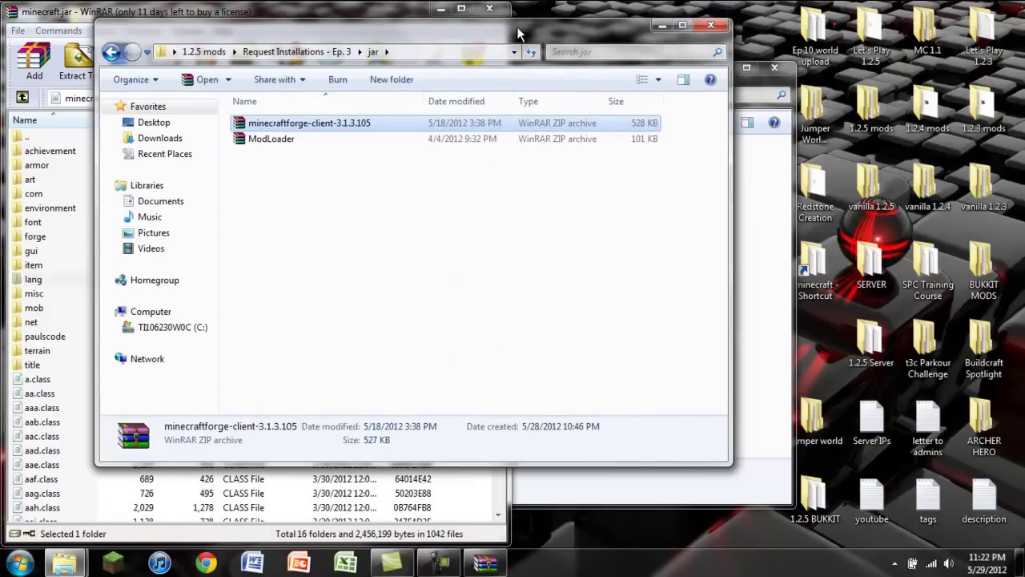
pyautogui.click(718, 25)
pyautogui.click(774, 67)
pyautogui.click(490, 8)
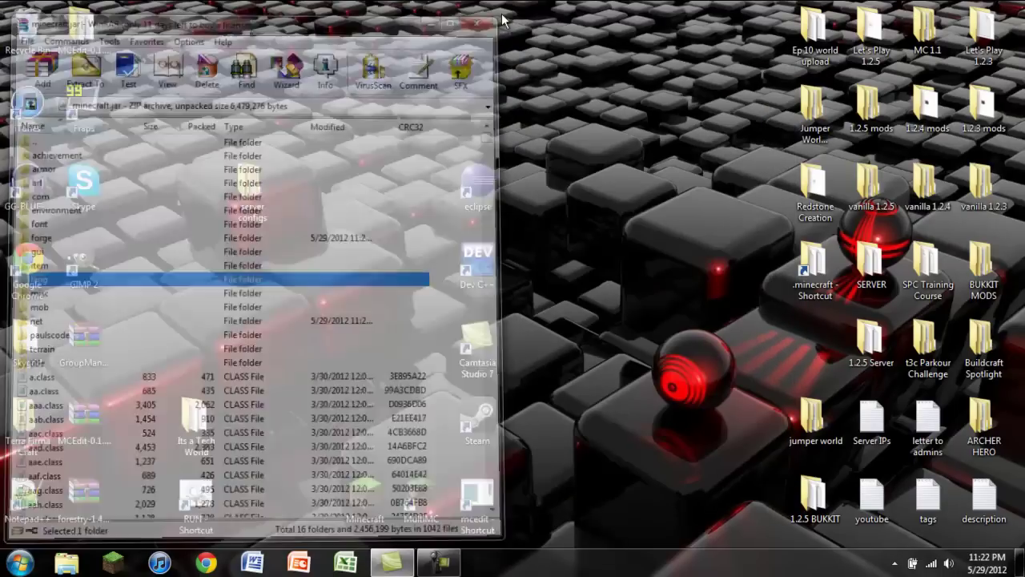
# Step: Launch Minecraft from the desktop, log in with the remembered account, and quit from the title screen
pyautogui.doubleClick(365, 498)
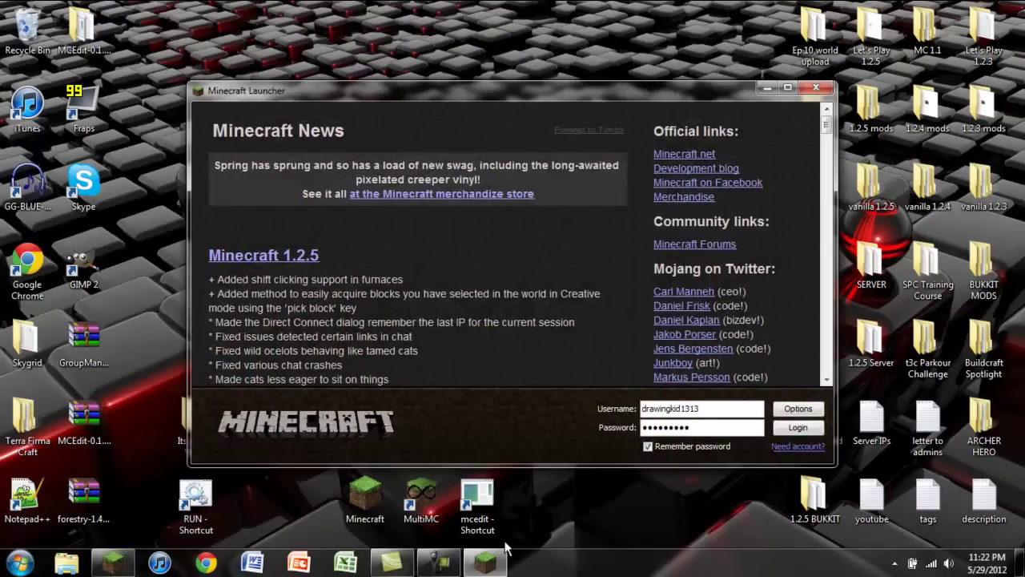
pyautogui.click(798, 427)
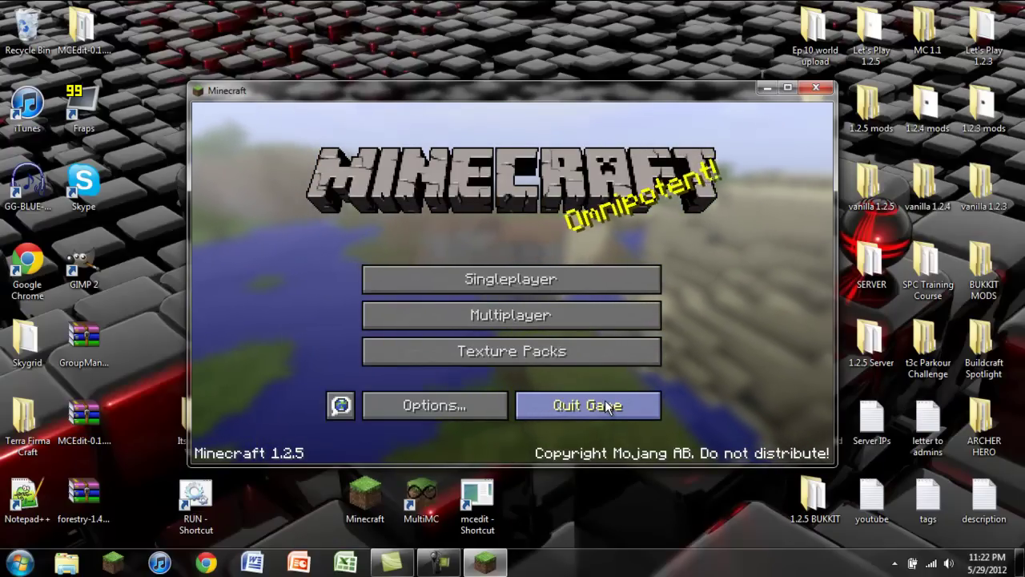
pyautogui.click(609, 406)
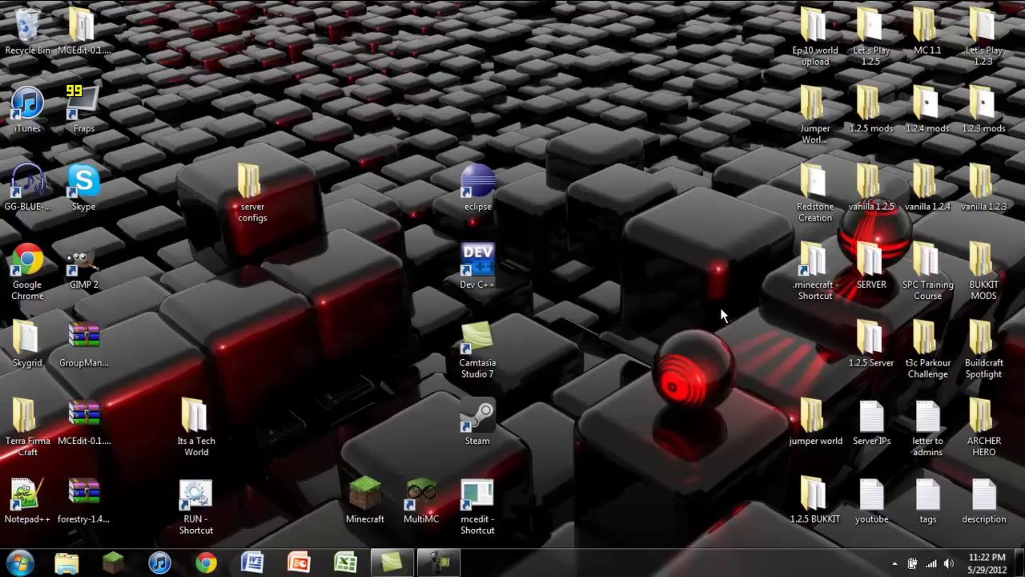
# Step: Open the mods folder inside .minecraft and place a 1.2.5 mods folder window beside it
pyautogui.doubleClick(814, 264)
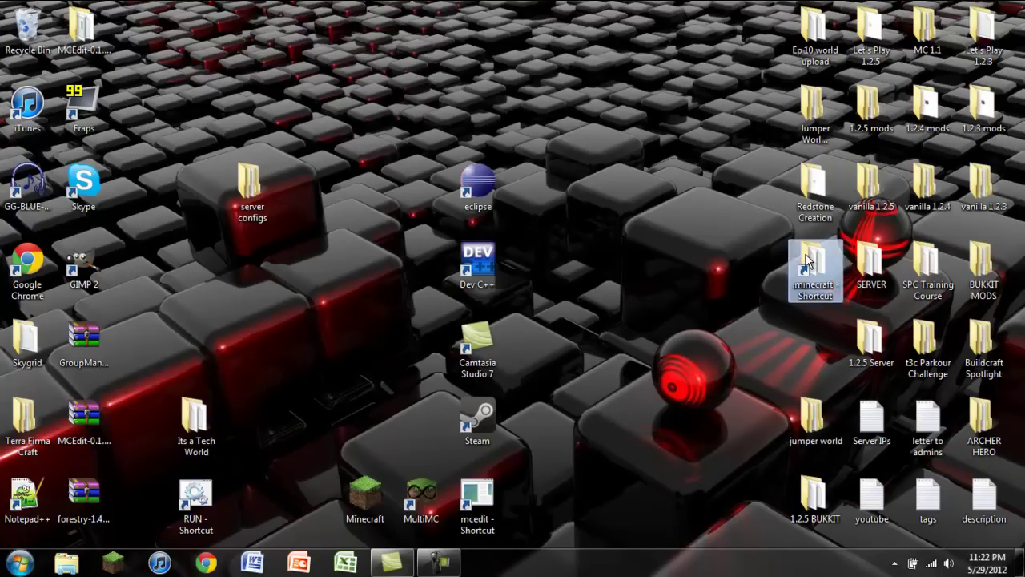
pyautogui.moveTo(433, 25); pyautogui.dragTo(383, 29)
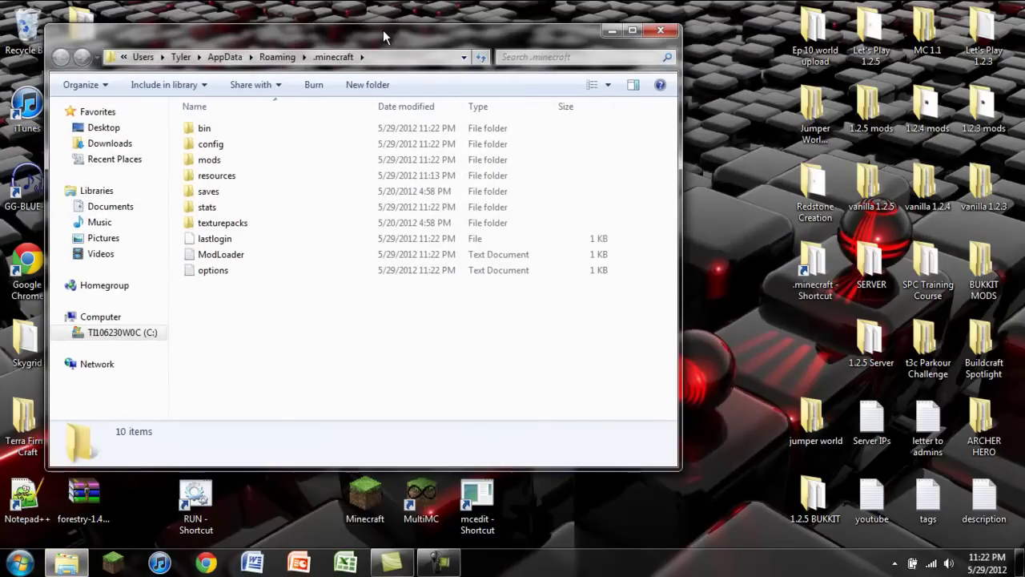
pyautogui.doubleClick(871, 112)
pyautogui.moveTo(484, 37); pyautogui.dragTo(847, 80)
pyautogui.doubleClick(239, 162)
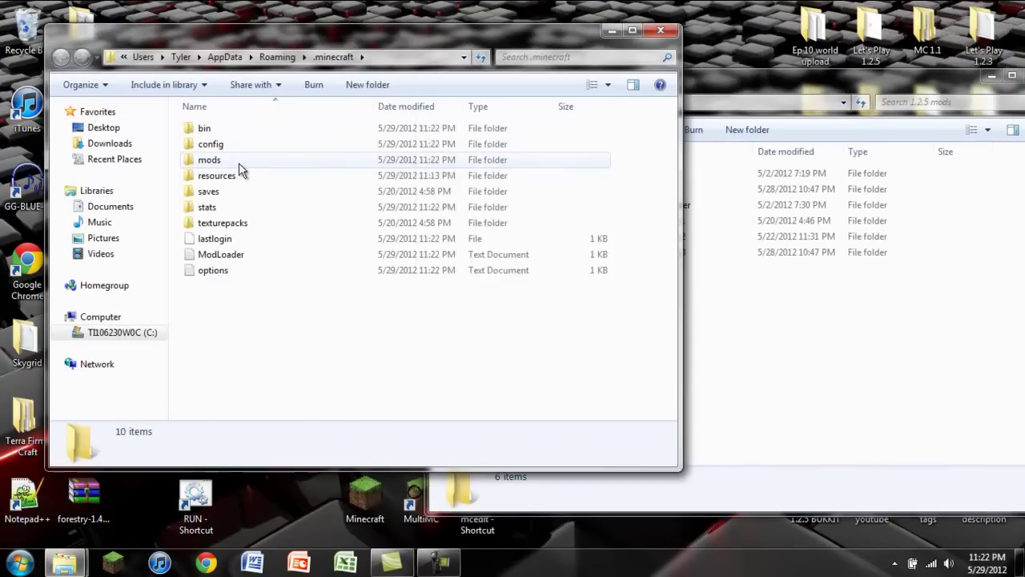
# Step: Copy industrialcraft-2-client_1.95b and ThaumCraft2.1.6 from the Request Installations - Ep. 3 mods folder into the .minecraft mods folder
pyautogui.click(892, 347)
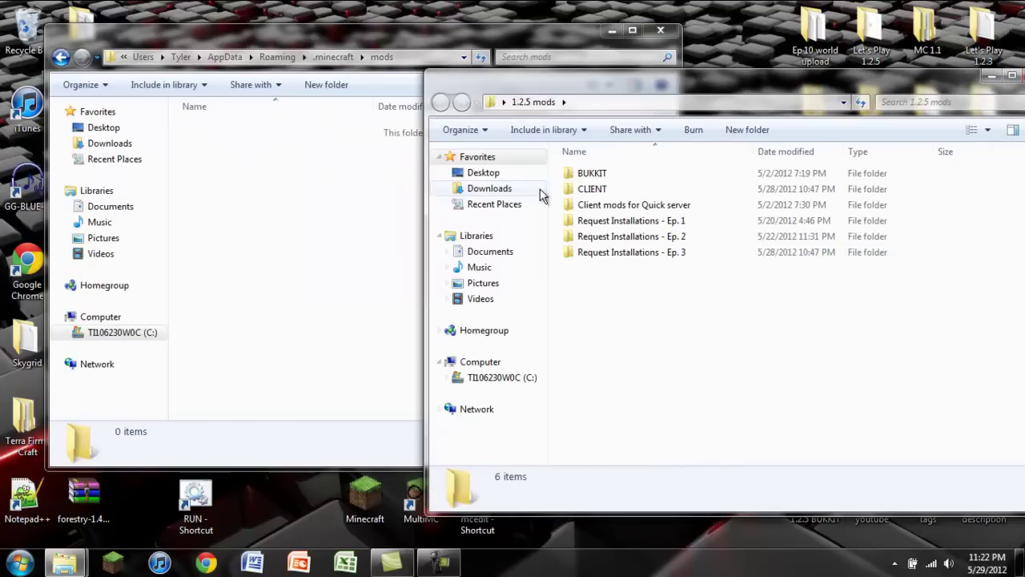
pyautogui.doubleClick(579, 252)
pyautogui.doubleClick(579, 190)
pyautogui.click(609, 173)
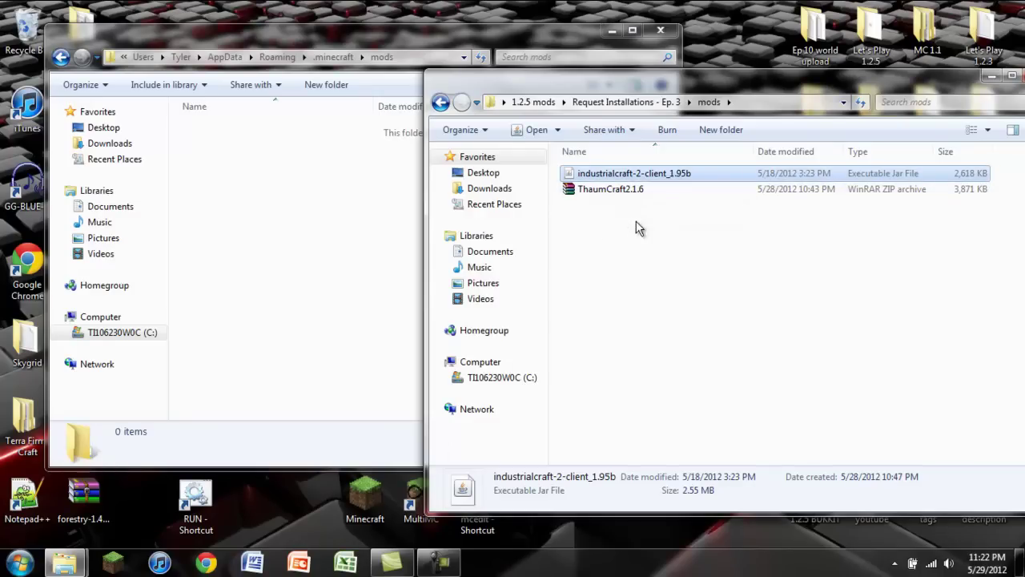
pyautogui.moveTo(639, 226); pyautogui.dragTo(289, 181)
pyautogui.click(358, 246)
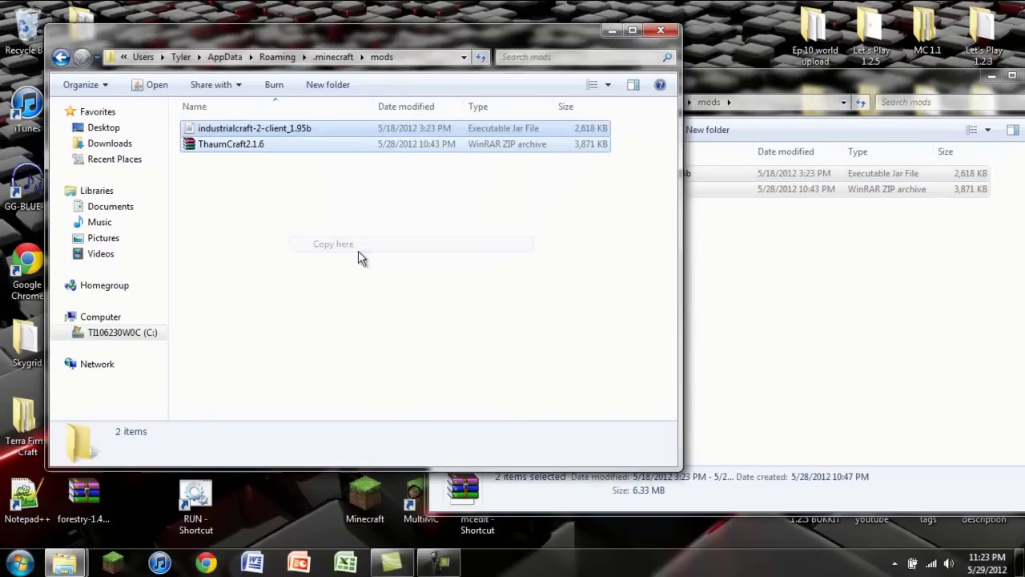
# Step: Close both mods folder windows, then launch Minecraft and log in with the remembered account
pyautogui.click(857, 313)
pyautogui.moveTo(957, 84); pyautogui.dragTo(852, 76)
pyautogui.click(844, 62)
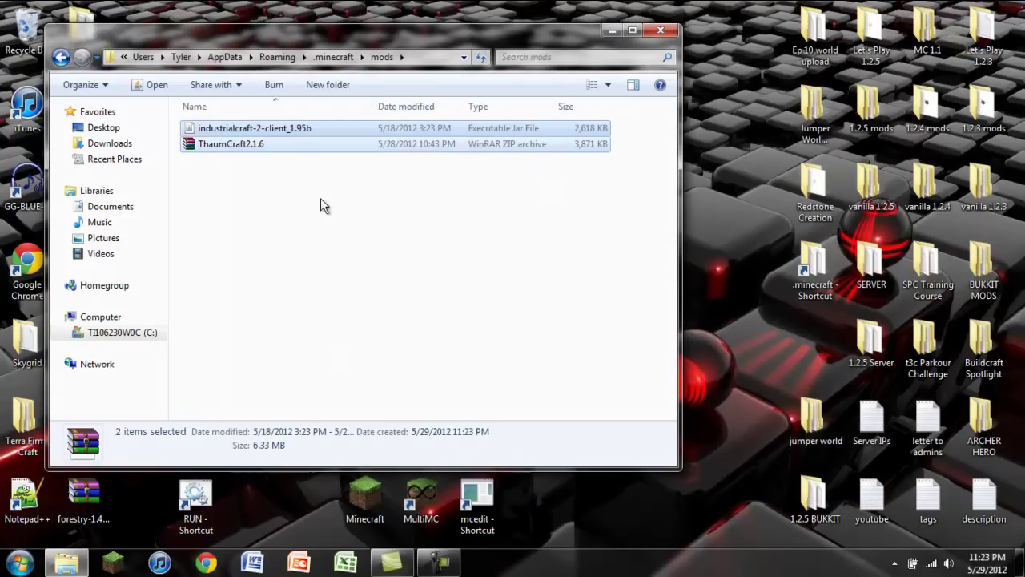
pyautogui.click(297, 183)
pyautogui.click(661, 29)
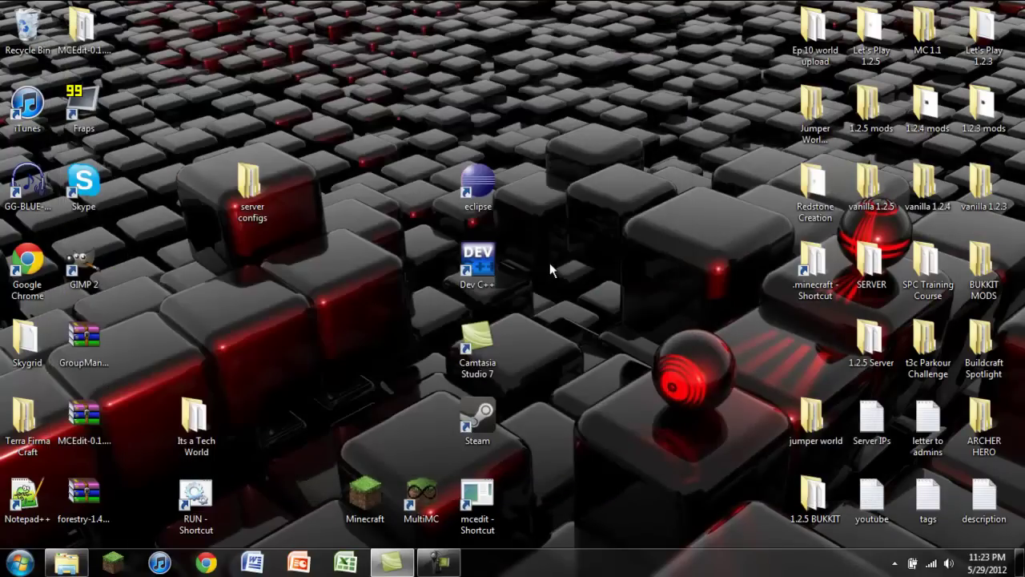
pyautogui.doubleClick(376, 499)
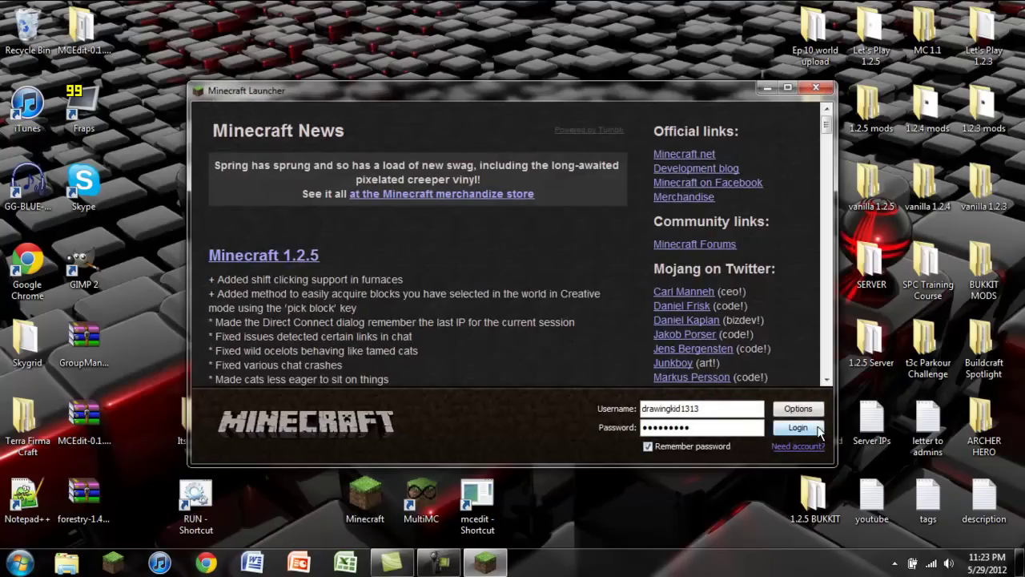
pyautogui.click(817, 427)
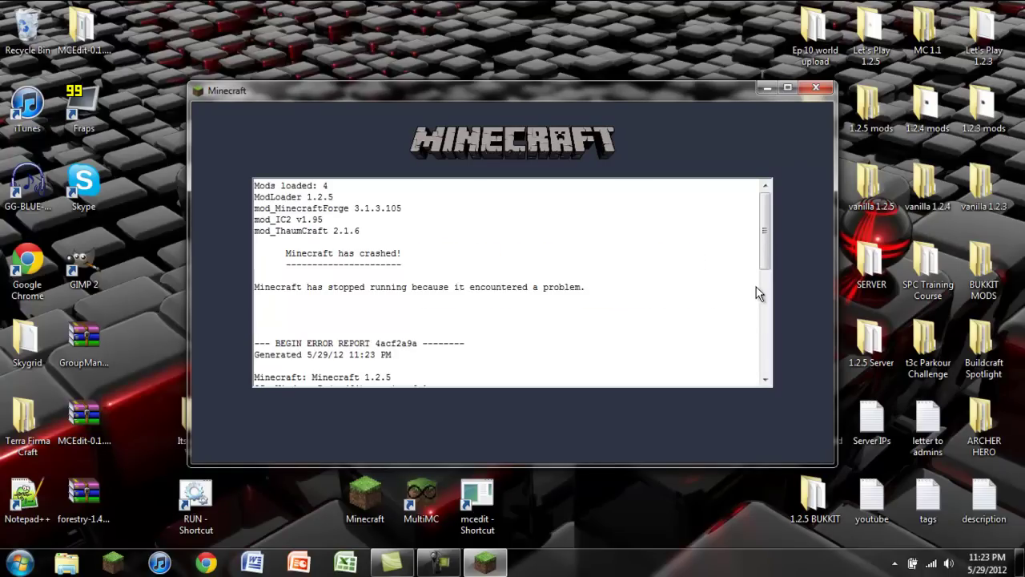
# Step: Examine the crash report for the conflicting block slot and the two mods that claim it
pyautogui.scroll(-5, 757, 287)
pyautogui.scroll(-2, 770, 280)
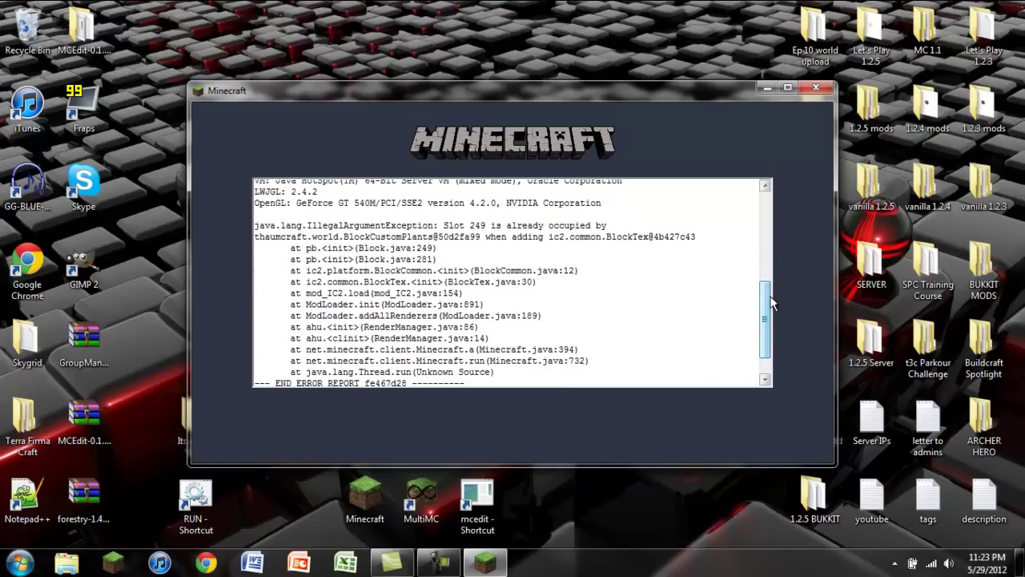
pyautogui.moveTo(256, 225)
pyautogui.mouseDown()
pyautogui.moveTo(449, 271)
pyautogui.moveTo(635, 350)
pyautogui.mouseUp()
pyautogui.click(635, 350)
pyautogui.doubleClick(478, 225)
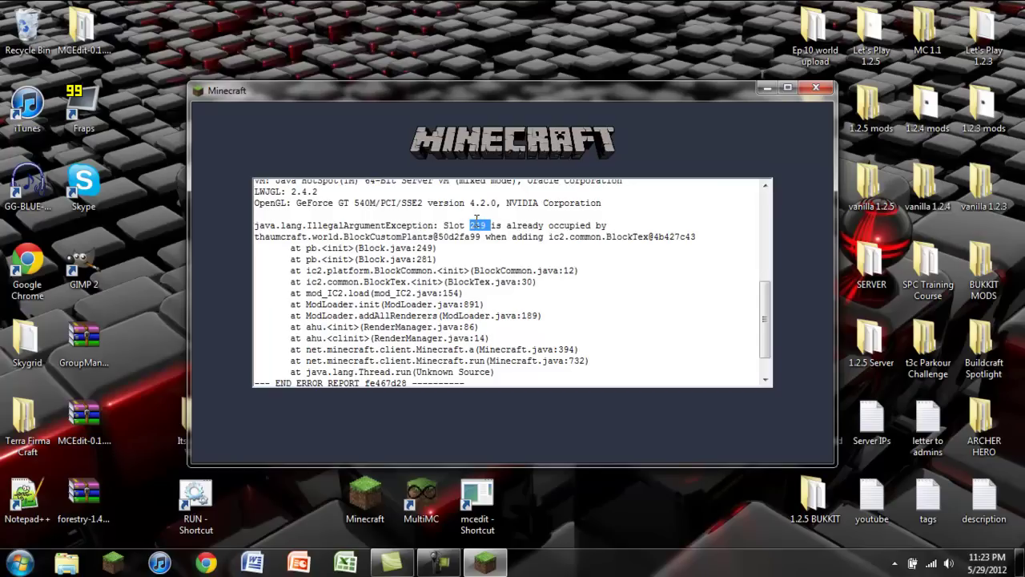
pyautogui.moveTo(255, 234); pyautogui.dragTo(445, 248)
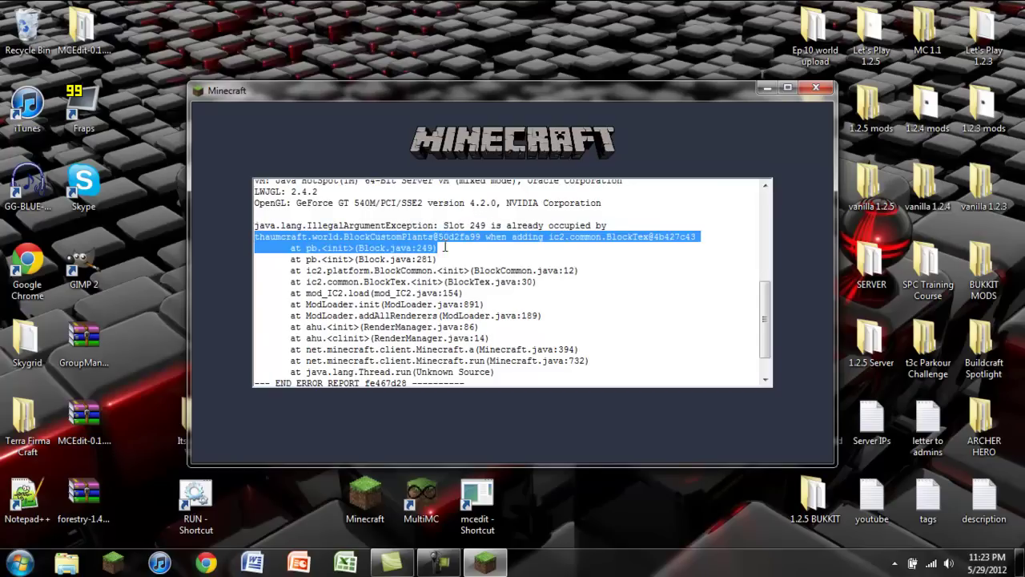
pyautogui.click(636, 248)
pyautogui.moveTo(545, 236); pyautogui.dragTo(700, 238)
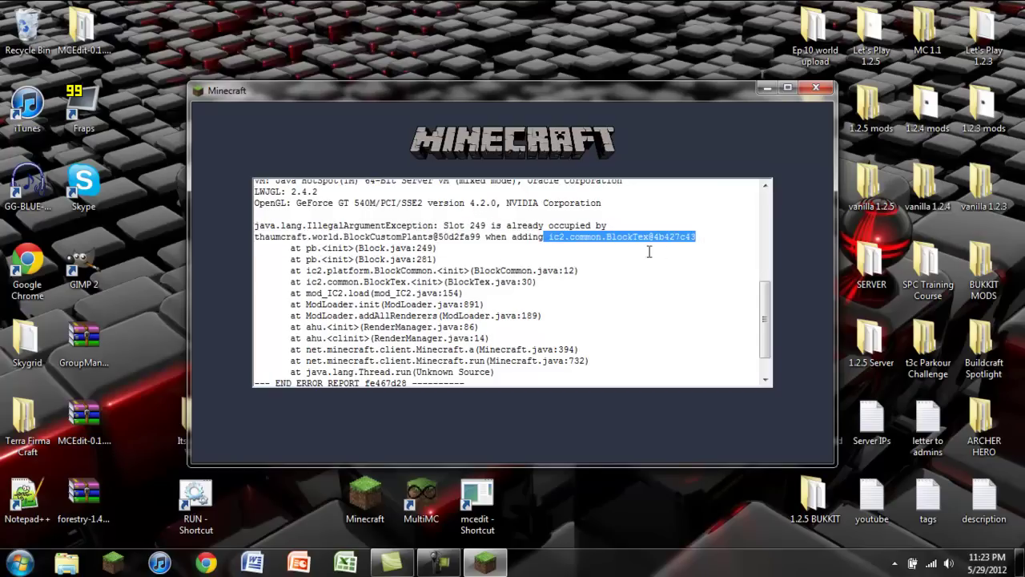
pyautogui.click(562, 241)
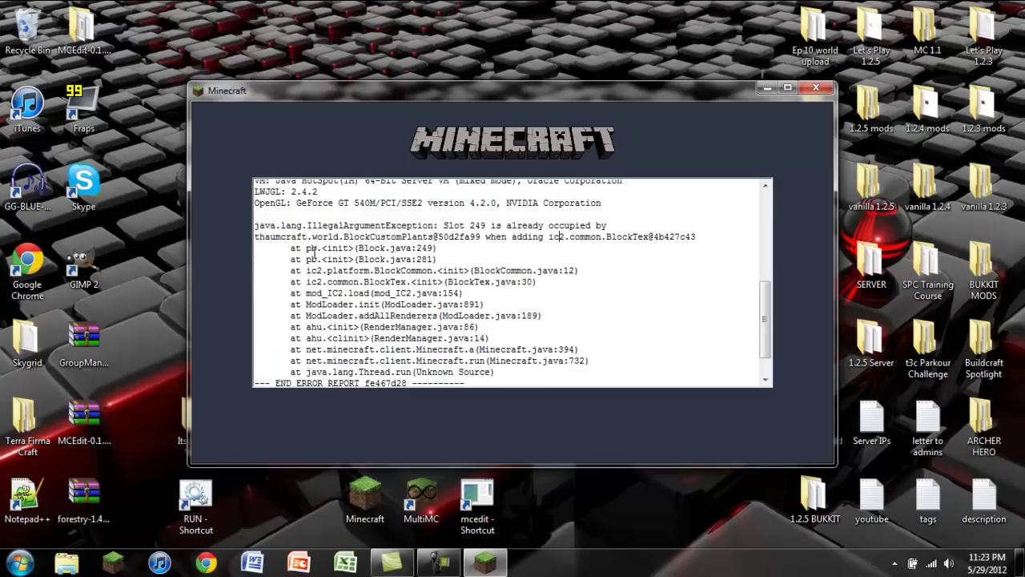
pyautogui.doubleClick(272, 237)
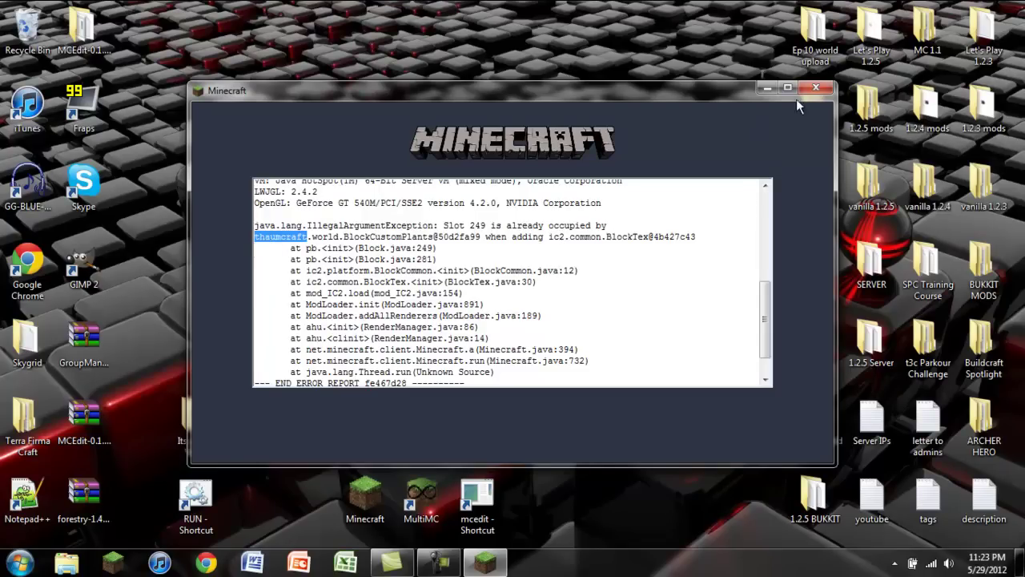
# Step: Close the crashed Minecraft window and open the config folder inside .minecraft
pyautogui.click(815, 88)
pyautogui.doubleClick(828, 256)
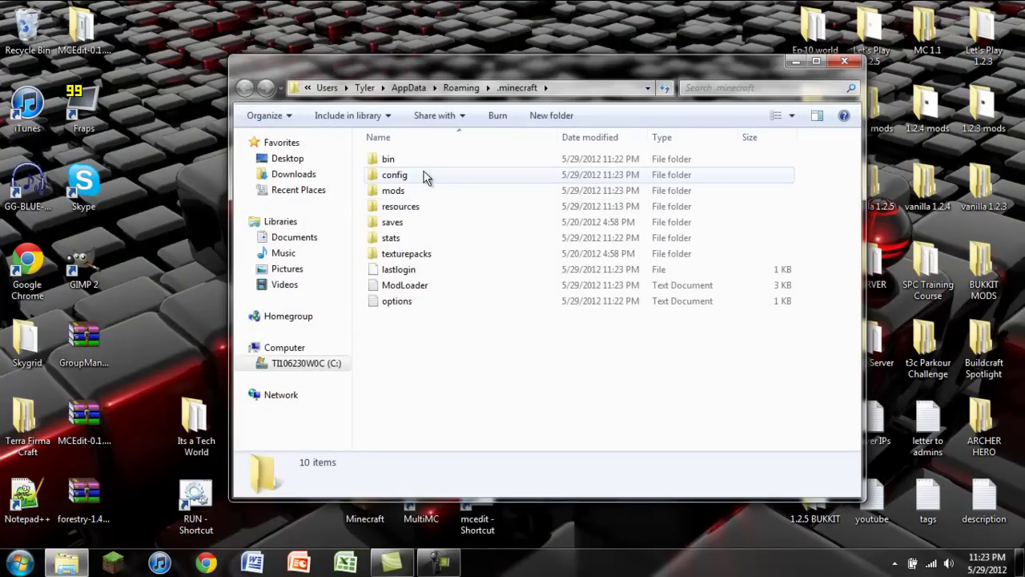
pyautogui.doubleClick(424, 176)
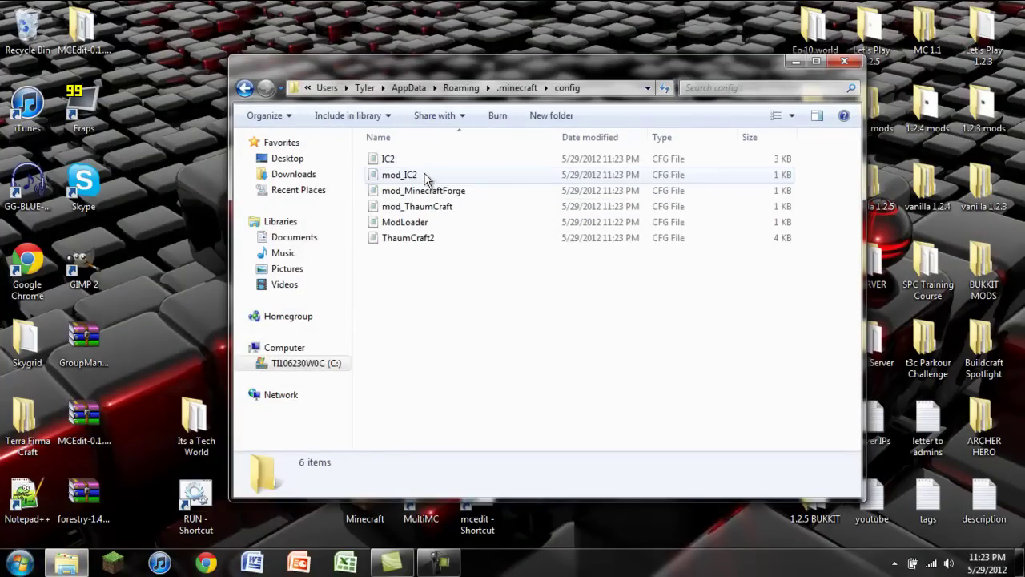
# Step: Open the IC2 and ThaumCraft2 config files in Notepad and arrange their windows side by side
pyautogui.click(415, 164)
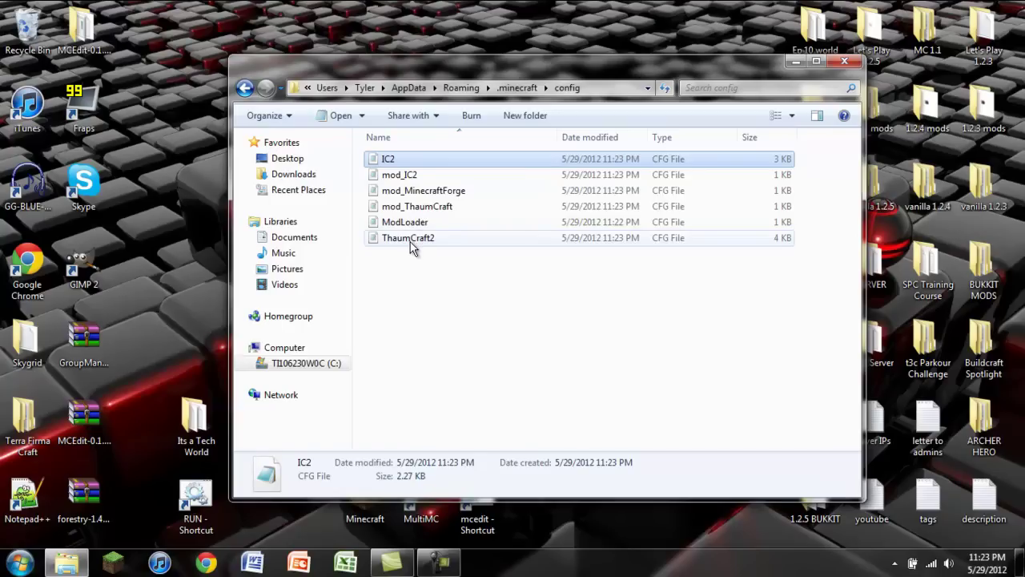
pyautogui.keyDown('ctrl'); pyautogui.click(382, 241); pyautogui.keyUp('ctrl')
pyautogui.rightClick(373, 234)
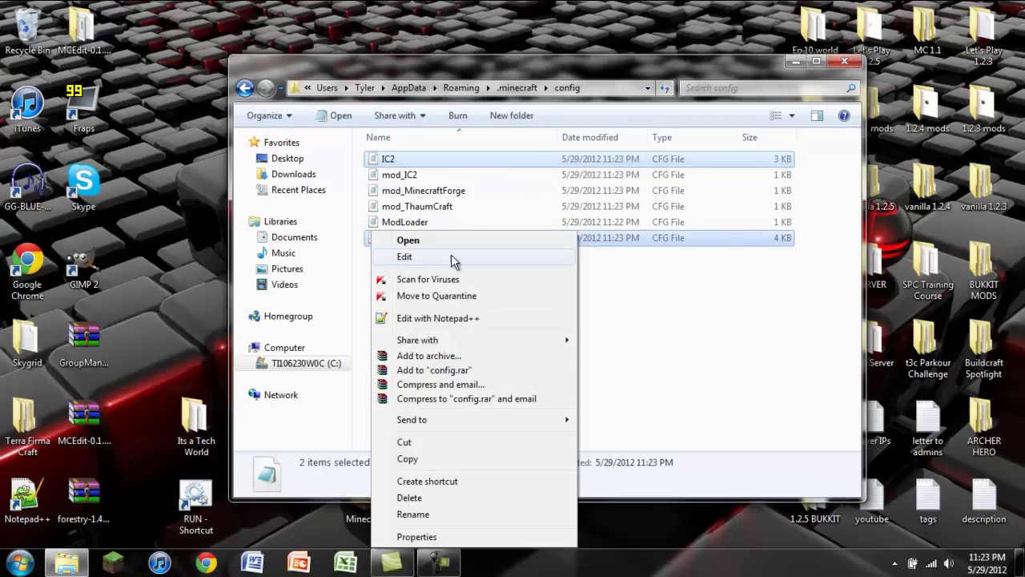
pyautogui.click(427, 242)
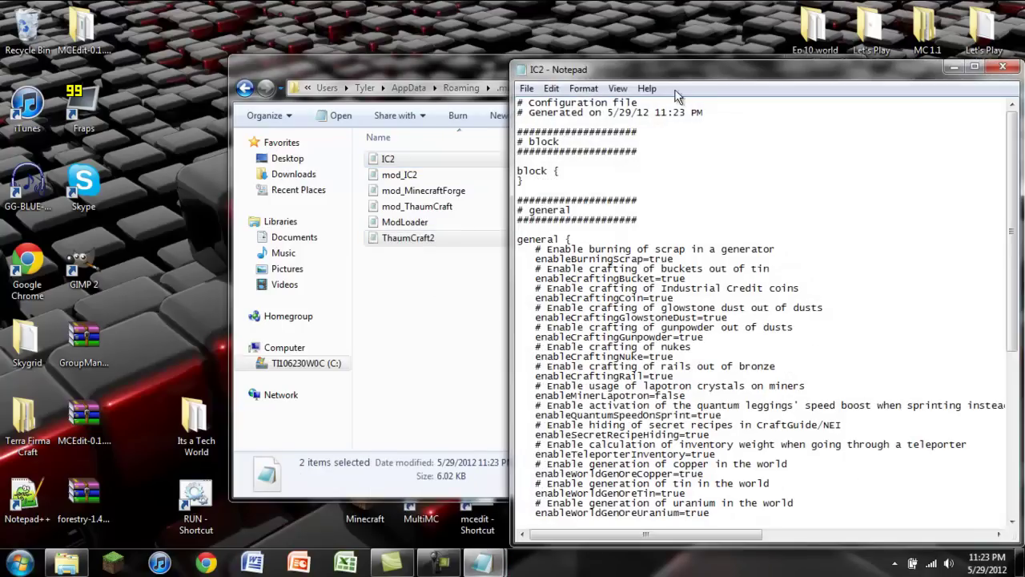
pyautogui.moveTo(670, 79); pyautogui.dragTo(4, 100)
pyautogui.click(706, 62)
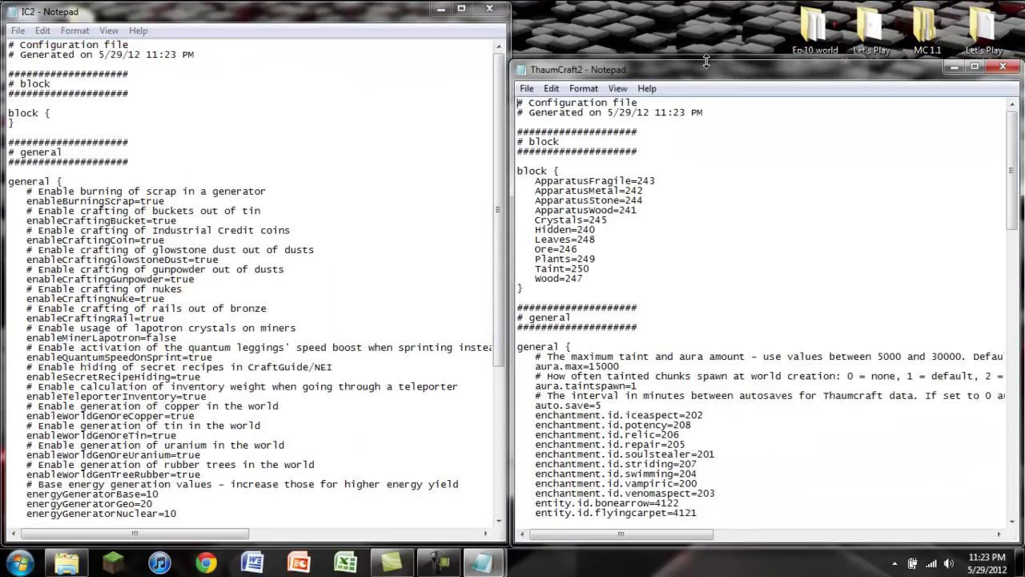
pyautogui.moveTo(706, 62); pyautogui.dragTo(1024, 64)
# Step: Compare the block sections of the ThaumCraft2 and IC2 config files, then close both files
pyautogui.click(647, 229)
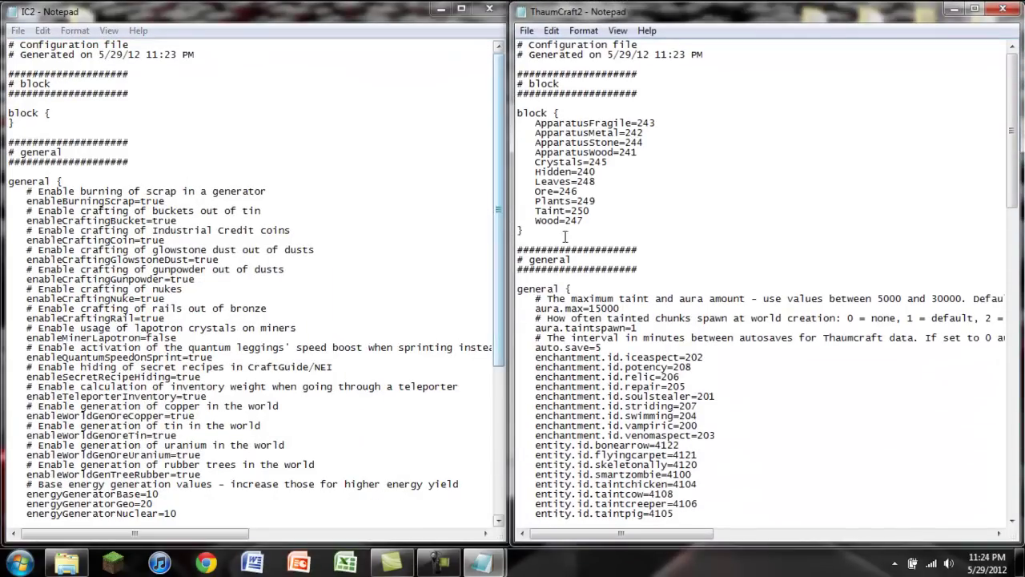
pyautogui.moveTo(647, 229); pyautogui.dragTo(553, 113)
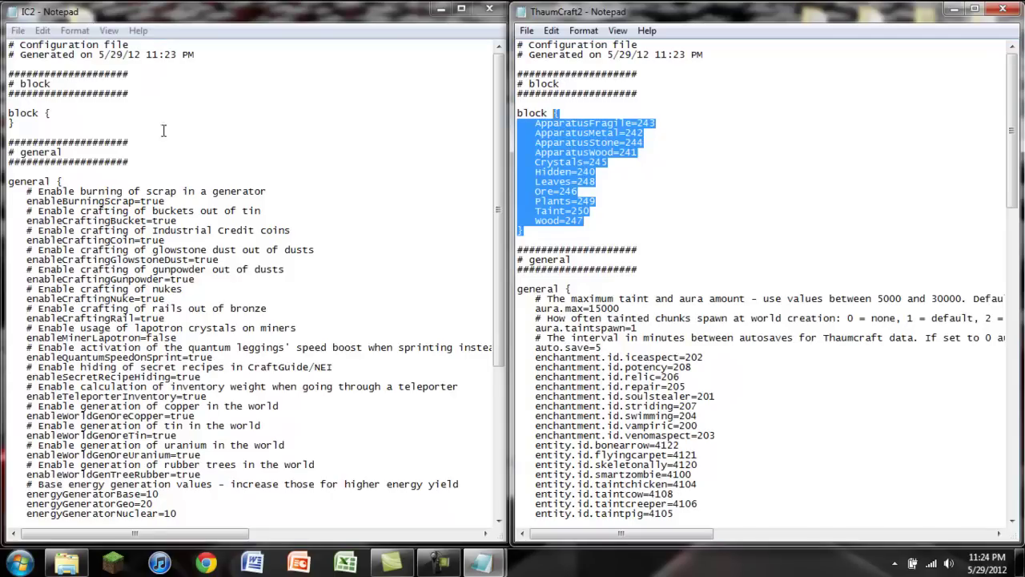
pyautogui.moveTo(101, 124); pyautogui.dragTo(63, 75)
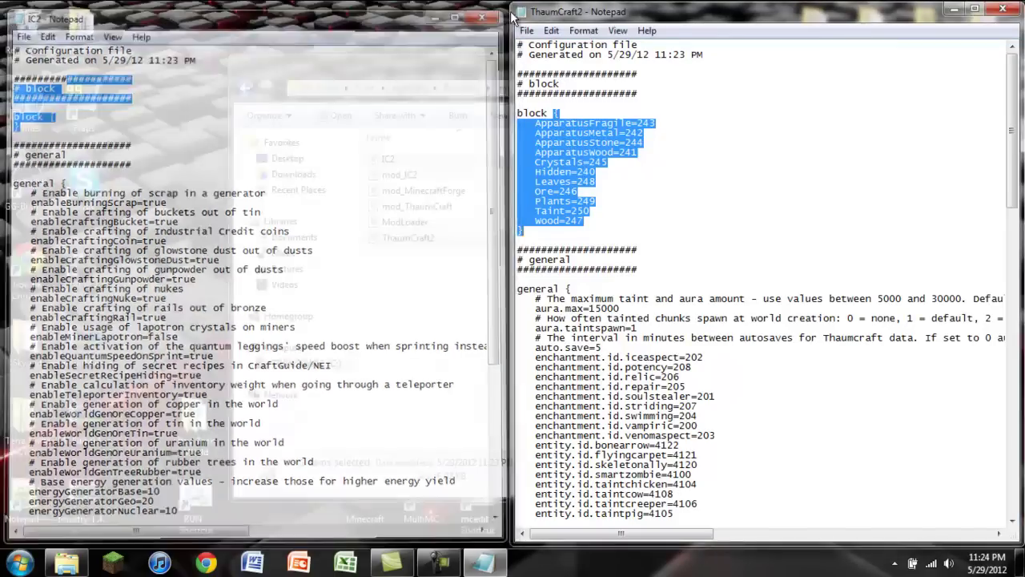
pyautogui.click(490, 8)
pyautogui.moveTo(983, 10); pyautogui.dragTo(984, 79)
pyautogui.click(1003, 72)
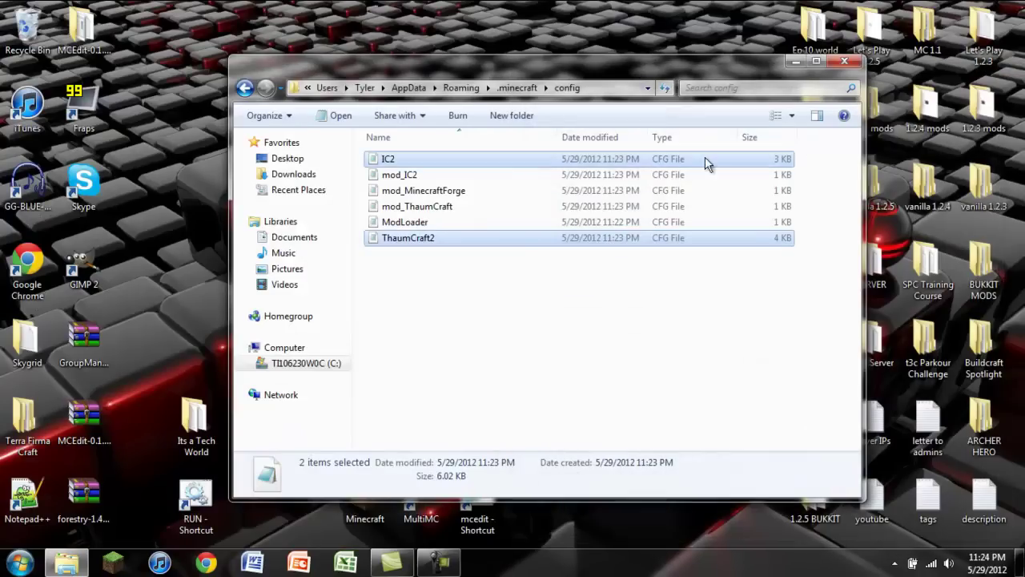
# Step: Move ThaumCraft2.1.6 out of the .minecraft mods folder onto the desktop
pyautogui.click(510, 312)
pyautogui.click(245, 88)
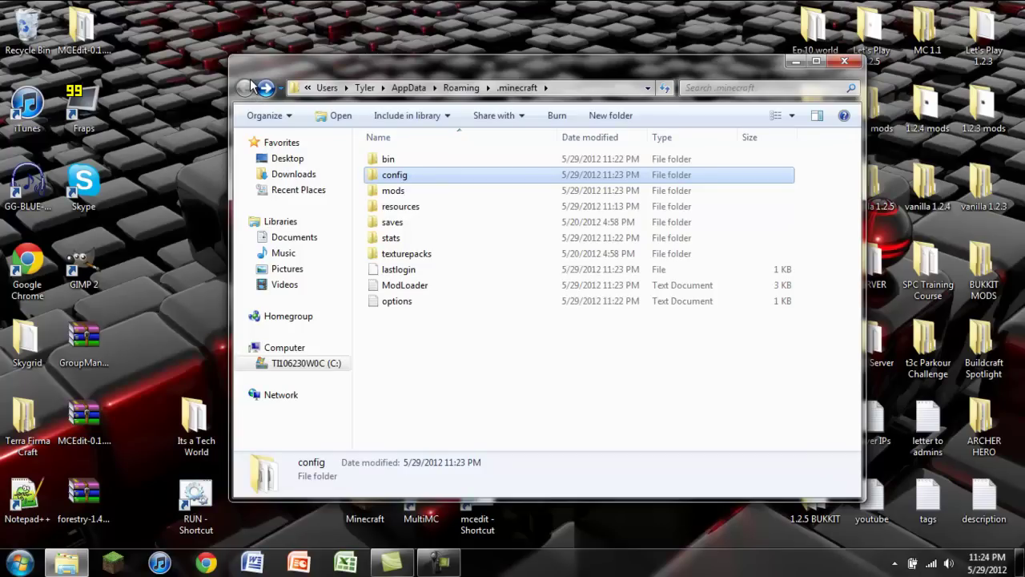
pyautogui.doubleClick(390, 190)
pyautogui.moveTo(384, 176); pyautogui.dragTo(137, 36)
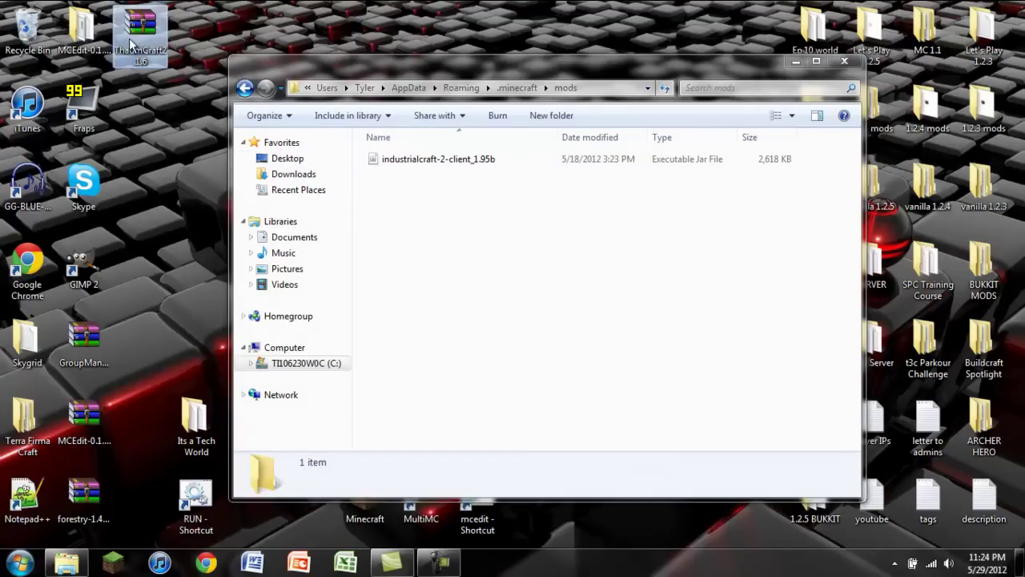
pyautogui.click(559, 198)
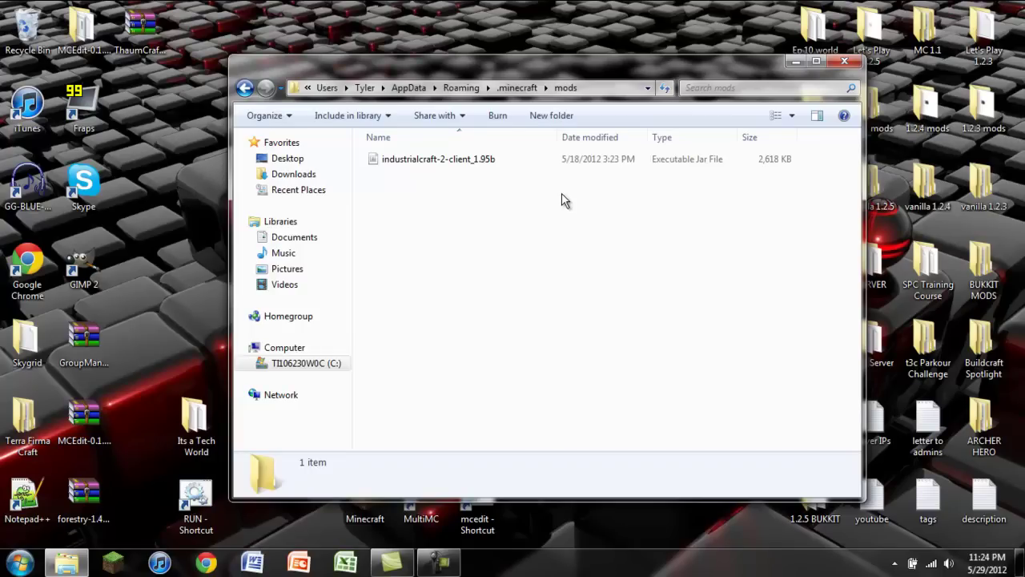
# Step: Close the mods folder, run Minecraft with the remembered login up to the title screen, and close the game
pyautogui.click(847, 63)
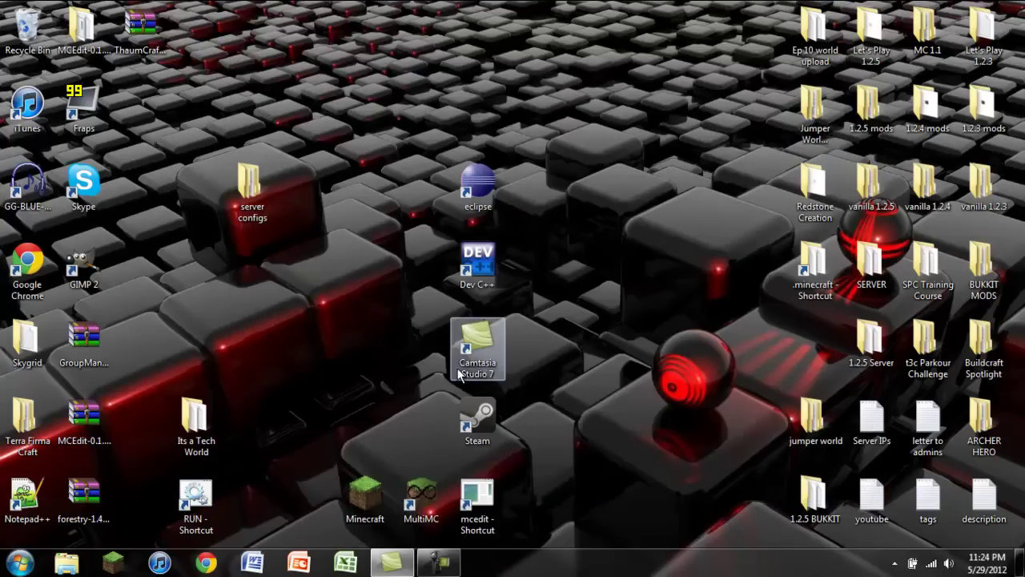
pyautogui.doubleClick(358, 491)
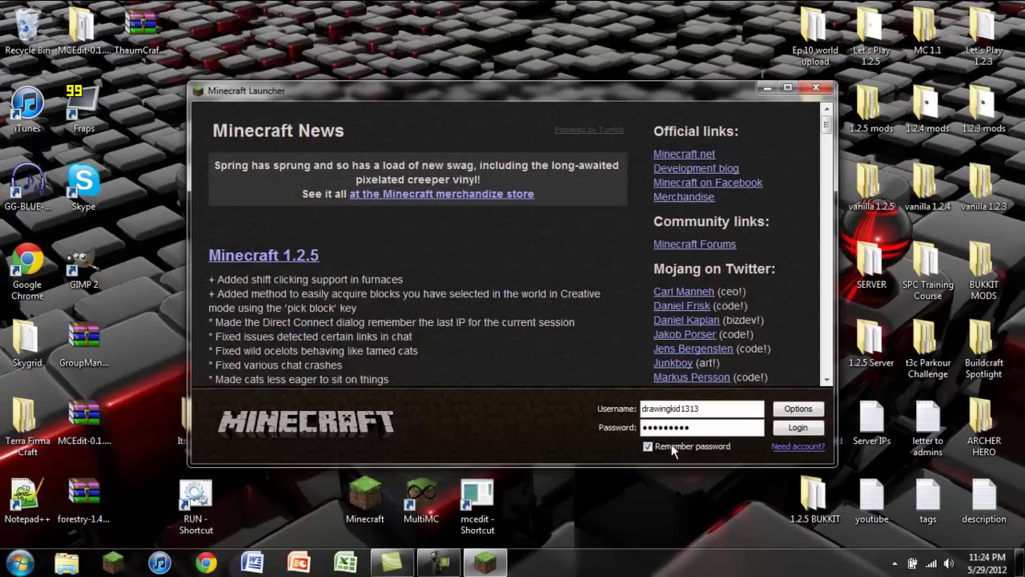
pyautogui.click(790, 427)
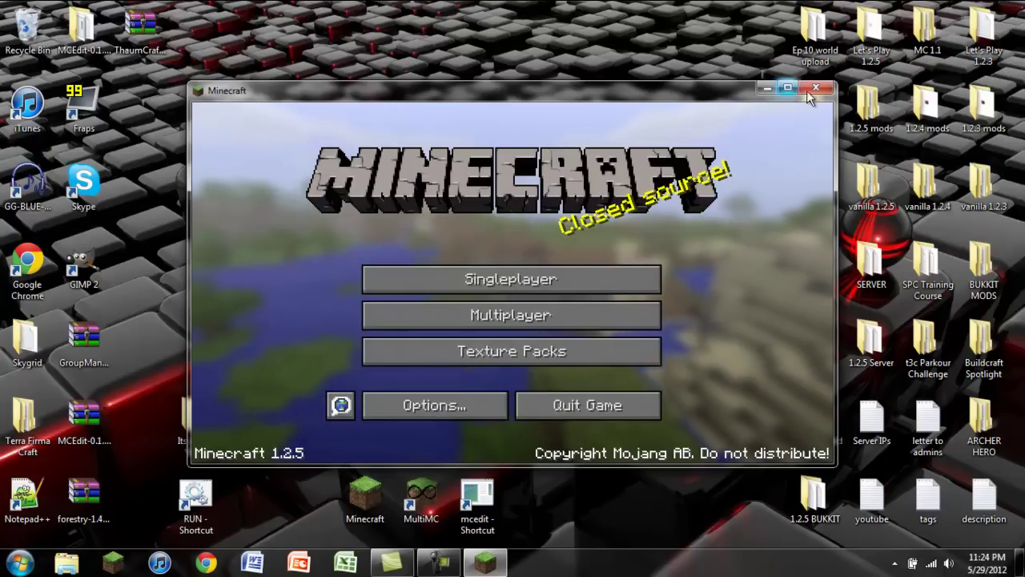
pyautogui.click(815, 88)
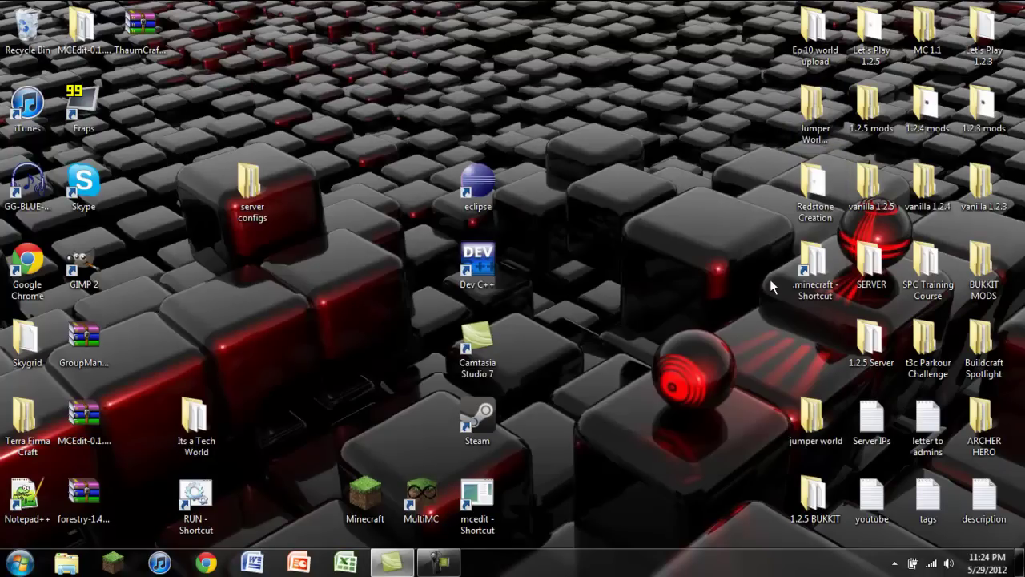
# Step: Open the IC2 and ThaumCraft2 config files from the .minecraft config folder
pyautogui.doubleClick(797, 269)
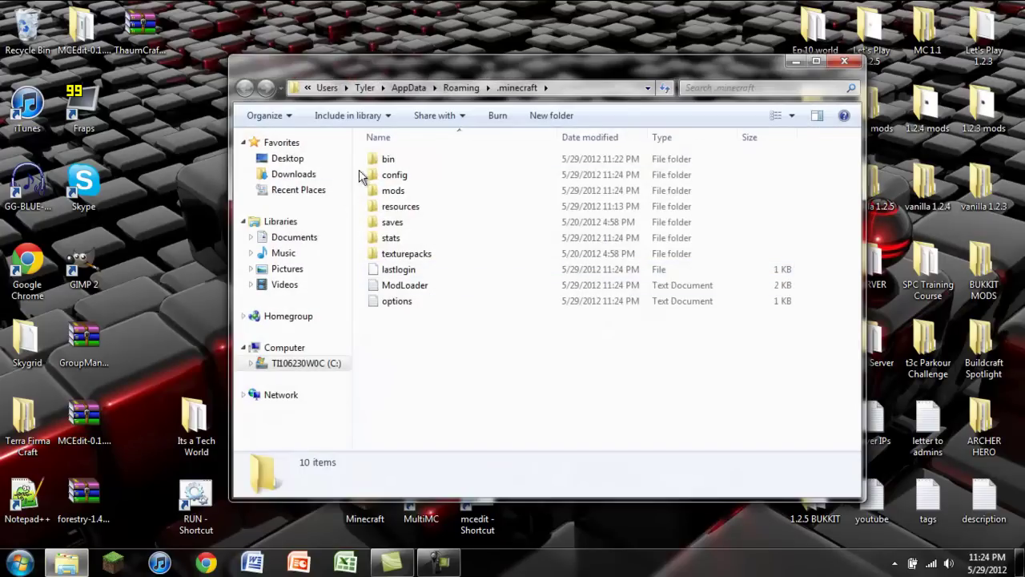
pyautogui.doubleClick(376, 175)
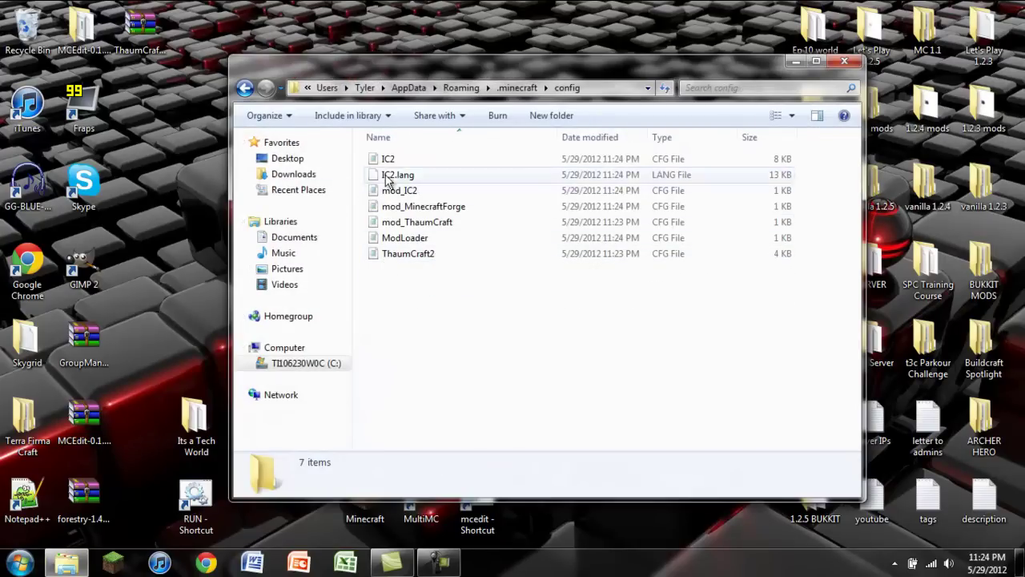
pyautogui.click(389, 159)
pyautogui.keyDown('ctrl'); pyautogui.click(399, 254); pyautogui.keyUp('ctrl')
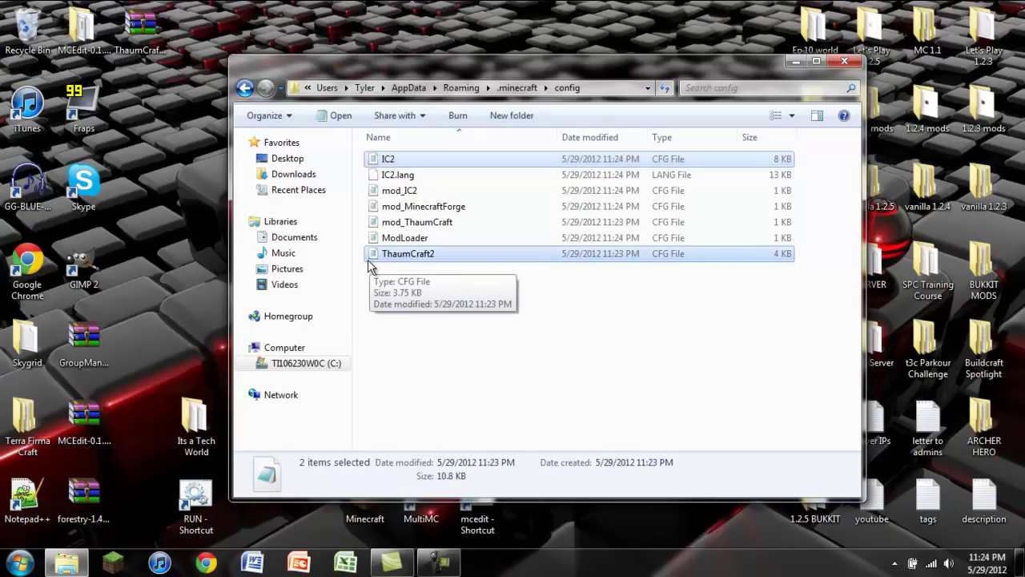
pyautogui.rightClick(367, 258)
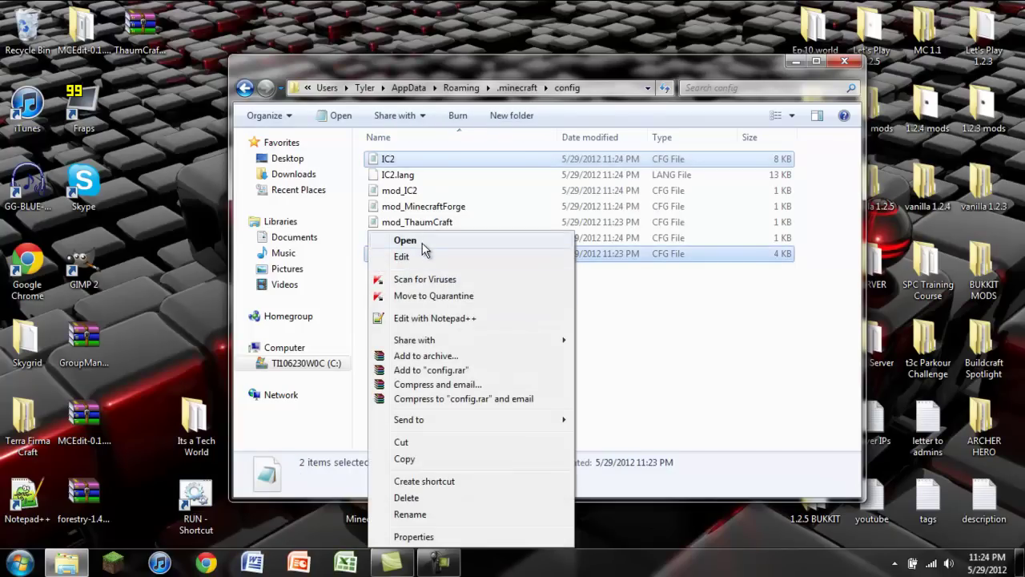
pyautogui.click(422, 243)
# Step: Arrange the IC2 and ThaumCraft2 Notepad windows side by side, each filling half of the screen
pyautogui.moveTo(621, 80); pyautogui.dragTo(117, 105)
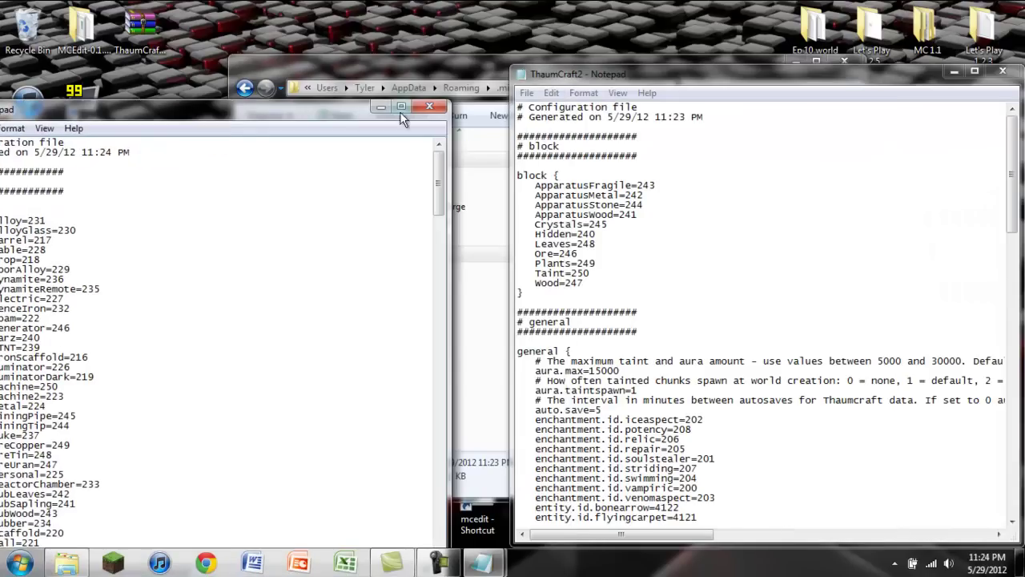
pyautogui.press('super+Left')
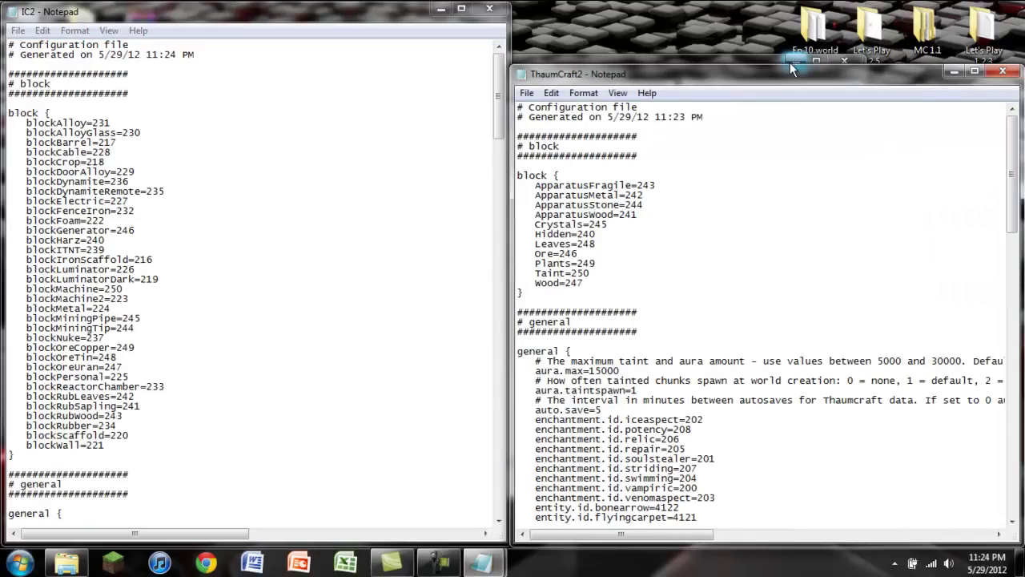
pyautogui.click(791, 70)
pyautogui.press('super+Right')
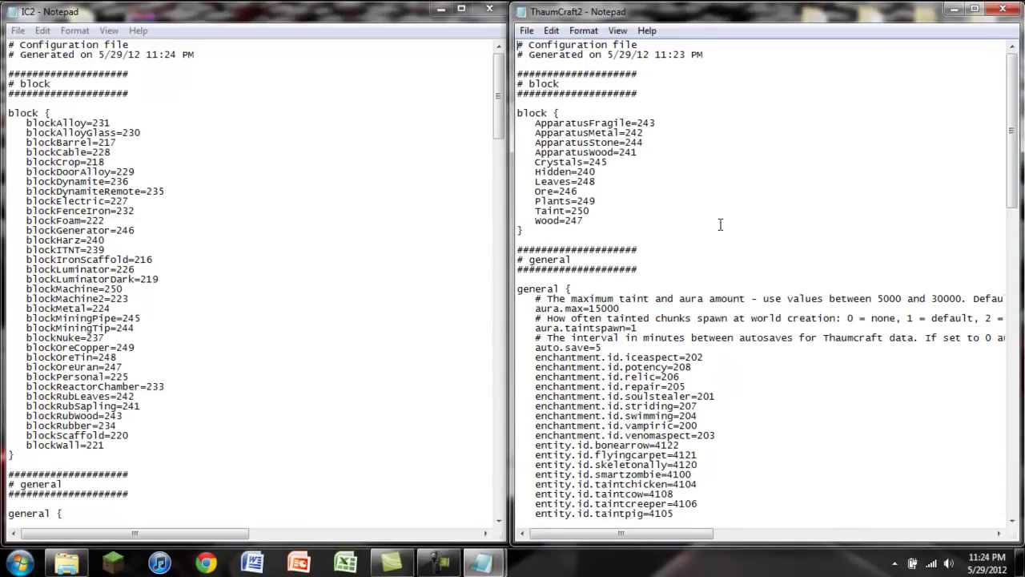
# Step: Compare the block IDs in the ThaumCraft2 config with those in the IC2 config to find conflicts
pyautogui.moveTo(590, 223); pyautogui.dragTo(542, 112)
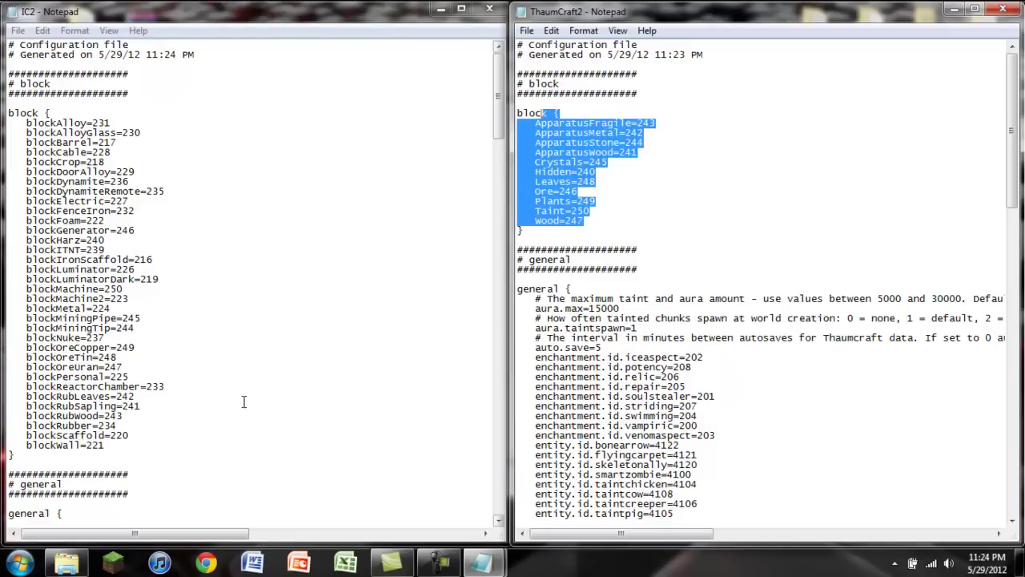
pyautogui.moveTo(120, 445); pyautogui.dragTo(46, 133)
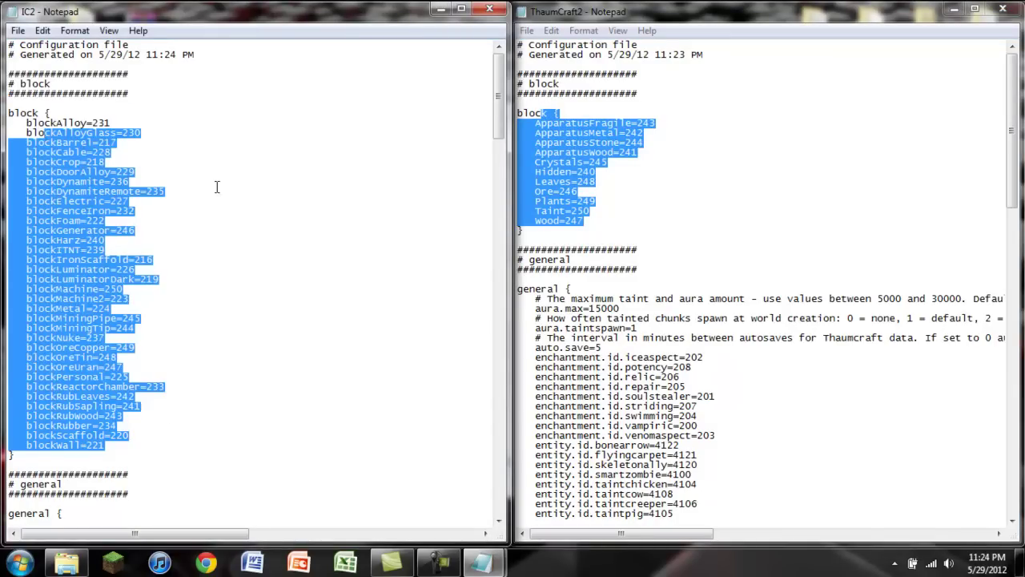
pyautogui.click(217, 187)
pyautogui.doubleClick(126, 230)
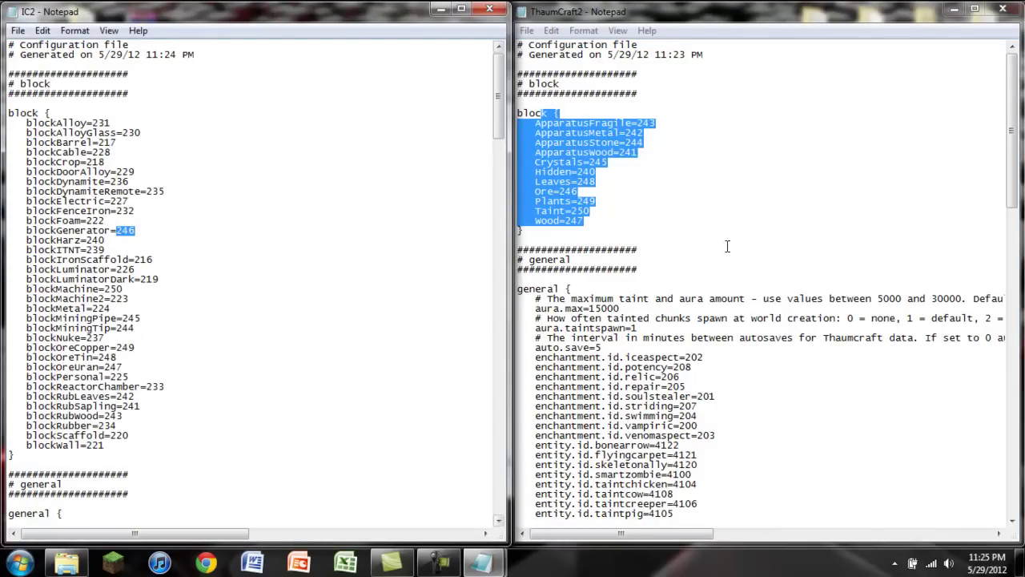
pyautogui.click(681, 215)
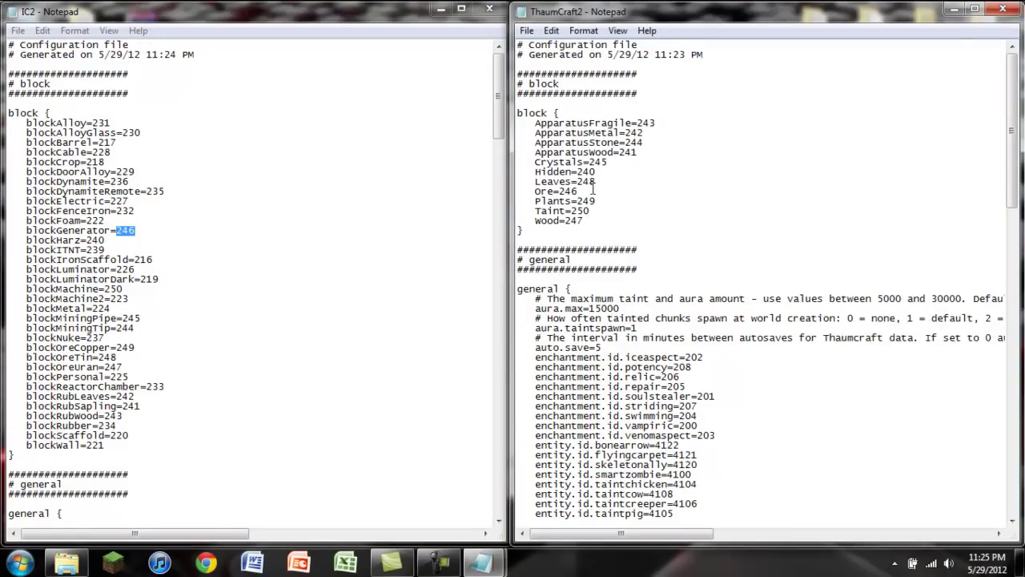
pyautogui.click(259, 222)
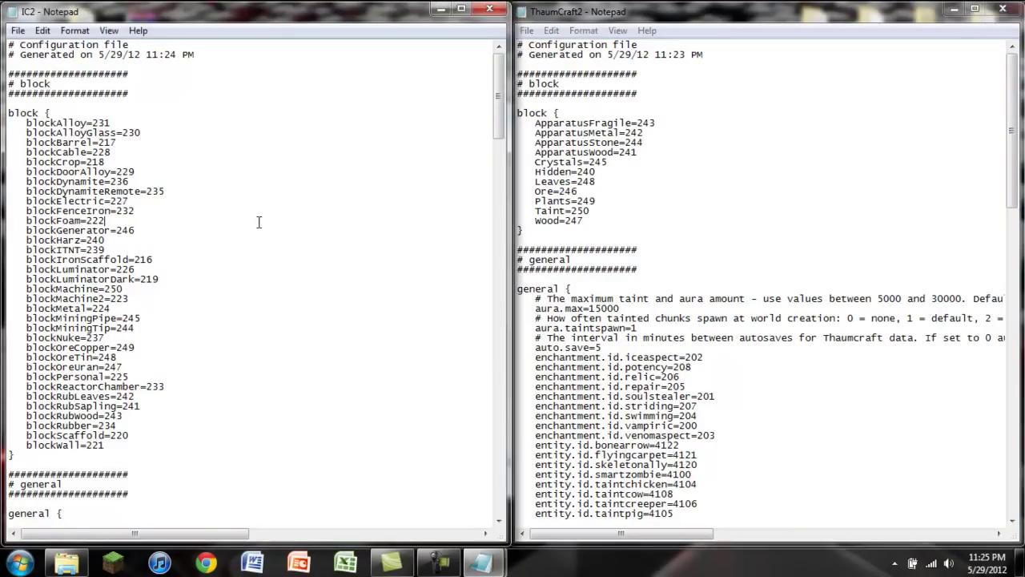
pyautogui.click(703, 213)
# Step: Set ApparatusFragile to 215 in the ThaumCraft2 config and check it against the blockIronScaffold ID in IC2
pyautogui.click(681, 122)
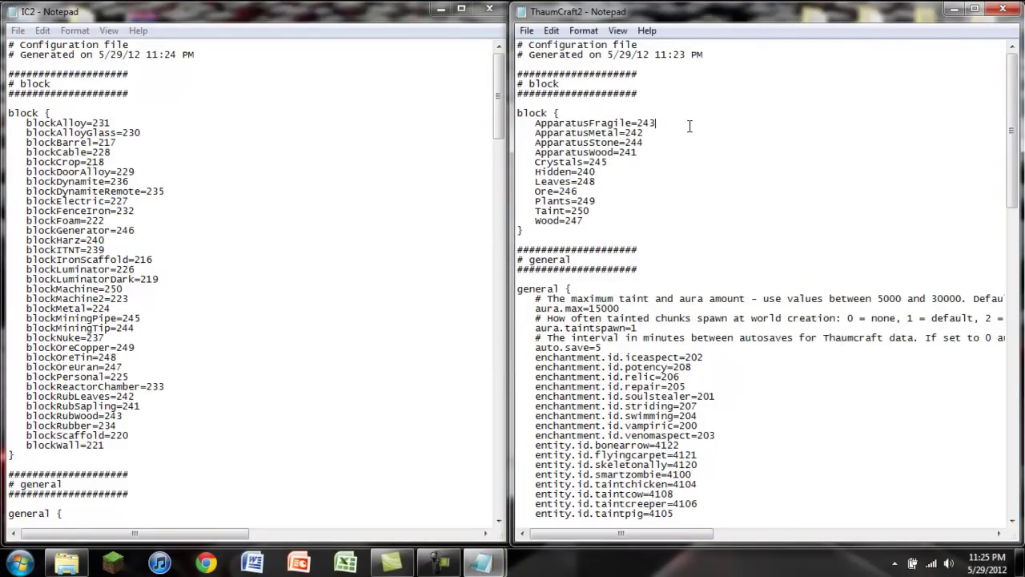
pyautogui.press('BackSpace')
pyautogui.press('BackSpace')
pyautogui.write('15')
pyautogui.click(193, 190)
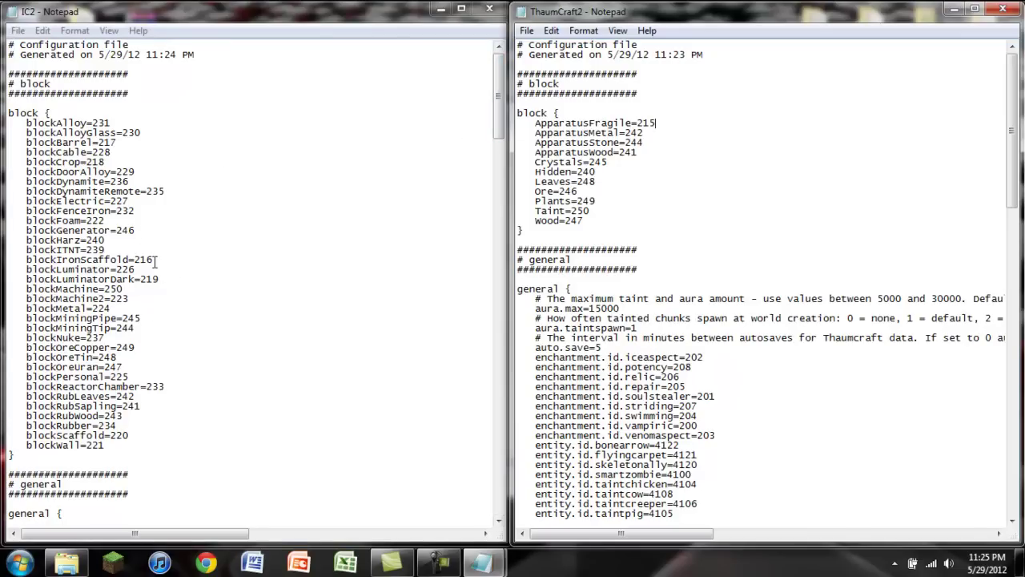
pyautogui.moveTo(152, 260); pyautogui.dragTo(135, 261)
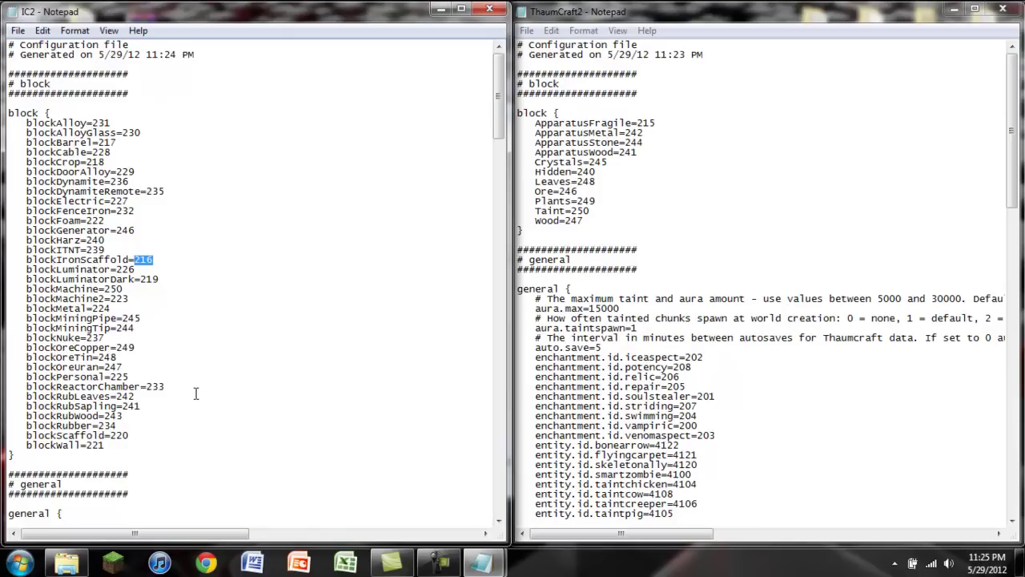
# Step: In the ThaumCraft2 block section, set ApparatusMetal to 214, ApparatusStone to 213 and ApparatusWood to 212
pyautogui.click(669, 118)
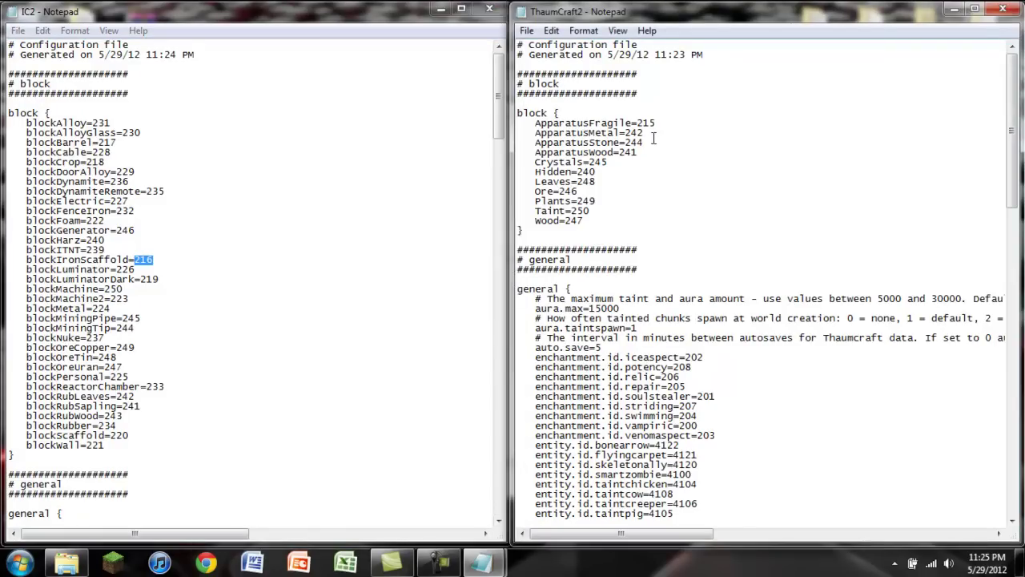
pyautogui.press('BackSpace')
pyautogui.write('14')
pyautogui.press('BackSpace')
pyautogui.press('BackSpace')
pyautogui.write('13')
pyautogui.press('BackSpace')
pyautogui.press('BackSpace')
pyautogui.write('12')
# Step: In the ThaumCraft2 block section, set Crystals to 211, Hidden to 210, Leaves to 209 and Ore to 208
pyautogui.press('BackSpace')
pyautogui.press('BackSpace')
pyautogui.press('BackSpace')
pyautogui.press('BackSpace')
pyautogui.write('10')
pyautogui.press('BackSpace')
pyautogui.press('BackSpace')
pyautogui.write('09')
pyautogui.press('BackSpace')
pyautogui.press('BackSpace')
pyautogui.write('08')
# Step: In the ThaumCraft2 block section, set Plants to 207 and Taint to 206
pyautogui.press('BackSpace')
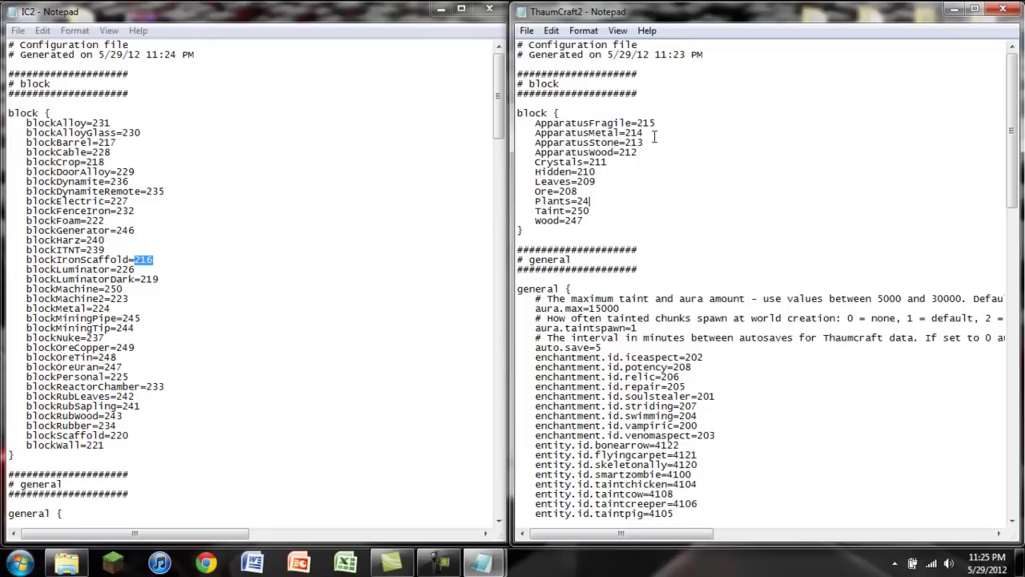
pyautogui.press('BackSpace')
pyautogui.write('07')
pyautogui.press('Down')
pyautogui.press('BackSpace')
pyautogui.press('BackSpace')
pyautogui.write('06')
# Step: Save the ThaumCraft2 config file and close both Notepad windows
pyautogui.click(537, 34)
pyautogui.click(568, 82)
pyautogui.click(1001, 16)
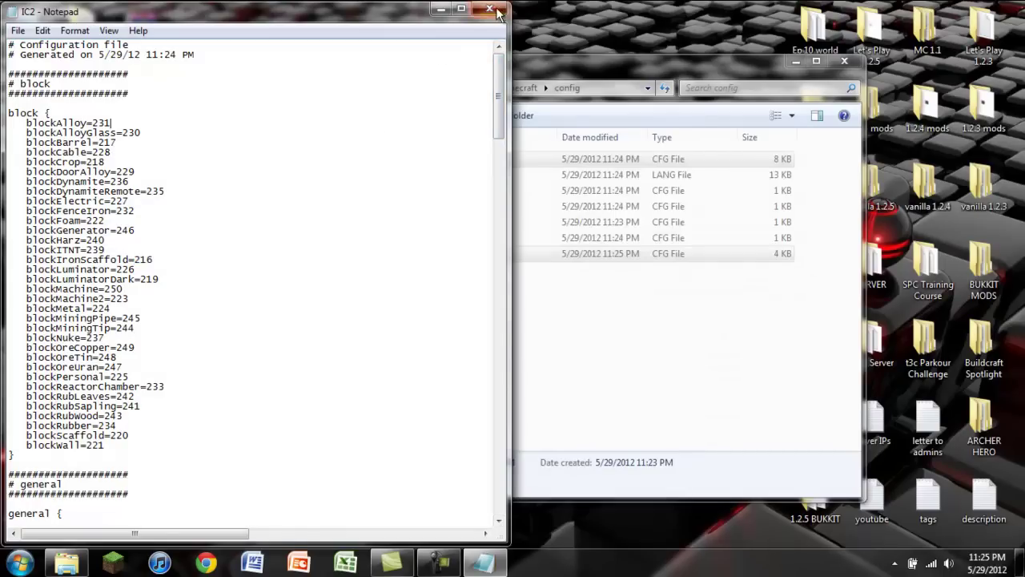
pyautogui.click(489, 8)
# Step: Move ThaumCraft2.1.6 from the desktop back into the .minecraft mods folder and open that folder
pyautogui.click(517, 88)
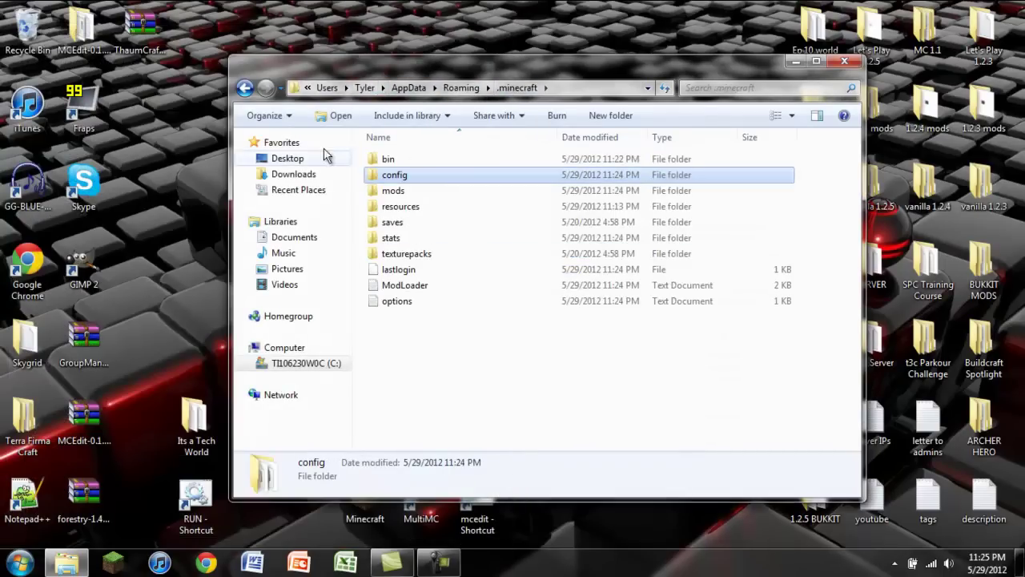
pyautogui.moveTo(134, 27); pyautogui.dragTo(389, 192)
pyautogui.doubleClick(388, 192)
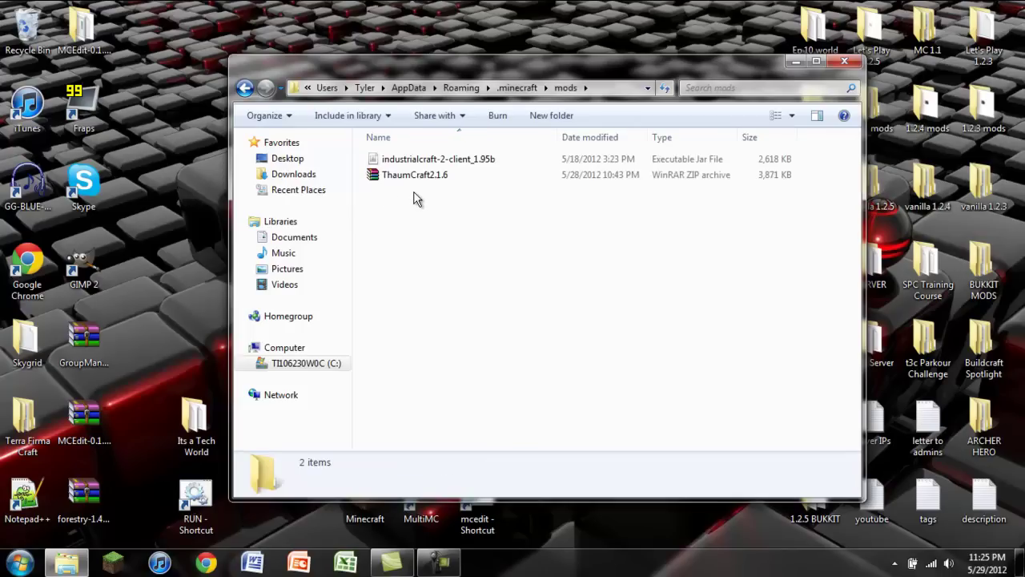
# Step: Close the mods folder, launch Minecraft from the desktop and log in with the remembered account
pyautogui.click(842, 61)
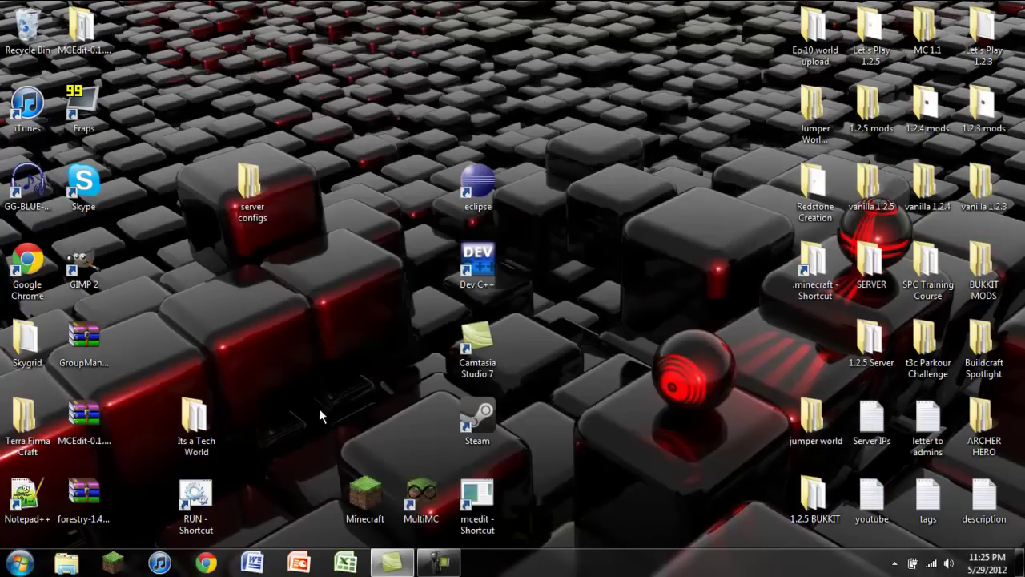
pyautogui.doubleClick(365, 497)
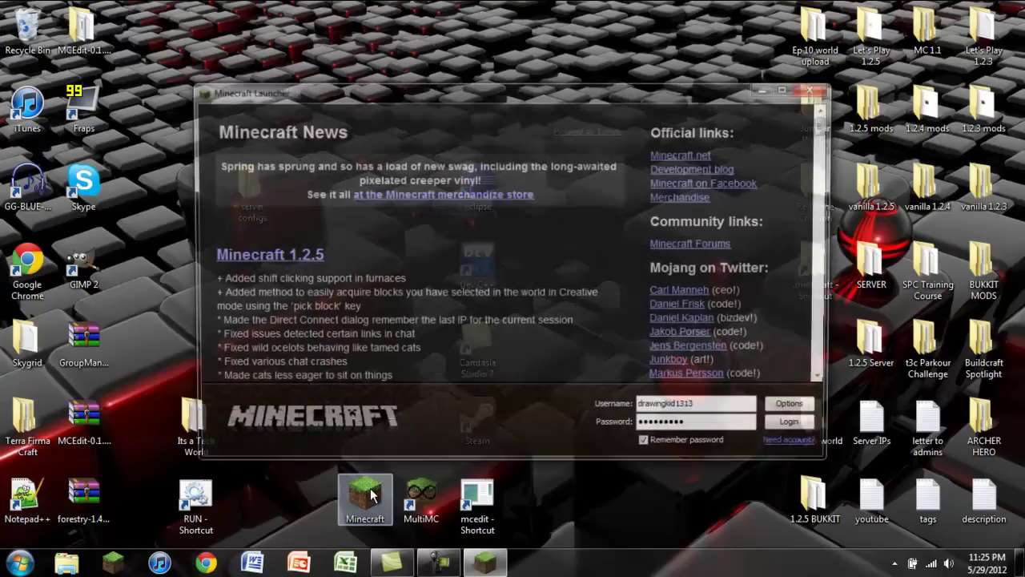
pyautogui.click(809, 426)
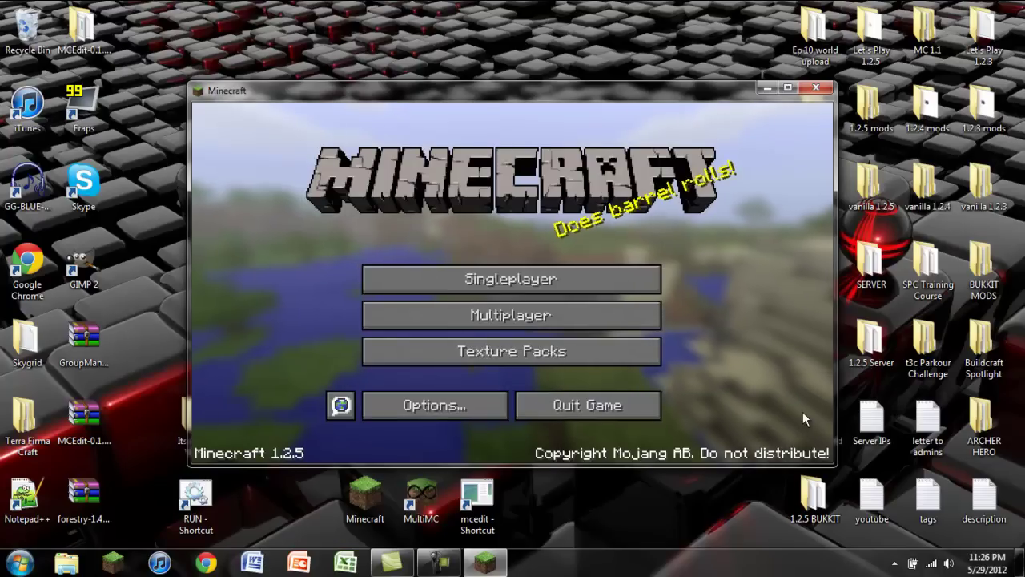
# Step: Create a new singleplayer world in Creative mode
pyautogui.click(632, 282)
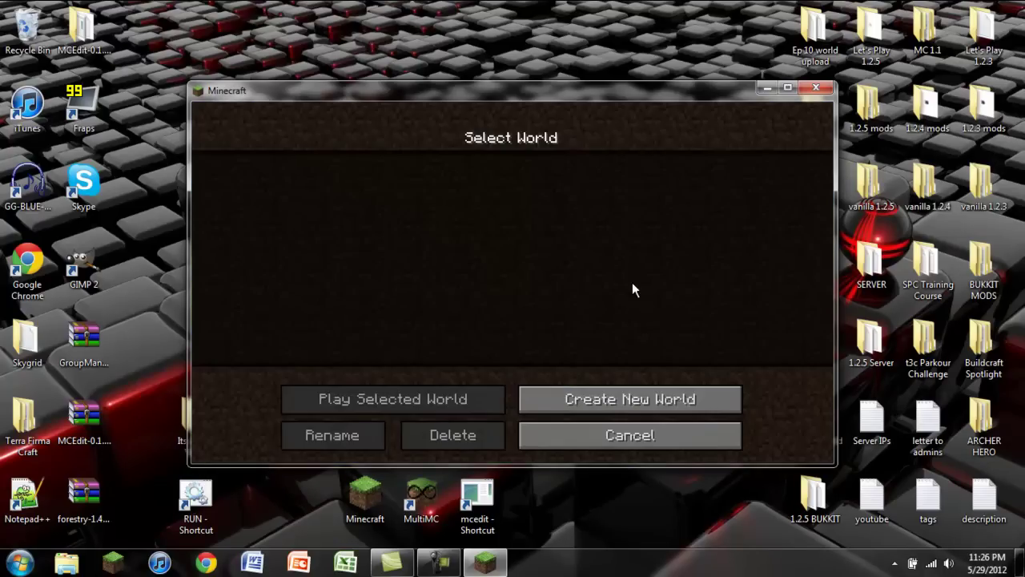
pyautogui.click(632, 394)
pyautogui.click(545, 276)
pyautogui.click(459, 432)
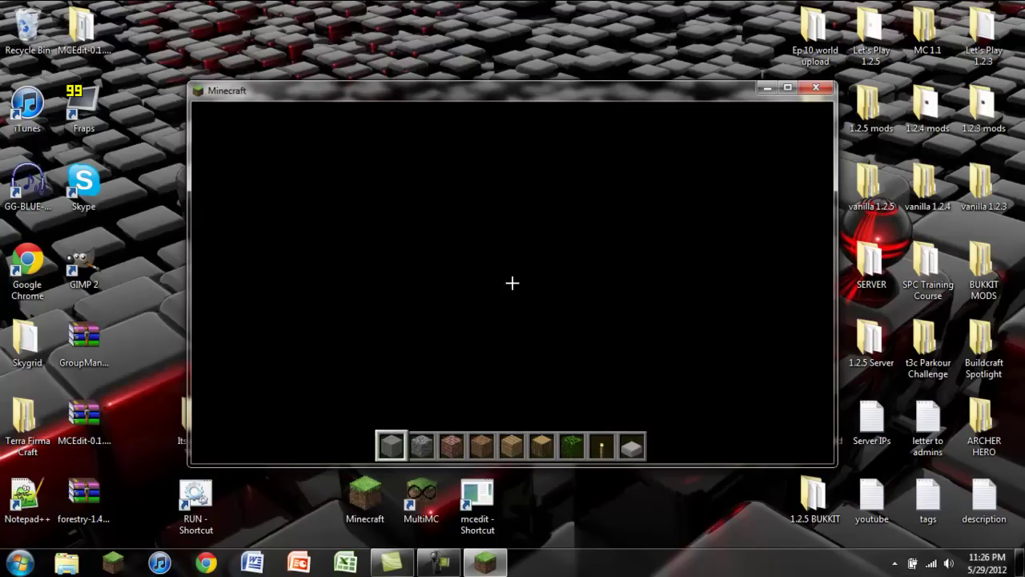
# Step: From the creative inventory, put the purple leaves, a dark ThaumCraft block and the Soul Brazier in hotbar slots 5 to 7
pyautogui.press('e')
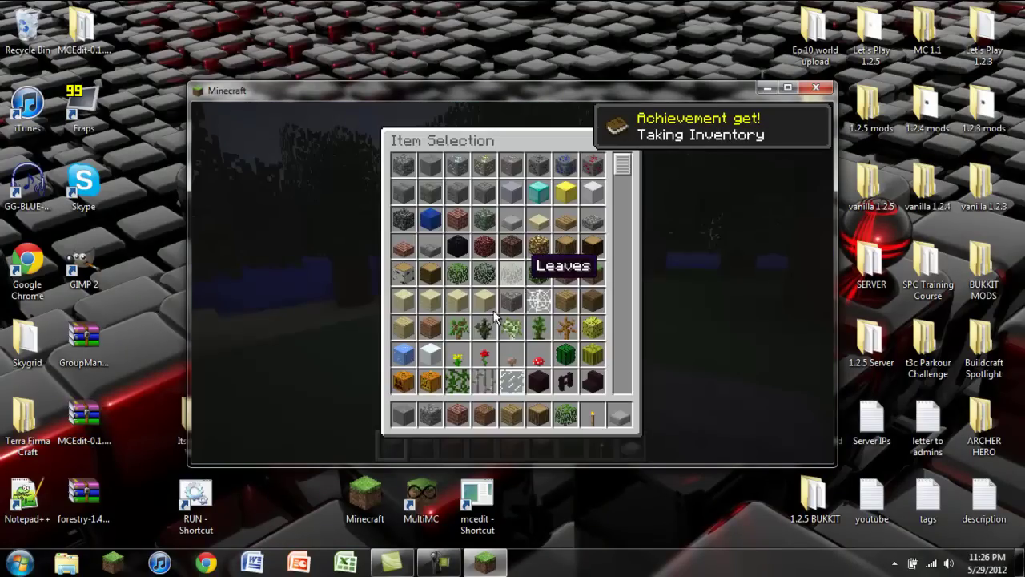
pyautogui.moveTo(620, 166); pyautogui.dragTo(618, 202)
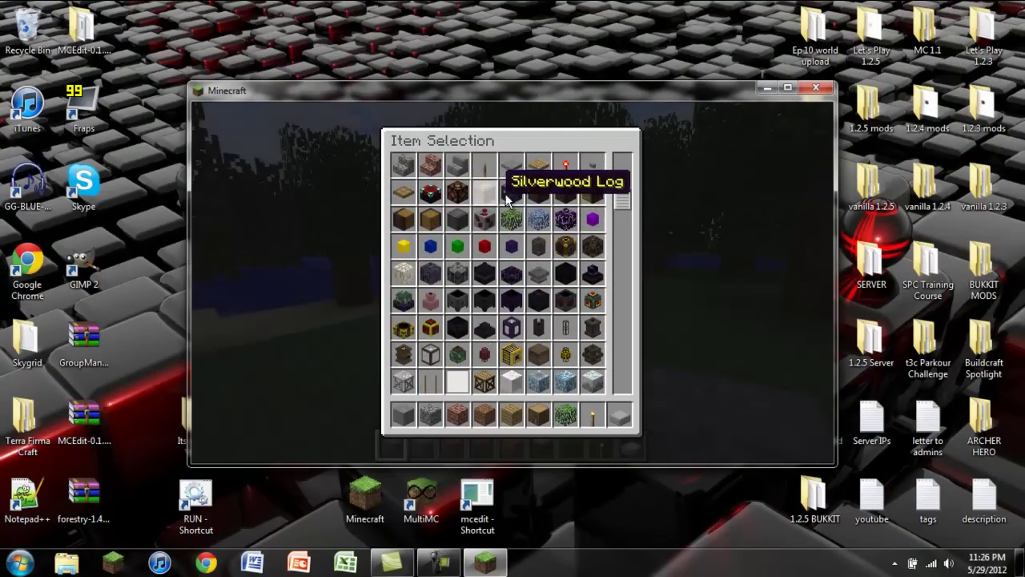
pyautogui.click(561, 220)
pyautogui.click(511, 414)
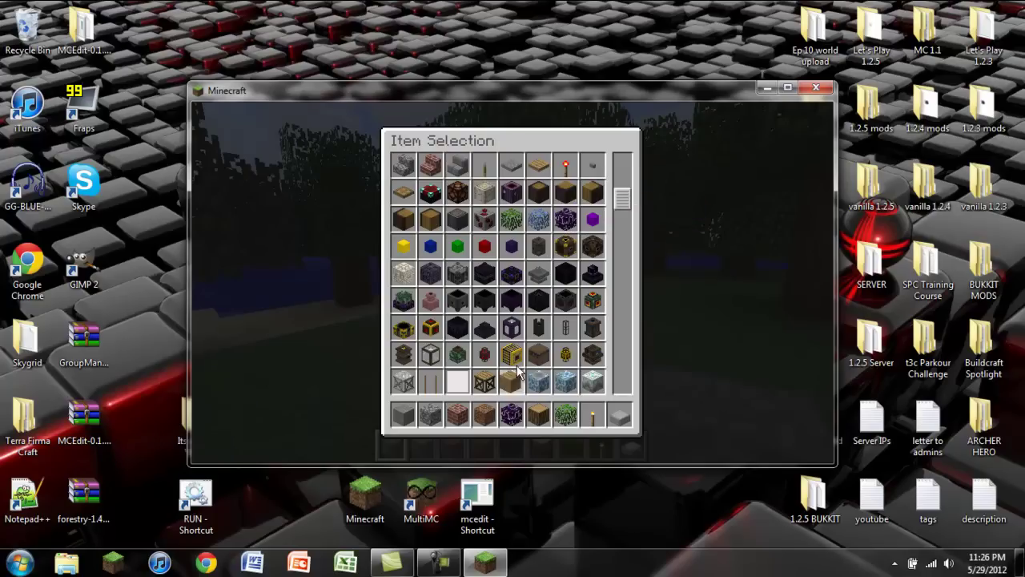
pyautogui.click(511, 328)
pyautogui.click(538, 414)
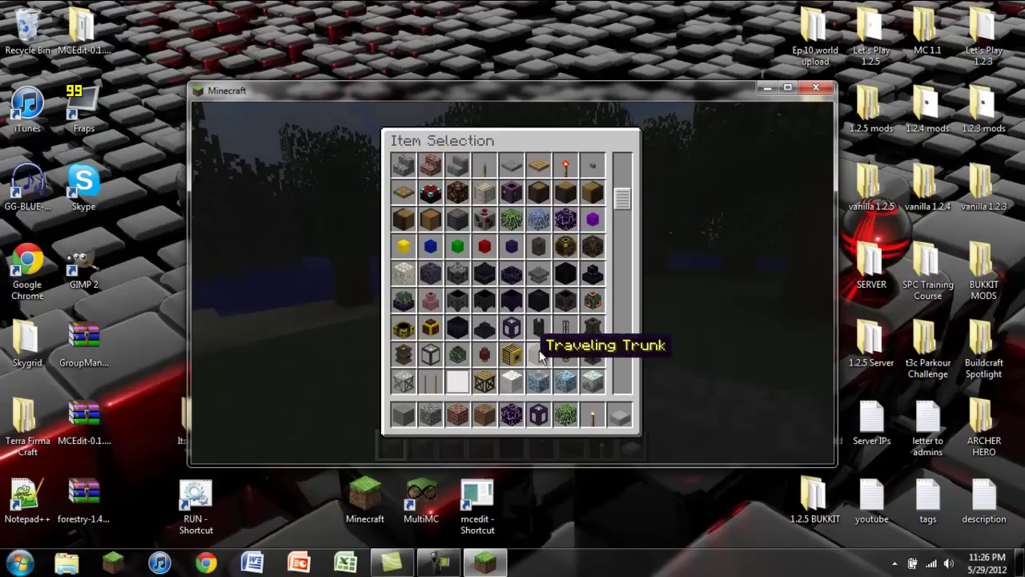
pyautogui.click(561, 328)
pyautogui.click(566, 415)
# Step: Put two IndustrialCraft 2 machines in hotbar slots 8 and 9, and close the inventory
pyautogui.scroll(-3, 570, 362)
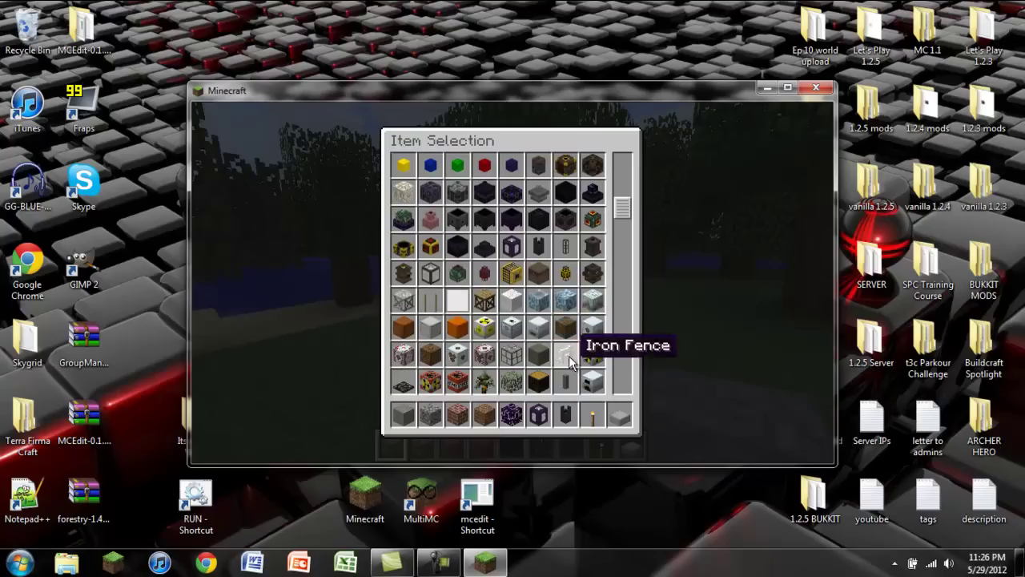
pyautogui.click(548, 328)
pyautogui.click(609, 414)
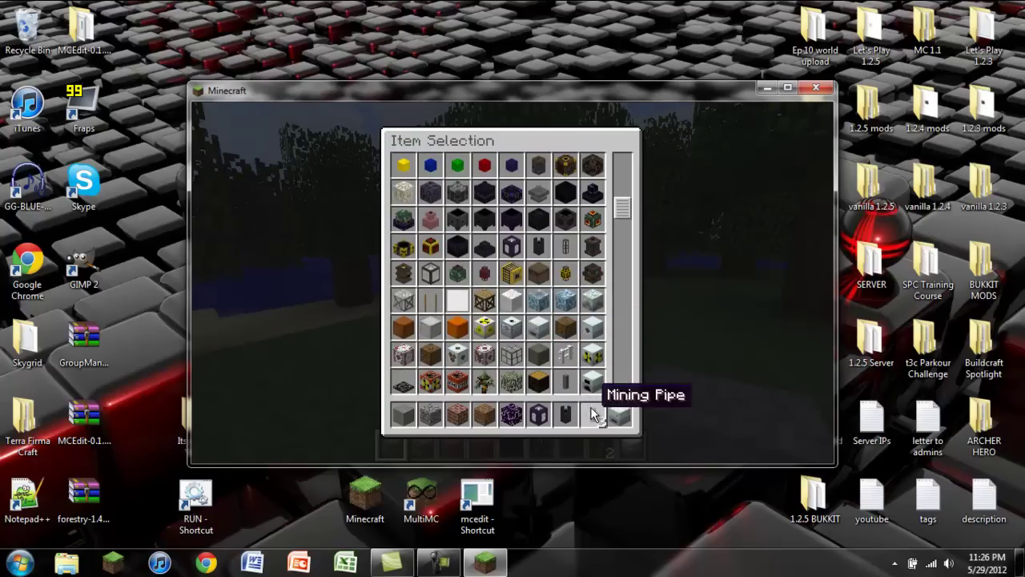
pyautogui.press('e')
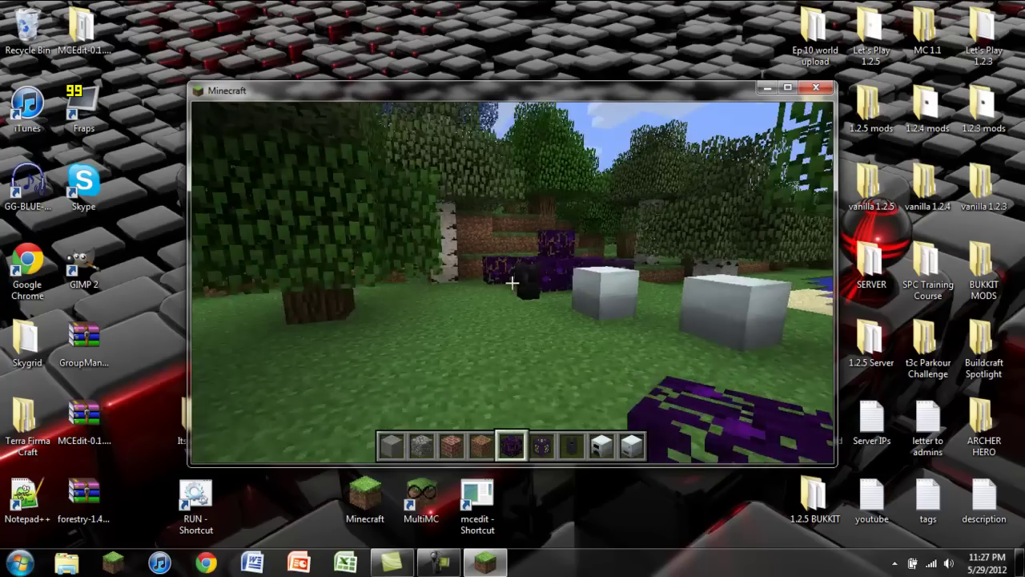
# Step: Walk up to the placed mod blocks, inspect the Soul Brazier's interface, and approach the nearby IndustrialCraft 2 machine
pyautogui.press('w')
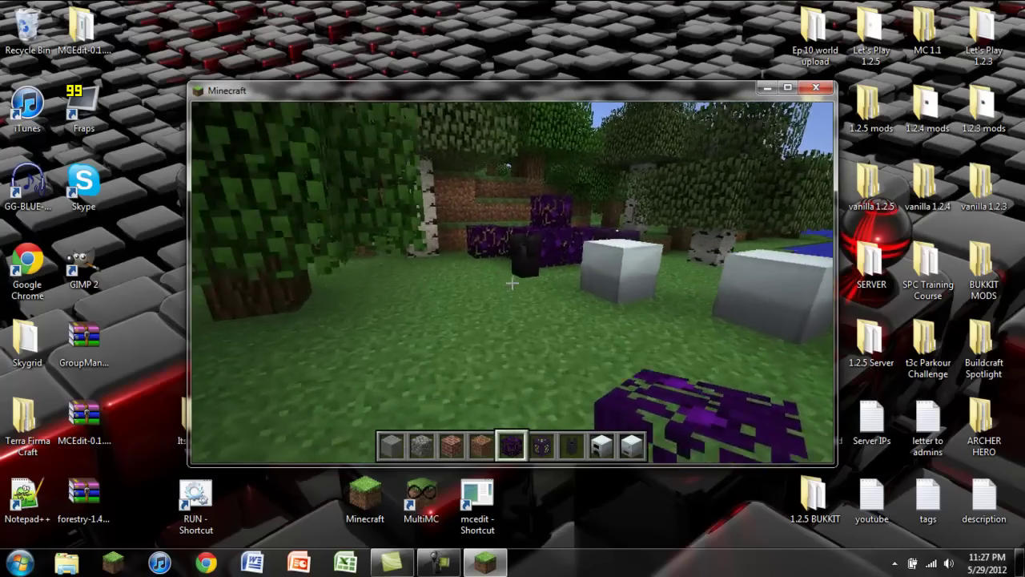
pyautogui.press('s')
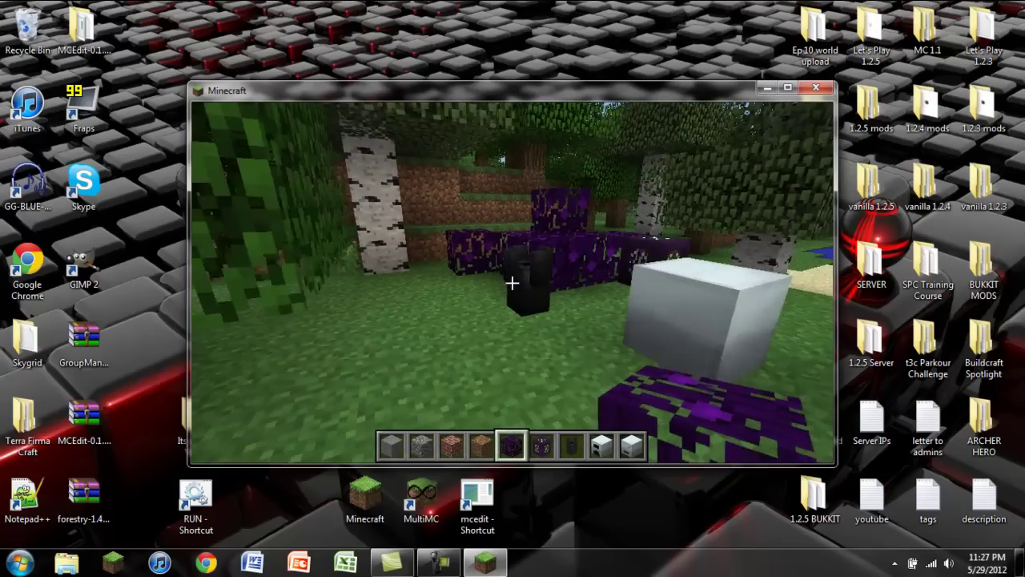
pyautogui.rightClick(512, 282)
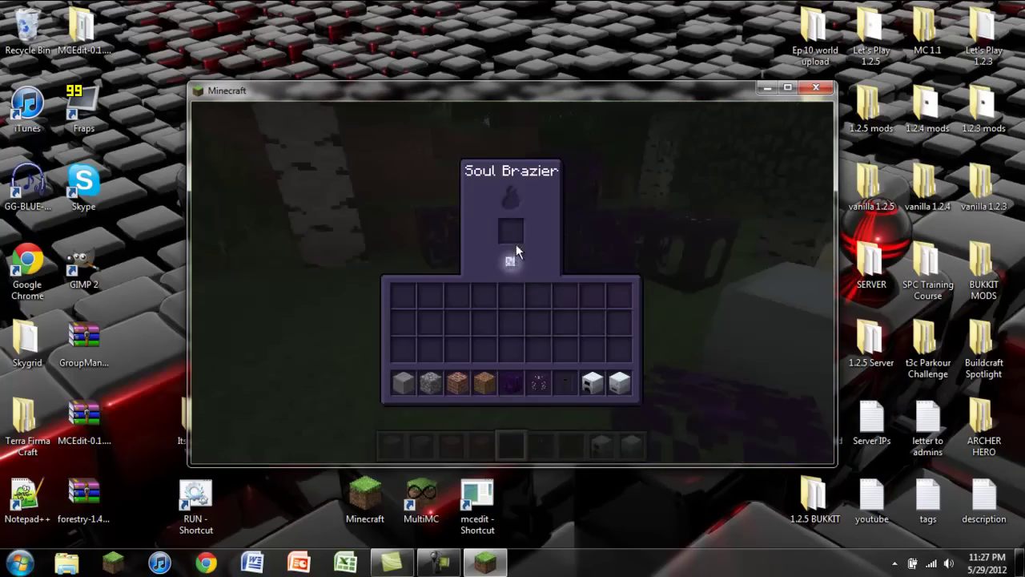
pyautogui.press('Escape')
pyautogui.press('s')
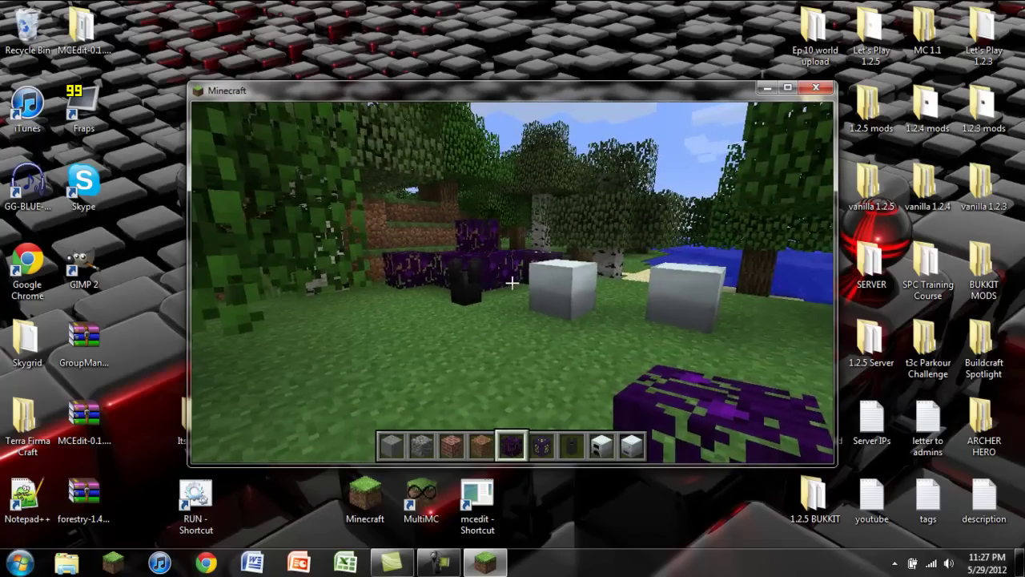
pyautogui.press('w')
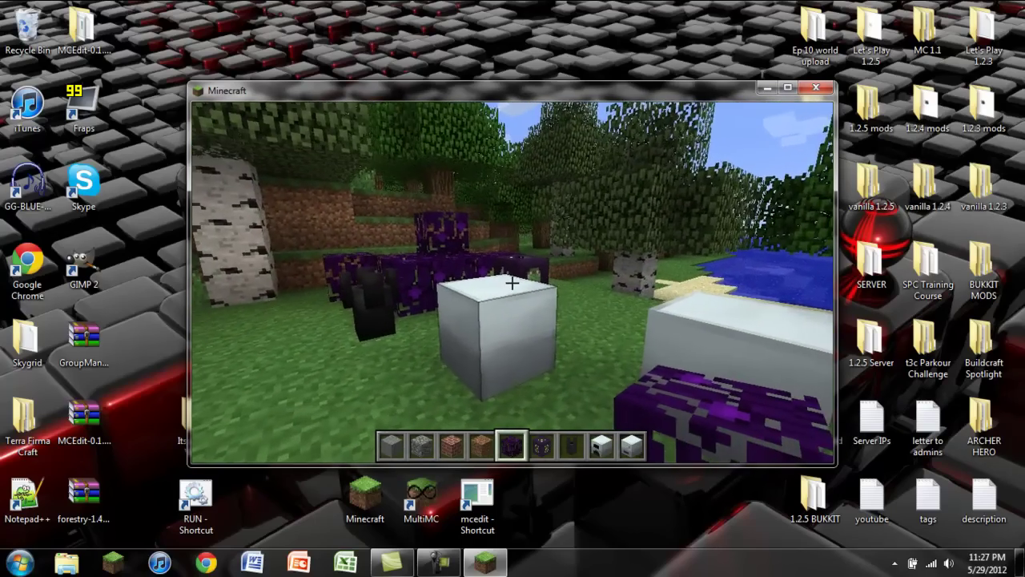